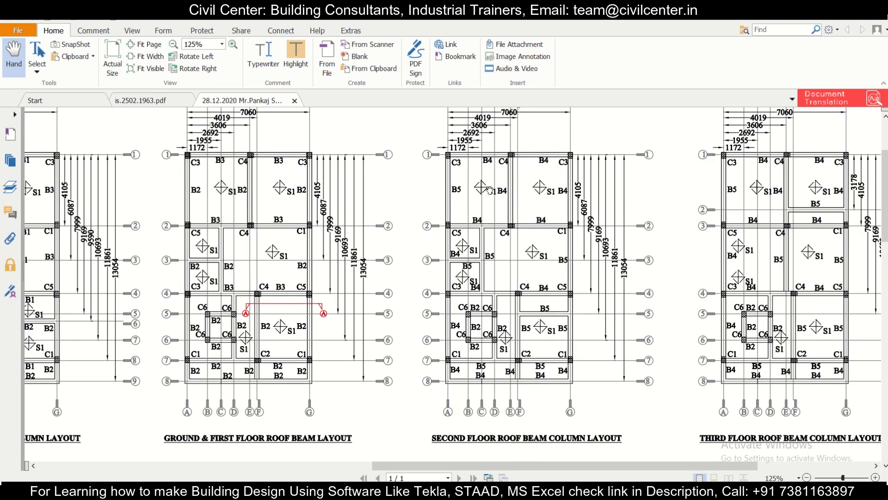
Step: Examine the roof beam schedule and the ground and first floor beam layout, plus the bend allowance table in is.2502.1963.pdf
{"action": "scroll", "coordinate": [489, 189], "scroll_direction": "down", "scroll_amount": 3}
{"action": "scroll", "coordinate": [490, 189], "scroll_direction": "down", "scroll_amount": 15}
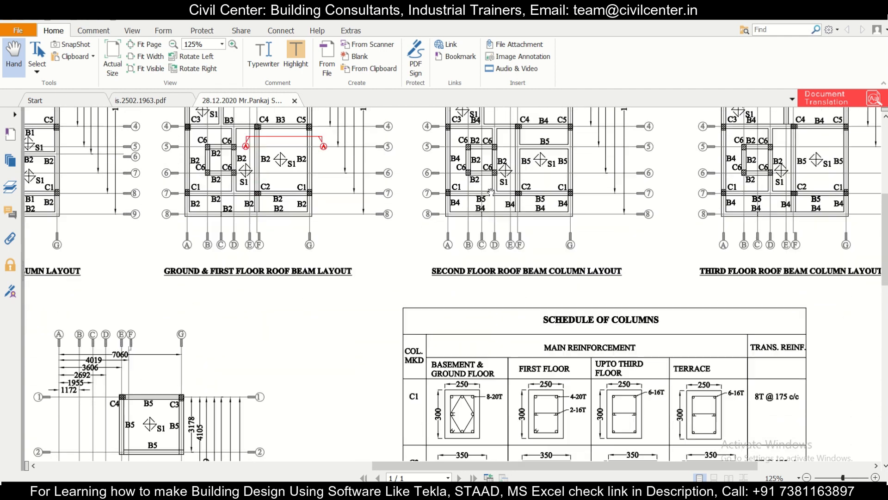
{"action": "scroll", "coordinate": [491, 192], "scroll_direction": "down", "scroll_amount": 7}
{"action": "scroll", "coordinate": [491, 191], "scroll_direction": "down", "scroll_amount": 4}
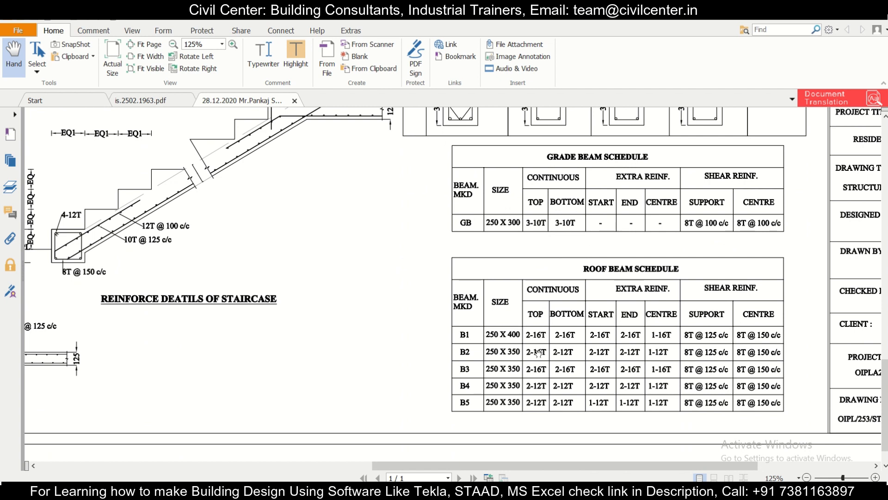
{"action": "scroll", "coordinate": [514, 333], "scroll_direction": "up", "scroll_amount": 15}
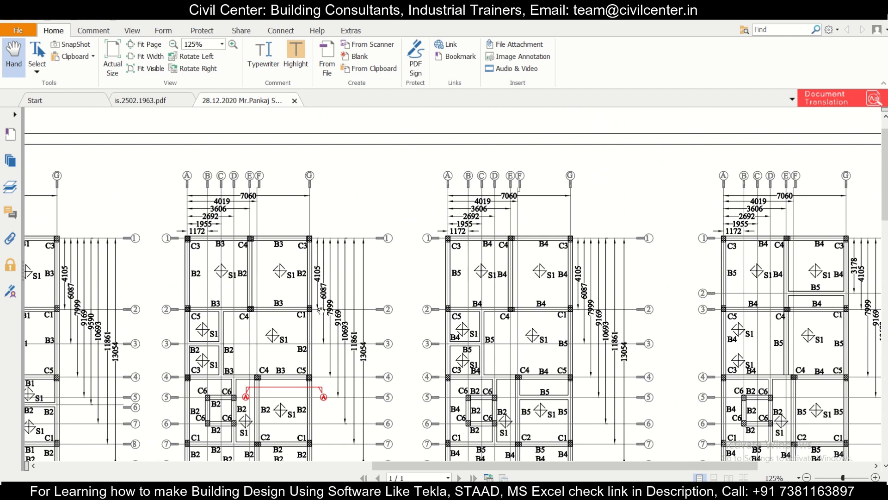
{"action": "left_click", "coordinate": [139, 100]}
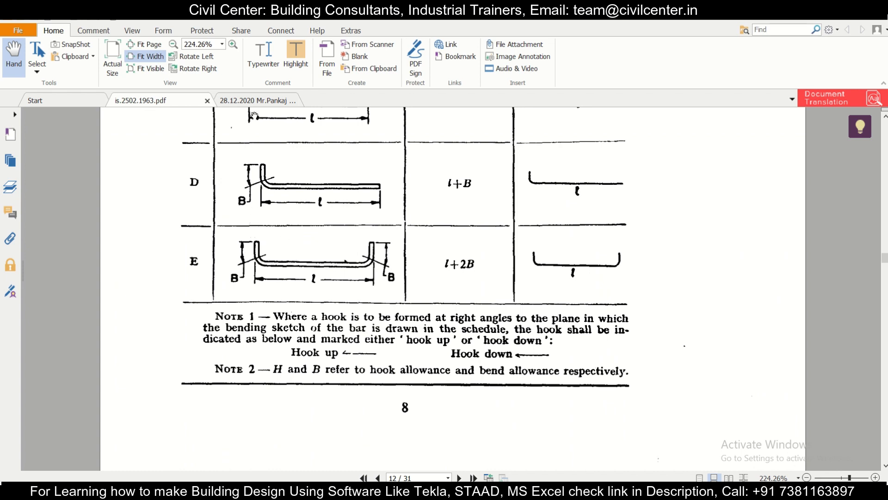
{"action": "left_click", "coordinate": [265, 101]}
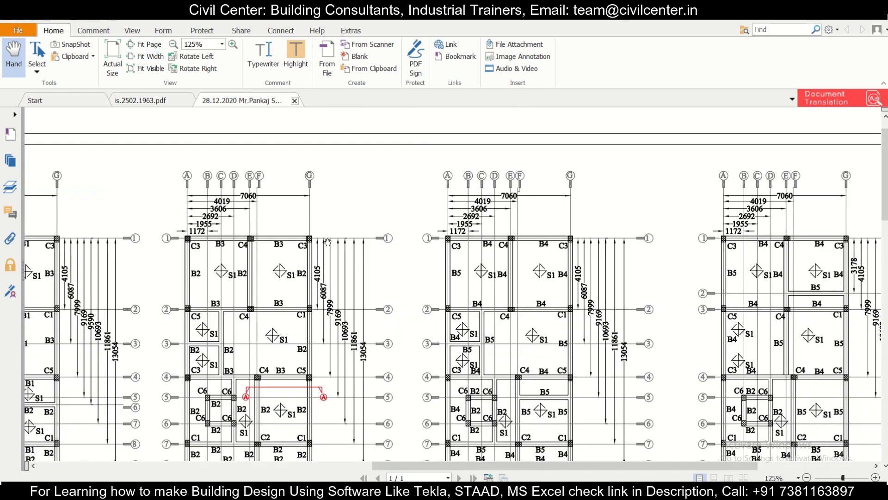
Step: Switch to the Excel bar bending schedule, check against the drawing, and set shape dimension A of the top main reinforcement to 0
{"action": "key", "text": "alt+Tab"}
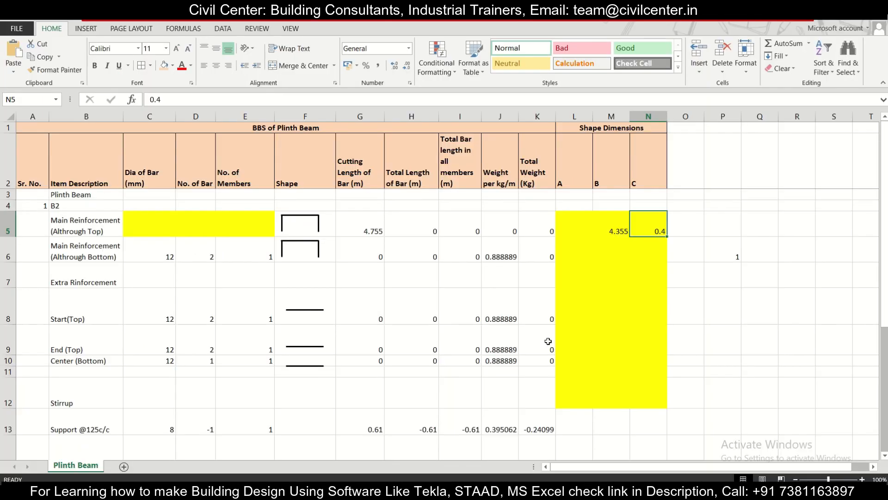
{"action": "left_click", "coordinate": [610, 220]}
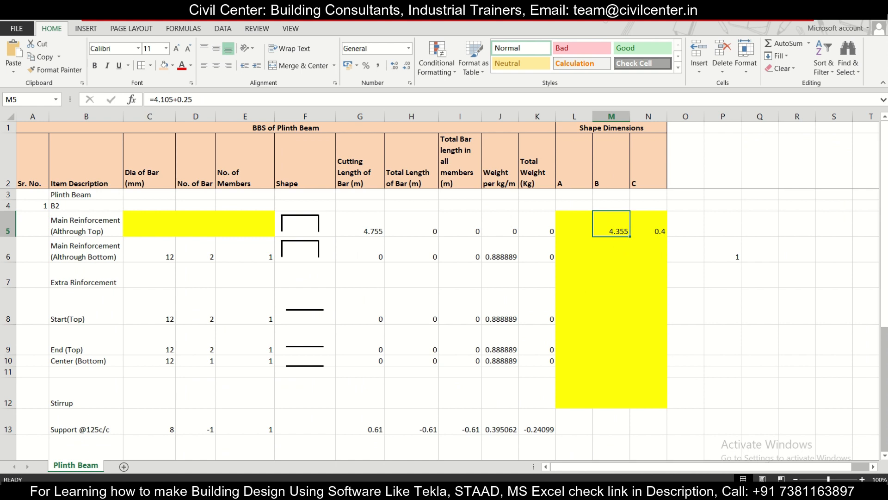
{"action": "key", "text": "alt+Tab"}
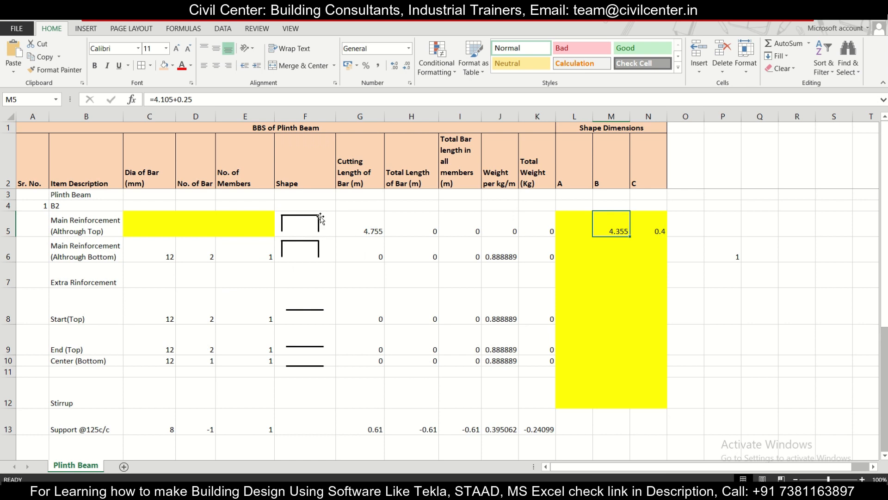
{"action": "left_click", "coordinate": [416, 491]}
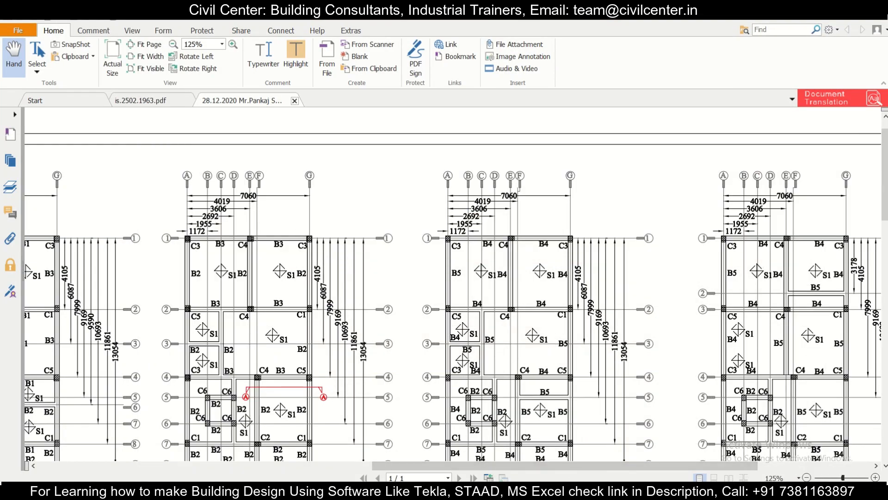
{"action": "key", "text": "alt+Tab"}
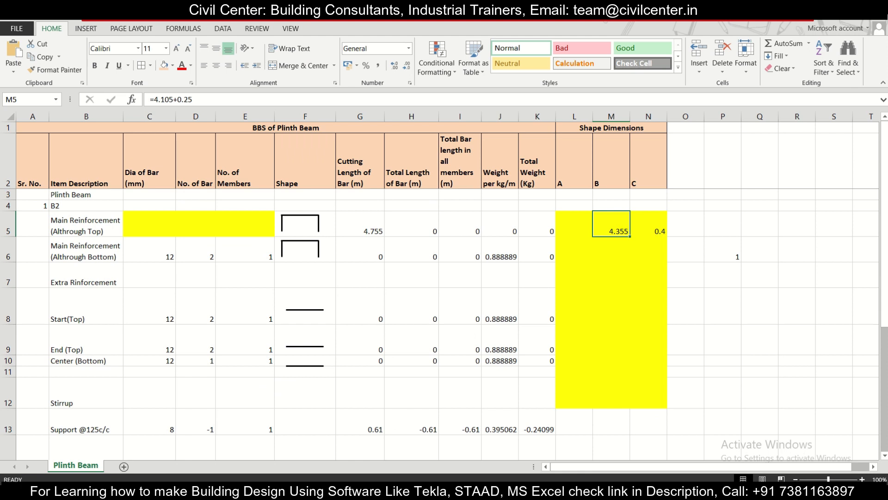
{"action": "key", "text": "alt+Tab"}
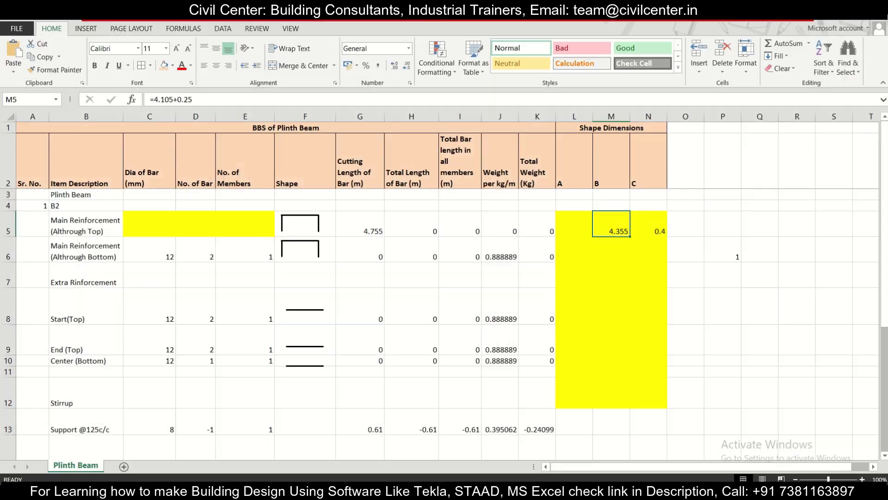
{"action": "key", "text": "alt+Tab"}
{"action": "left_click", "coordinate": [579, 228]}
{"action": "type", "text": "0"}
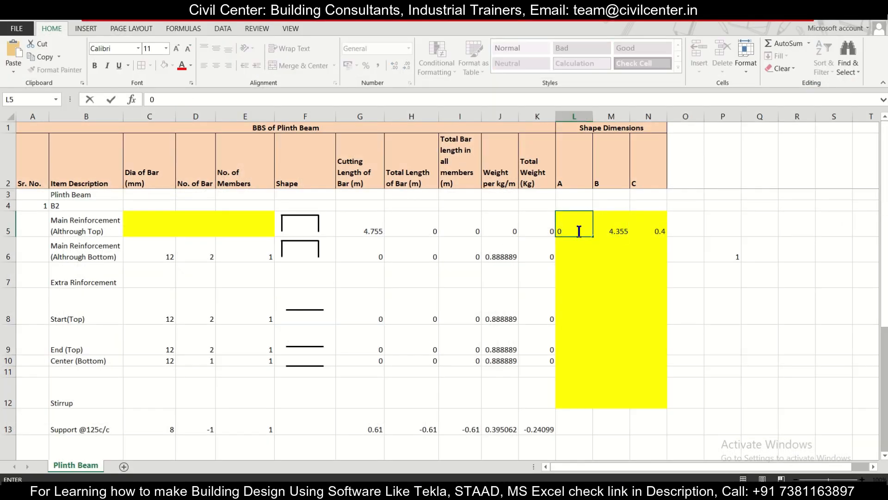
{"action": "left_click", "coordinate": [623, 224]}
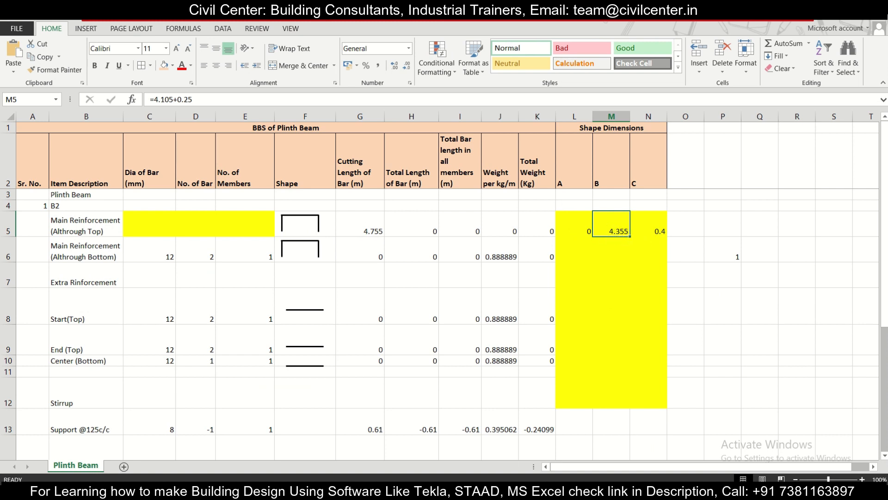
{"action": "left_click", "coordinate": [652, 225]}
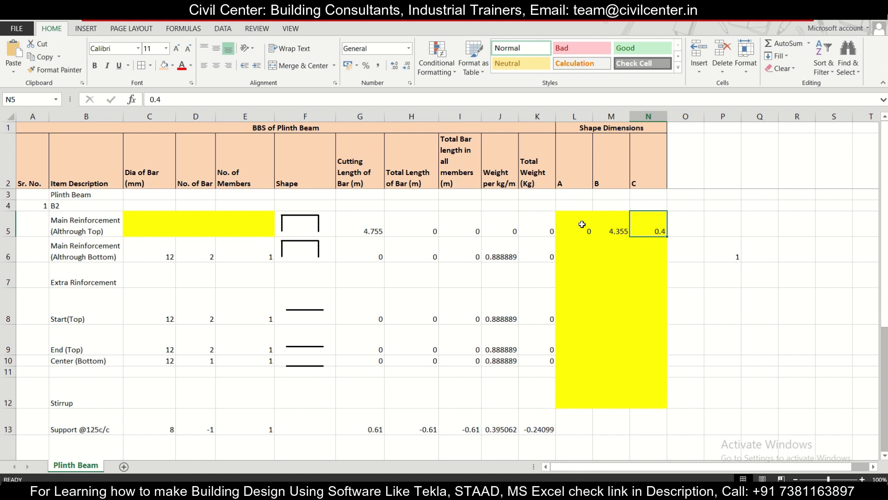
Step: Look up beam B2's continuous top bars in the PDF roof beam schedule and enter diameter 16 and 2 bars in row 5
{"action": "left_click", "coordinate": [160, 221]}
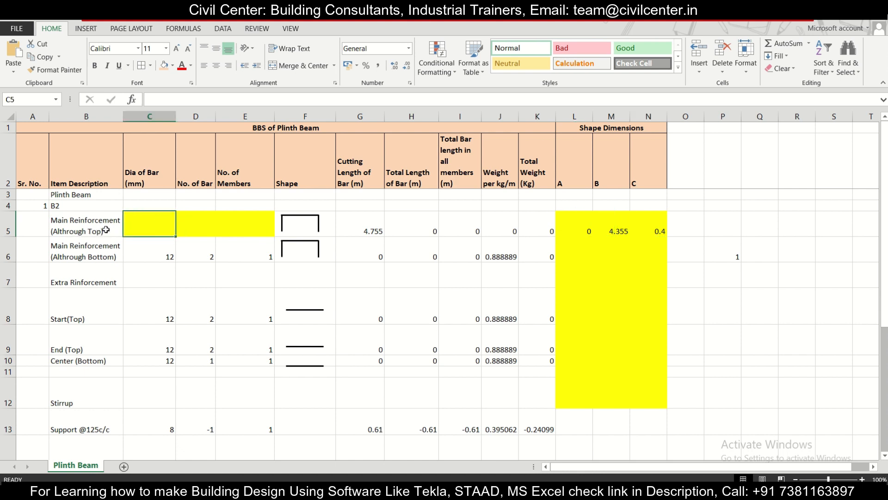
{"action": "left_click", "coordinate": [476, 490]}
{"action": "scroll", "coordinate": [512, 322], "scroll_direction": "down", "scroll_amount": 15}
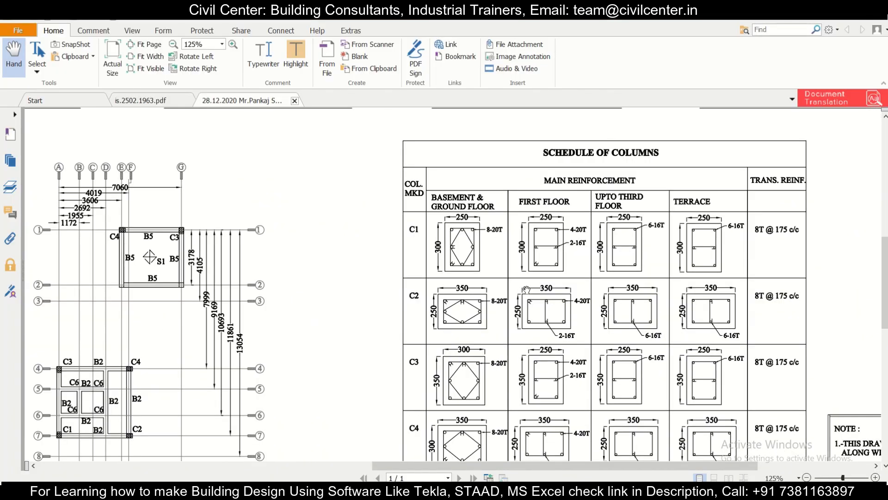
{"action": "scroll", "coordinate": [528, 287], "scroll_direction": "down", "scroll_amount": 3}
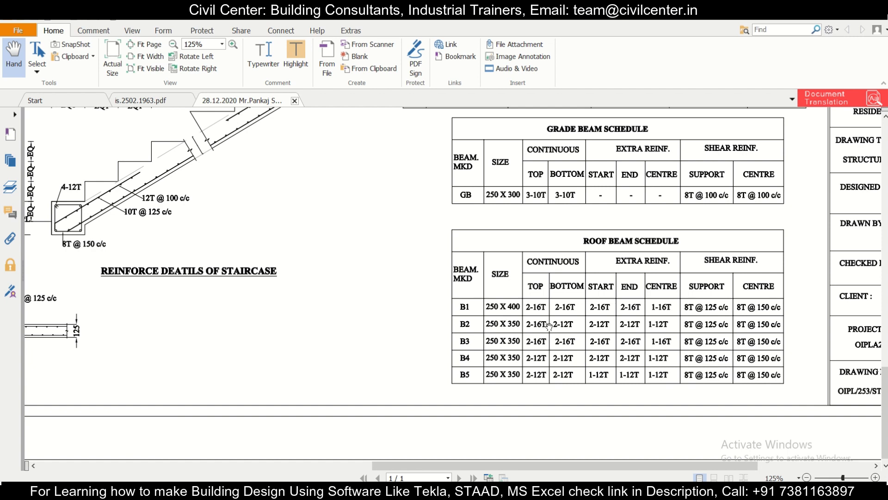
{"action": "left_click", "coordinate": [569, 490]}
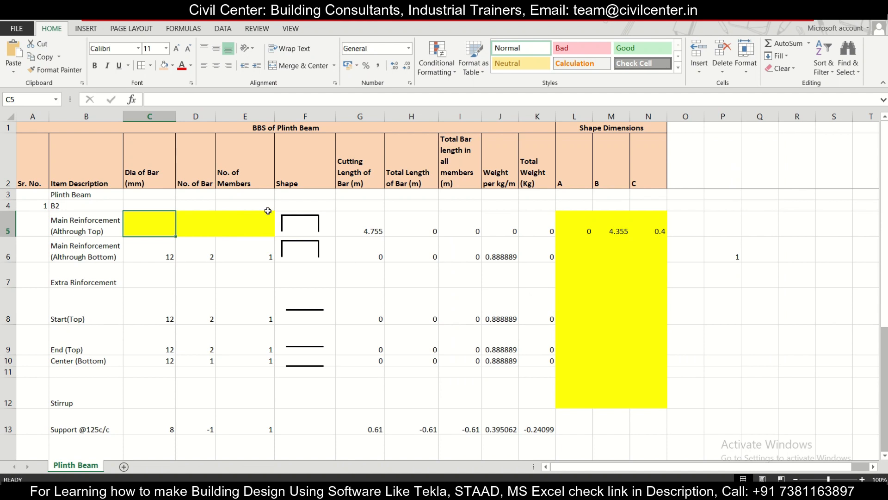
{"action": "type", "text": "16"}
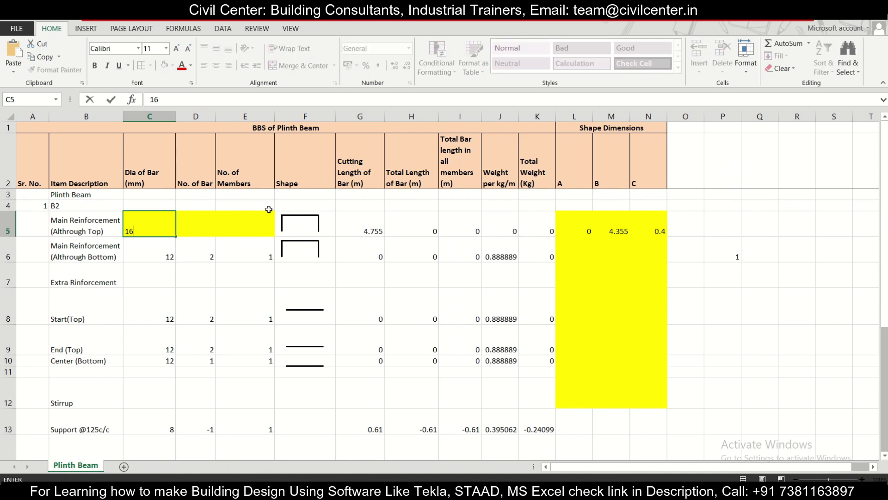
{"action": "left_click", "coordinate": [213, 231]}
{"action": "type", "text": "2"}
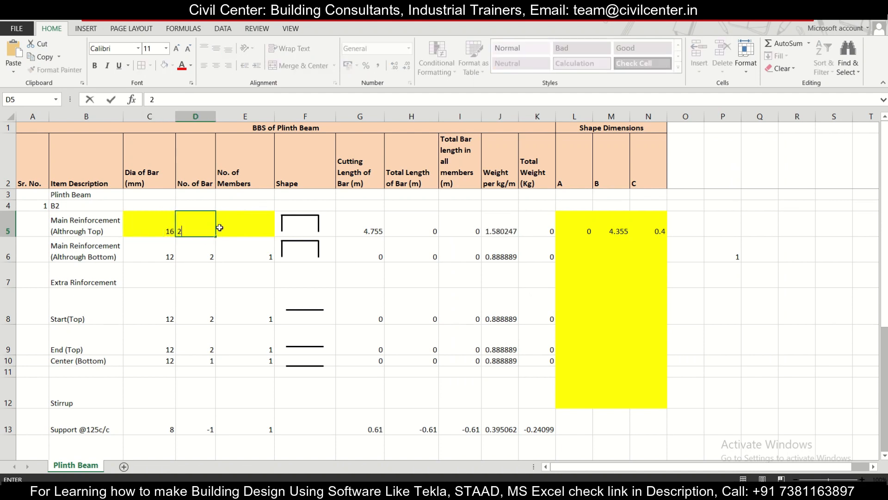
Step: Check the B2 beams on the ground and first floor layout and set the top main reinforcement's number of members to 2
{"action": "left_click", "coordinate": [255, 231]}
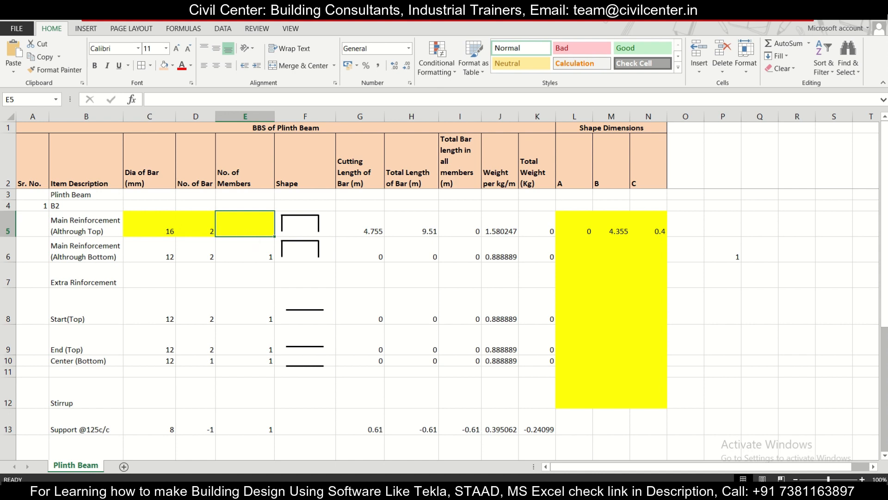
{"action": "key", "text": "alt+Tab"}
{"action": "scroll", "coordinate": [544, 309], "scroll_direction": "up", "scroll_amount": 10}
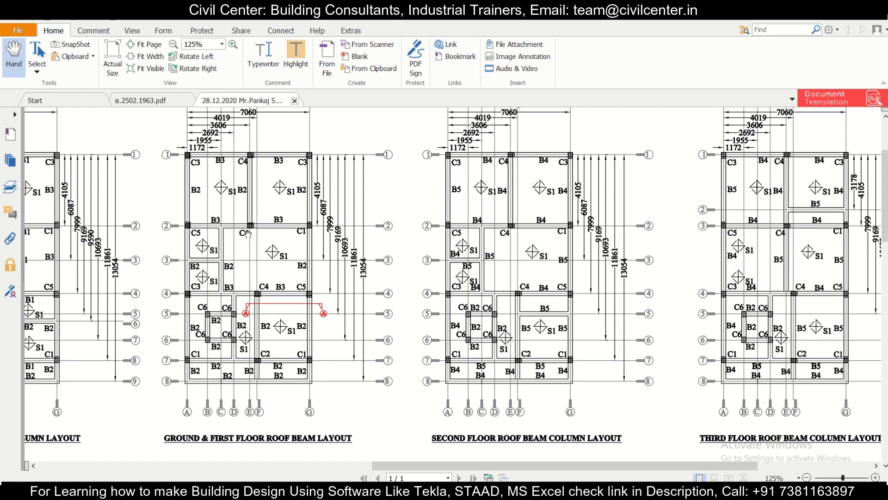
{"action": "key", "text": "alt+Tab"}
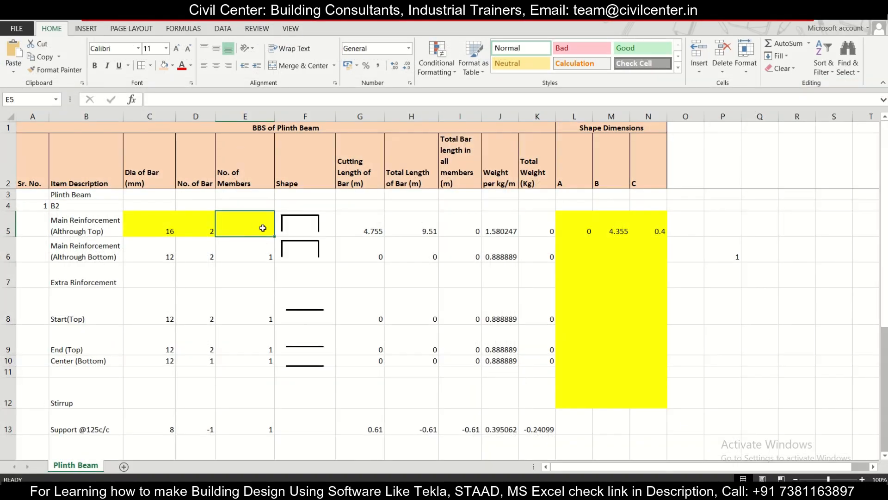
{"action": "type", "text": "2"}
{"action": "left_click", "coordinate": [354, 225]}
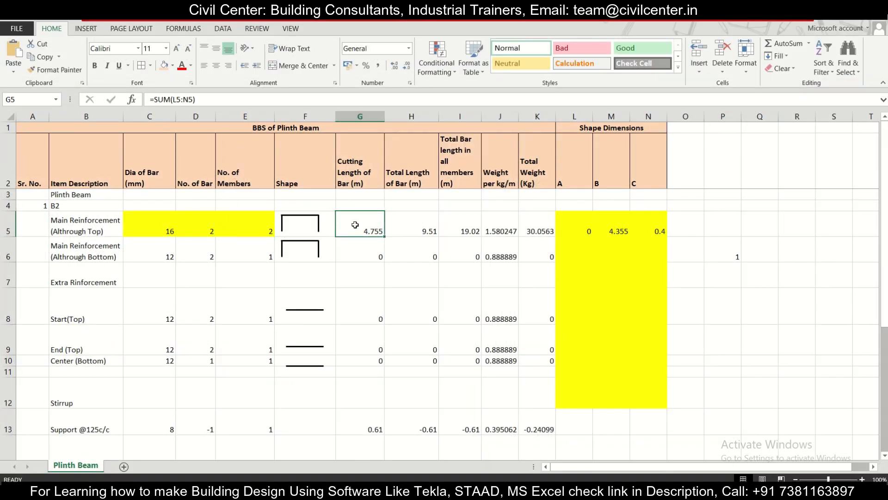
Step: Inspect the cutting length formula in G5 and change the total bar length formula in H5 to =G5*D5*E5
{"action": "double_click", "coordinate": [370, 225]}
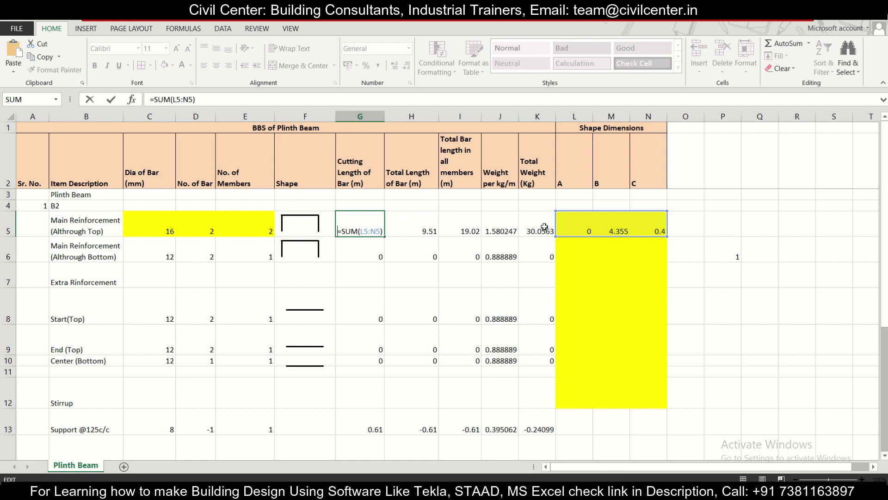
{"action": "key", "text": "Escape"}
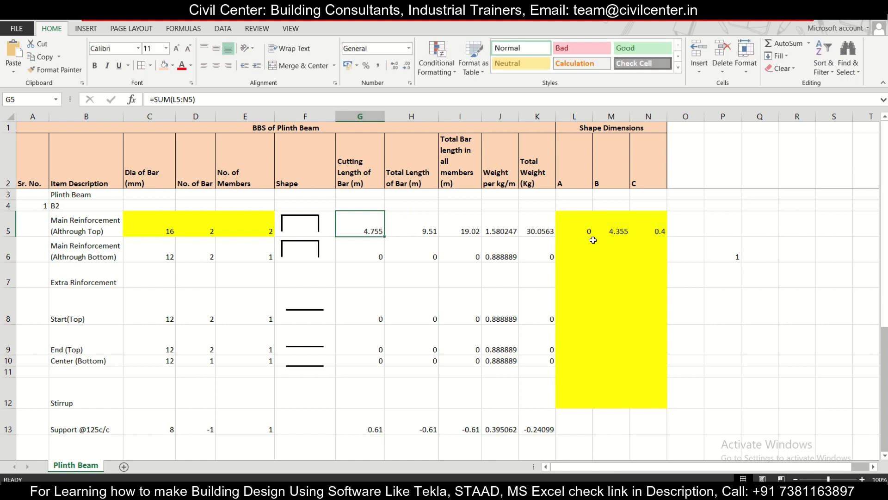
{"action": "left_click", "coordinate": [424, 226]}
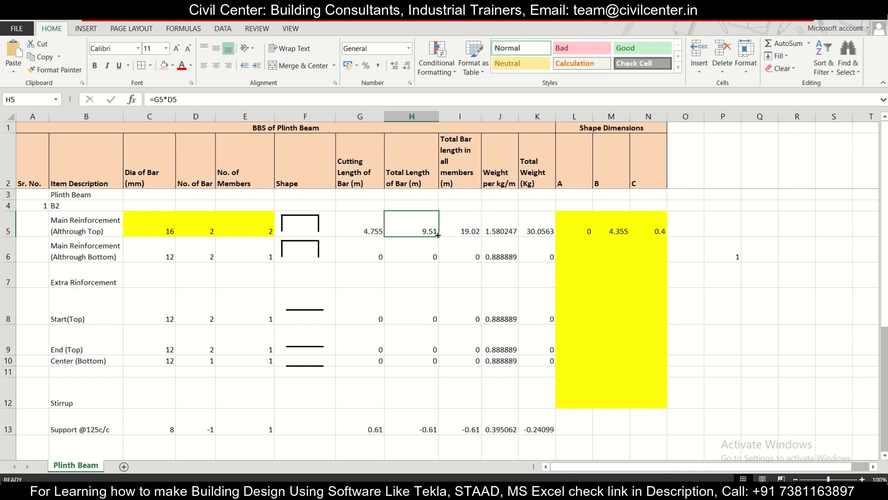
{"action": "double_click", "coordinate": [423, 228]}
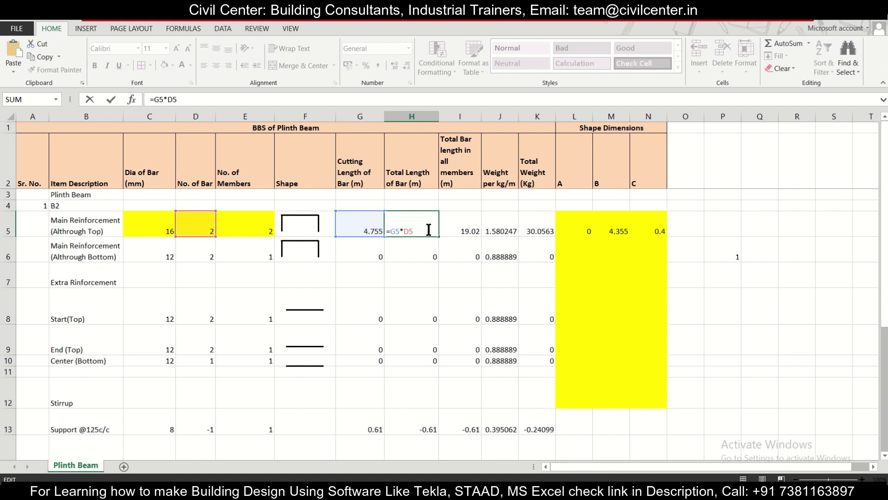
{"action": "left_click", "coordinate": [256, 223]}
{"action": "key", "text": "Return"}
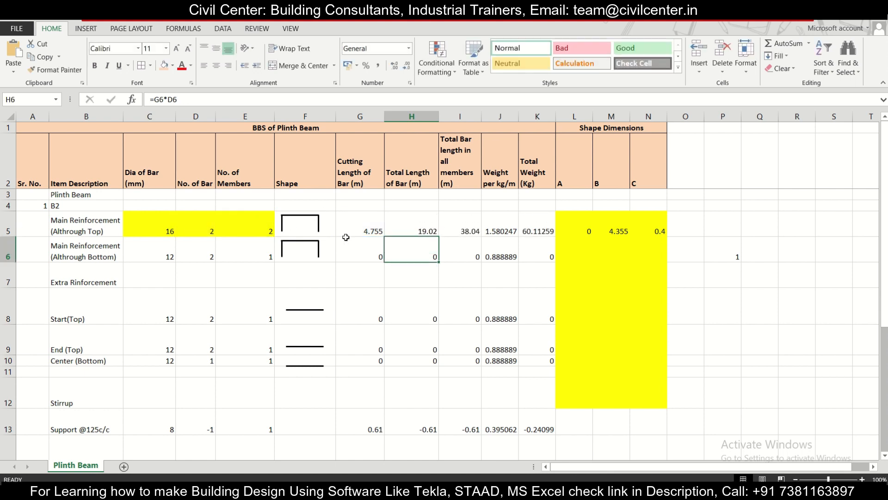
Step: Inspect the row 5 formulas for total bar length and total bar length in all members
{"action": "left_click", "coordinate": [416, 226]}
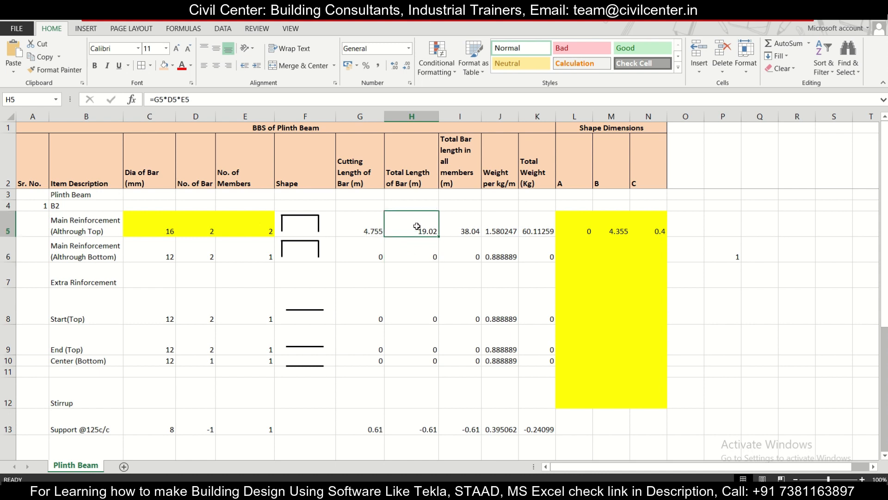
{"action": "double_click", "coordinate": [464, 232]}
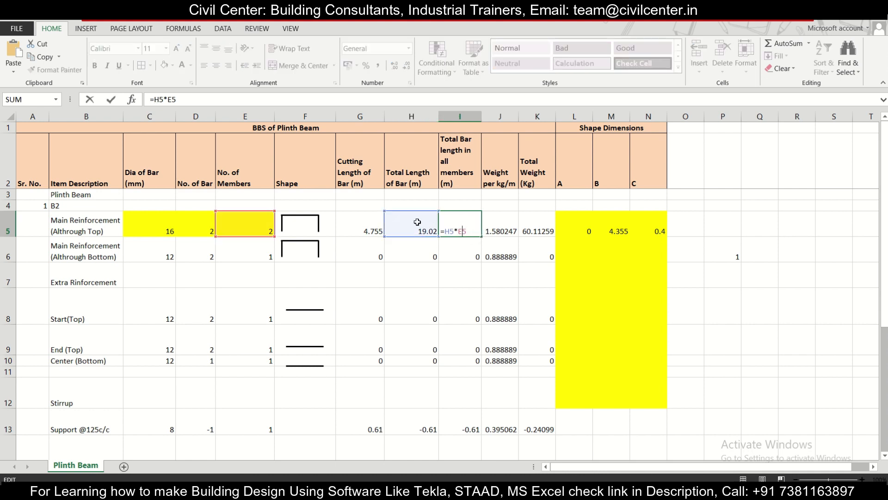
{"action": "key", "text": "Escape"}
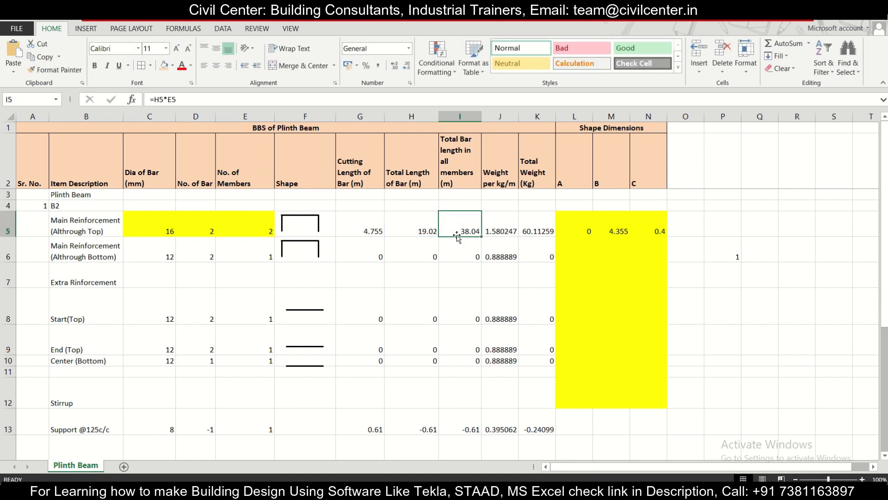
{"action": "scroll", "coordinate": [471, 222], "scroll_direction": "down", "scroll_amount": 3}
{"action": "scroll", "coordinate": [470, 229], "scroll_direction": "up", "scroll_amount": 3}
{"action": "left_click", "coordinate": [460, 117]}
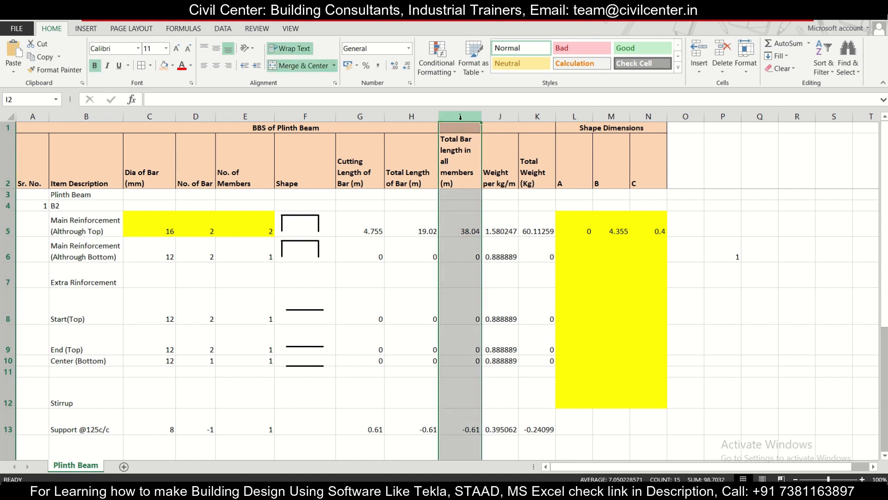
Step: Remove the number-of-members factor from the total bar length formula in H5, restoring it to =G5*D5
{"action": "left_click", "coordinate": [414, 227]}
{"action": "left_click", "coordinate": [197, 99]}
{"action": "key", "text": "BackSpace"}
{"action": "key", "text": "BackSpace"}
{"action": "key", "text": "BackSpace"}
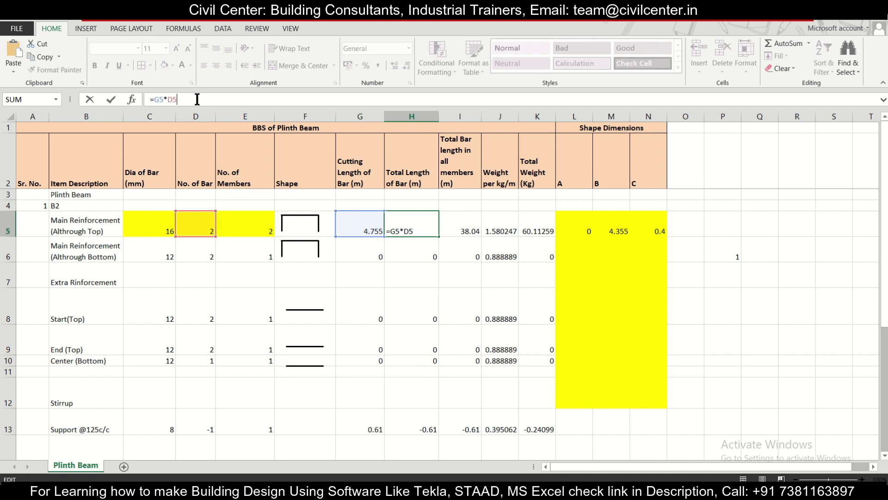
{"action": "key", "text": "Return"}
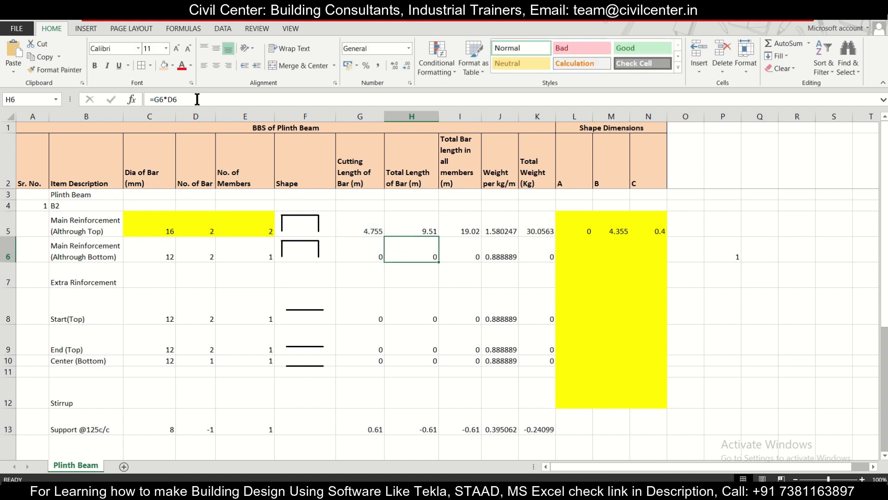
Step: Change the total bar length column heading in H2 to "length of ONE Bar (m)"
{"action": "left_click", "coordinate": [429, 230]}
{"action": "double_click", "coordinate": [408, 171]}
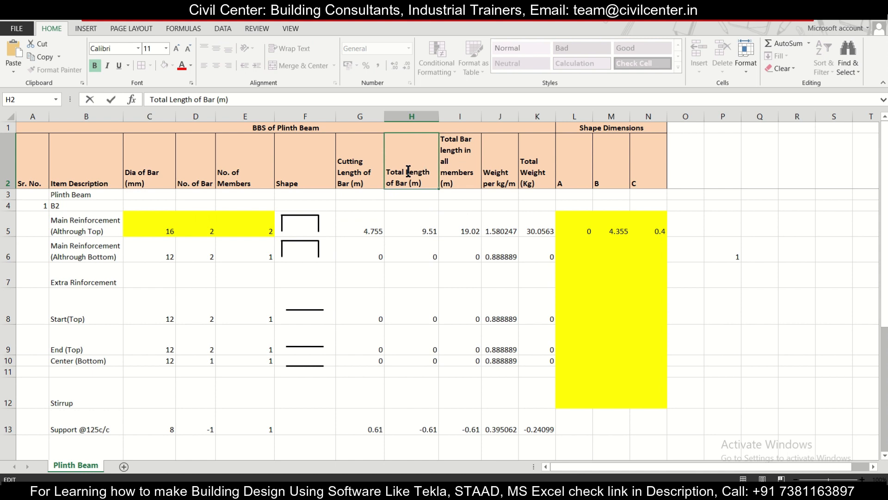
{"action": "left_click_drag", "start_coordinate": [406, 171], "coordinate": [413, 171]}
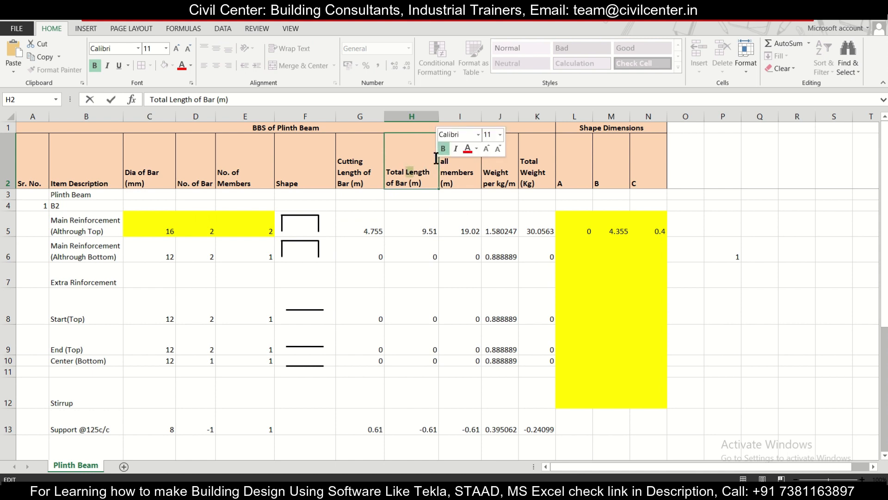
{"action": "key", "text": "BackSpace"}
{"action": "key", "text": "BackSpace"}
{"action": "key", "text": "BackSpace"}
{"action": "key", "text": "BackSpace"}
{"action": "key", "text": "BackSpace"}
{"action": "key", "text": "BackSpace"}
{"action": "key", "text": "BackSpace"}
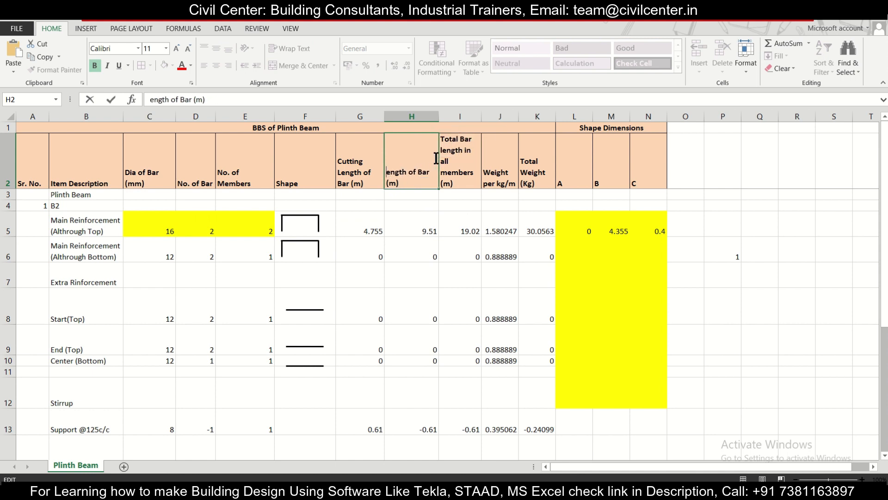
{"action": "type", "text": "l"}
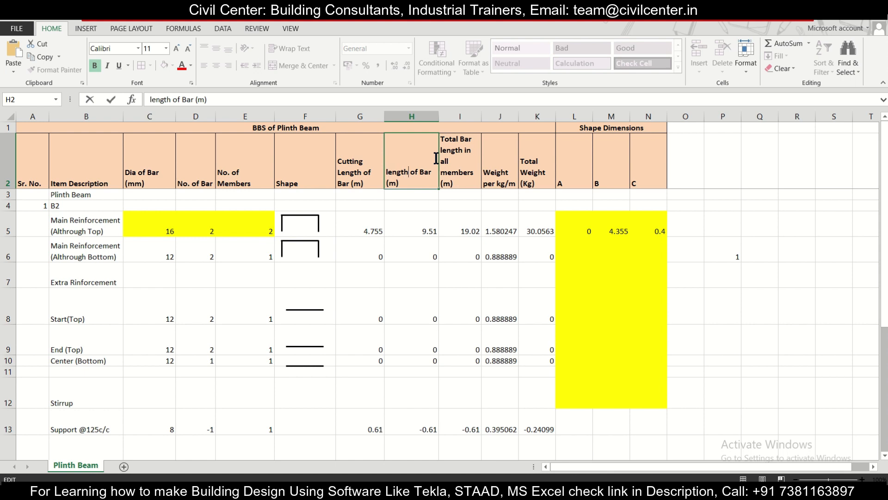
{"action": "type", "text": "ONE"}
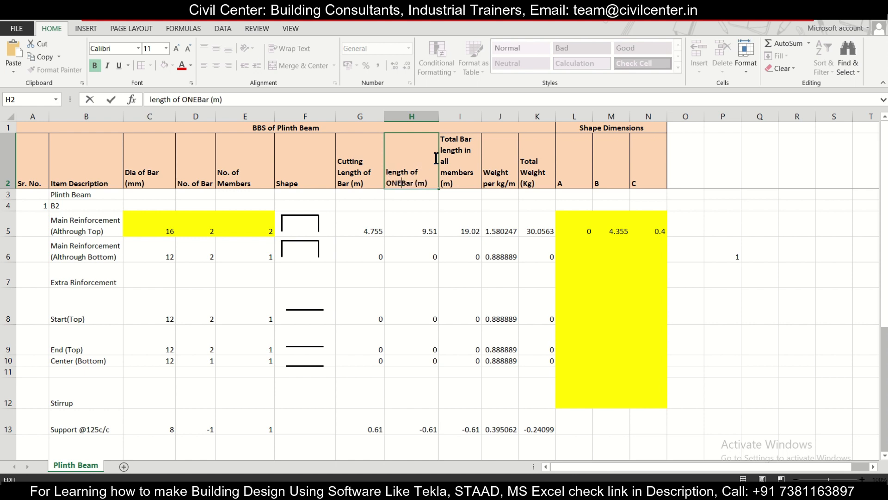
{"action": "left_click", "coordinate": [413, 230]}
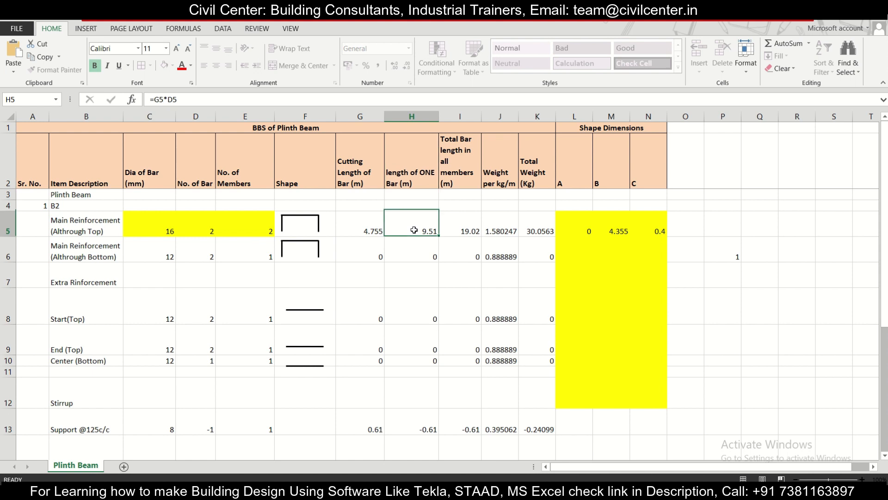
Step: Inspect the row 5 formulas for total bar length in all members, weight per kg/m and total weight
{"action": "double_click", "coordinate": [476, 230]}
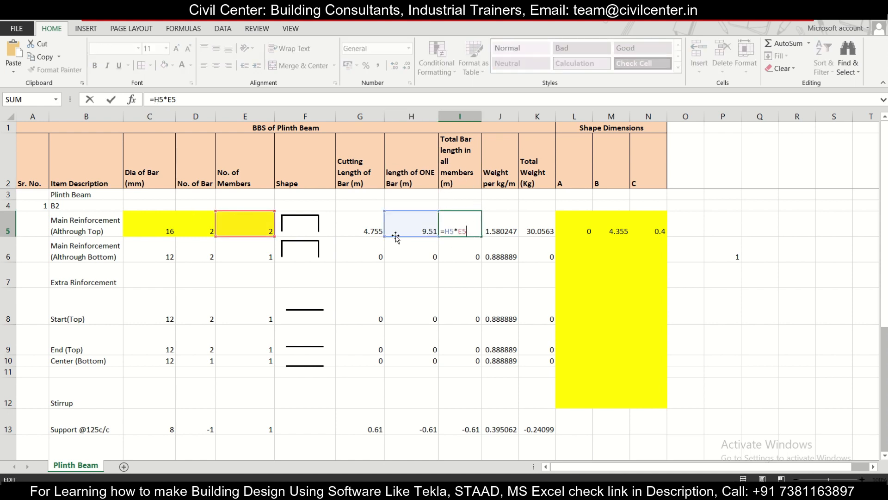
{"action": "key", "text": "ctrl+Return"}
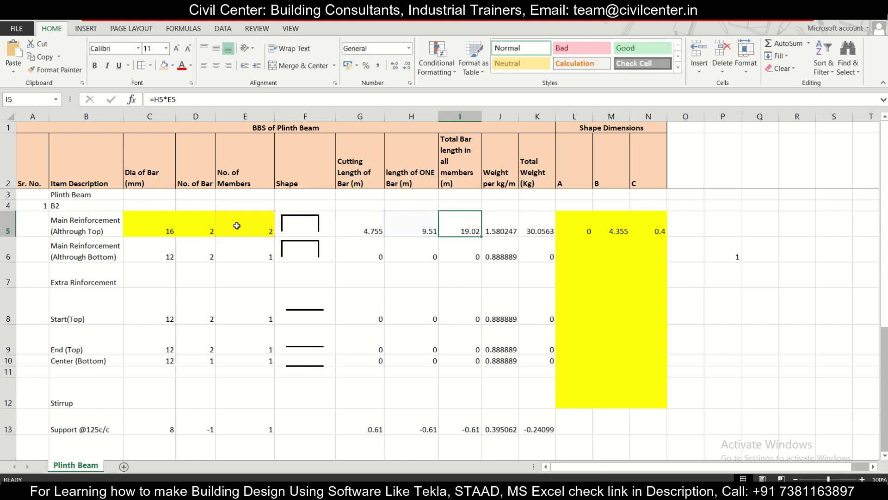
{"action": "double_click", "coordinate": [504, 228]}
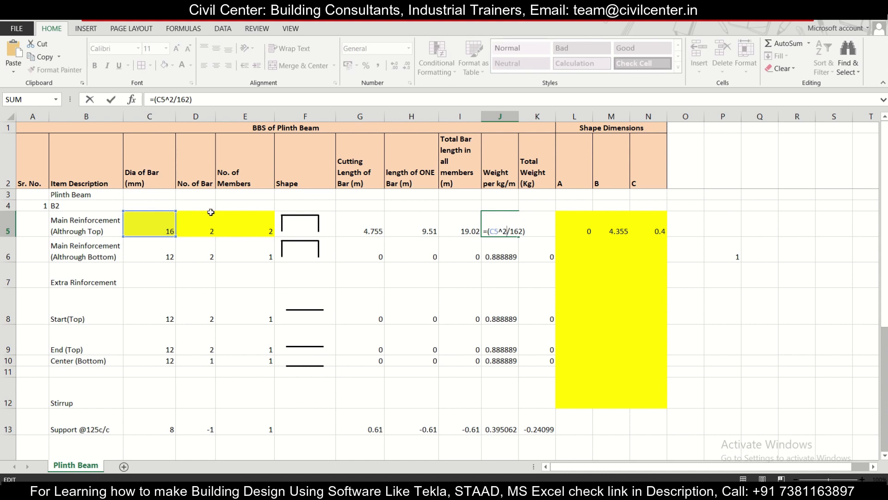
{"action": "key", "text": "ctrl+Return"}
{"action": "left_click", "coordinate": [538, 231]}
{"action": "type", "text": "=J5*I5"}
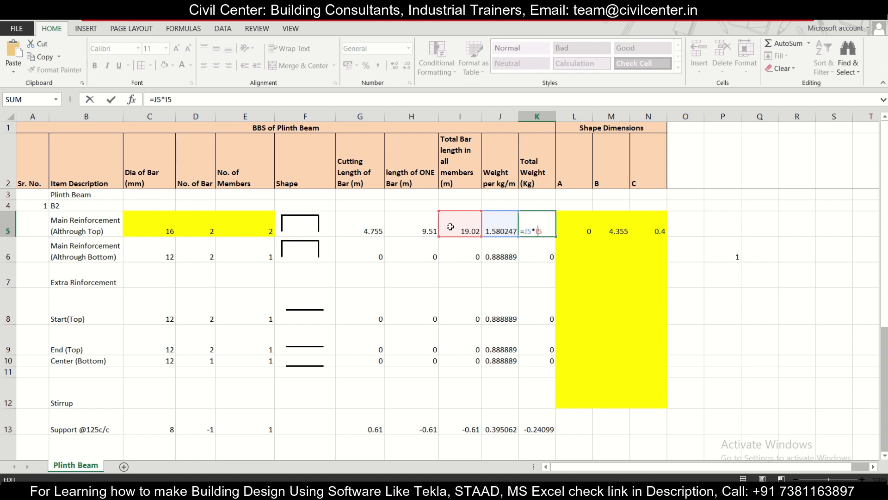
{"action": "key", "text": "ctrl+Return"}
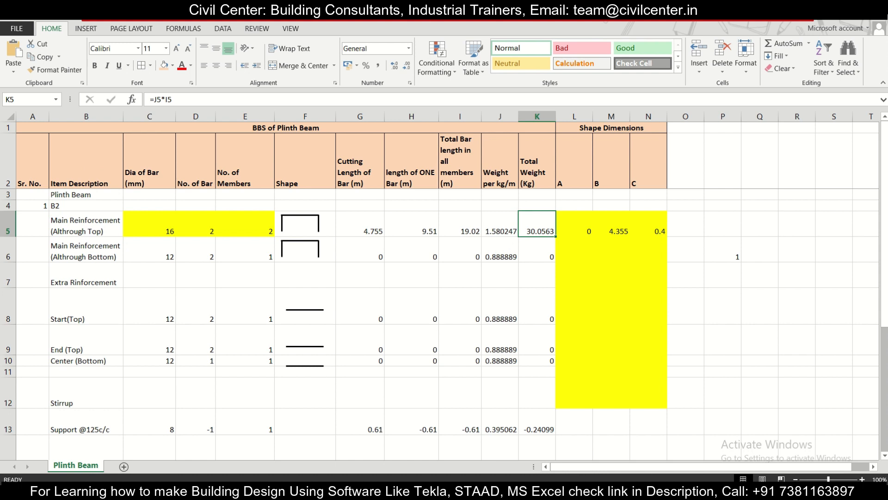
Step: Check beam B2's continuous bottom bars in the PDF's roof beam schedule against the Excel bottom reinforcement's diameter, bar count and member count
{"action": "key", "text": "alt+Tab"}
{"action": "scroll", "coordinate": [458, 337], "scroll_direction": "down", "scroll_amount": 20}
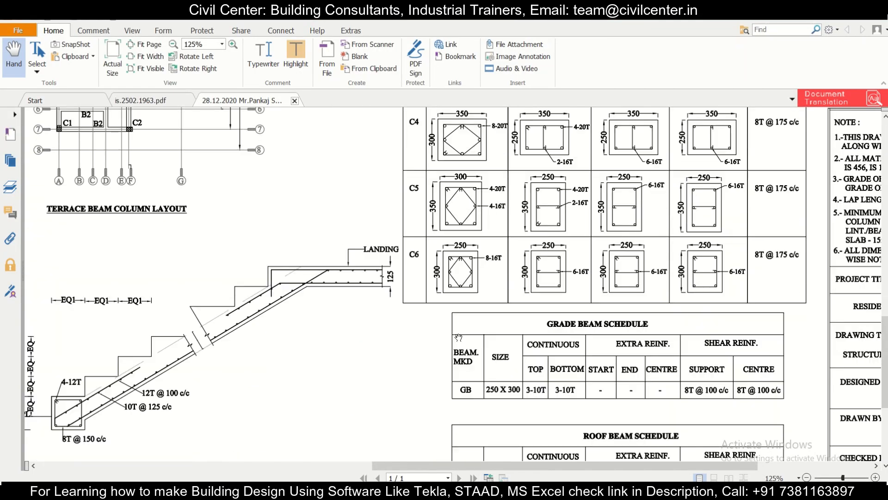
{"action": "scroll", "coordinate": [458, 338], "scroll_direction": "down", "scroll_amount": 3}
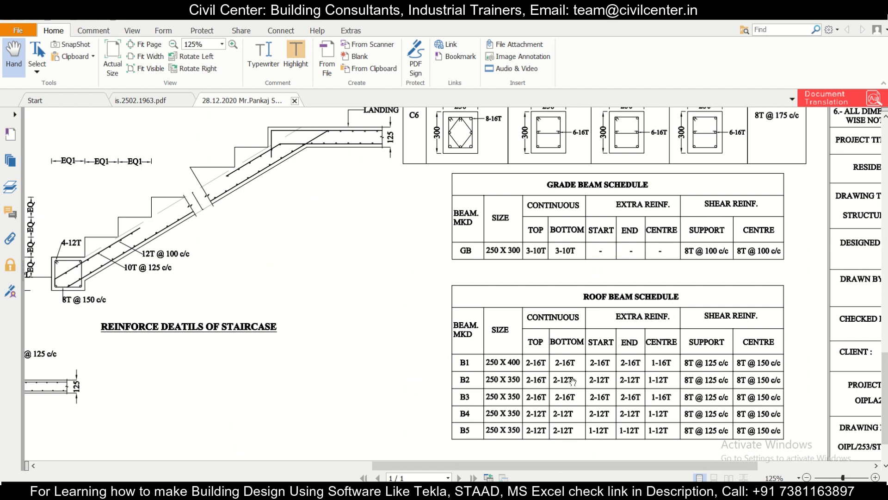
{"action": "left_click", "coordinate": [523, 491]}
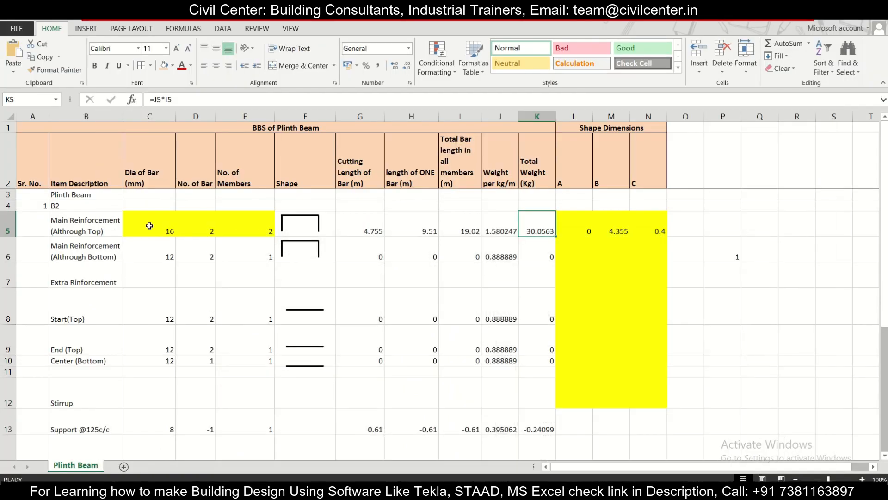
{"action": "left_click", "coordinate": [167, 254]}
{"action": "left_click", "coordinate": [201, 252]}
{"action": "left_click", "coordinate": [247, 258]}
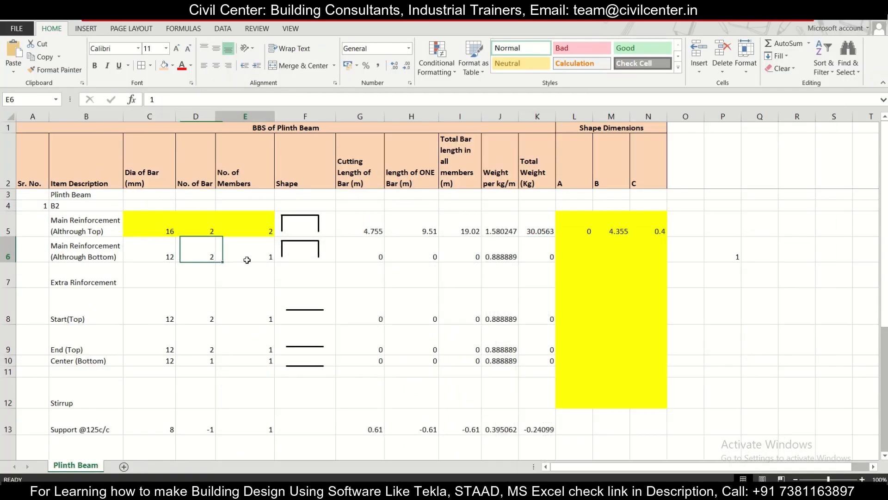
Step: Link the bottom main reinforcement's shape dimensions to the top row with =L5 in L6, filled across to N6
{"action": "left_click", "coordinate": [596, 248]}
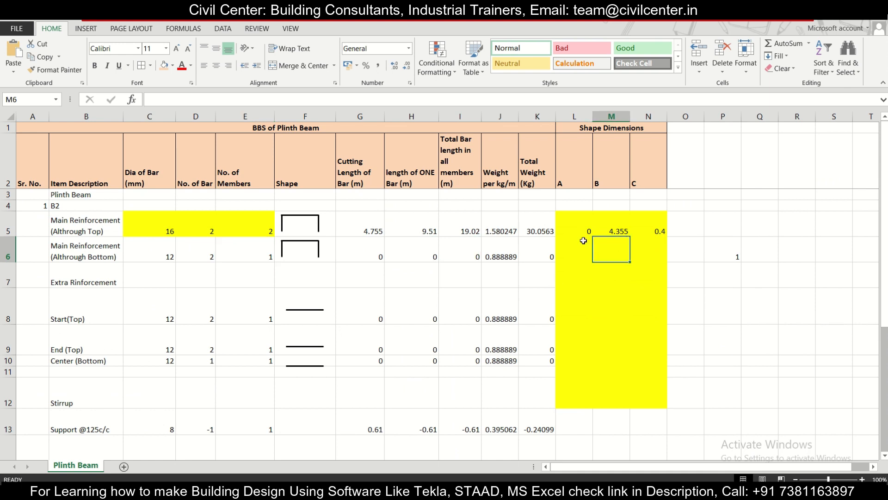
{"action": "left_click", "coordinate": [584, 243]}
{"action": "left_click", "coordinate": [585, 232]}
{"action": "left_click", "coordinate": [580, 252]}
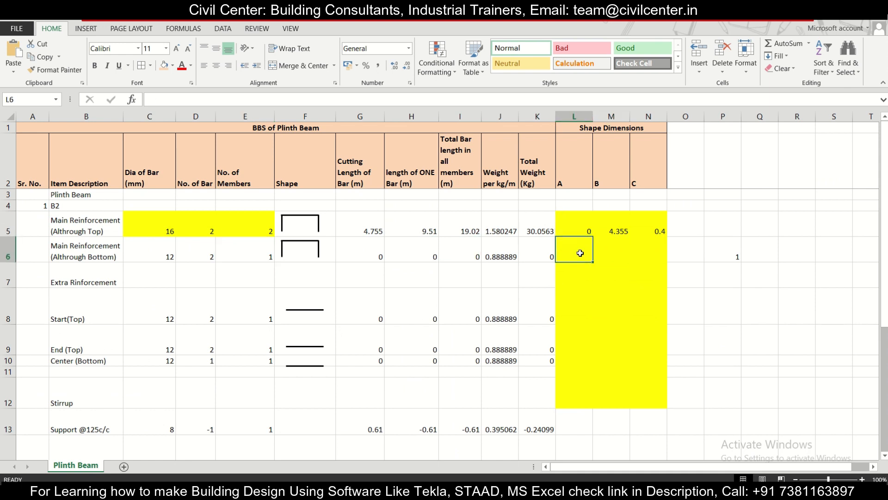
{"action": "type", "text": "="}
{"action": "left_click", "coordinate": [561, 222]}
{"action": "key", "text": "Return"}
{"action": "left_click", "coordinate": [587, 253]}
{"action": "left_click_drag", "start_coordinate": [593, 263], "coordinate": [658, 262]}
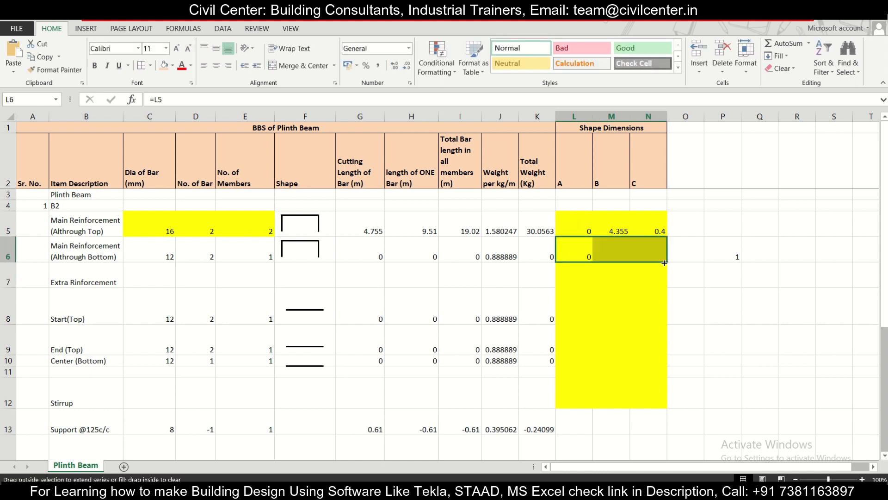
{"action": "left_click", "coordinate": [622, 282]}
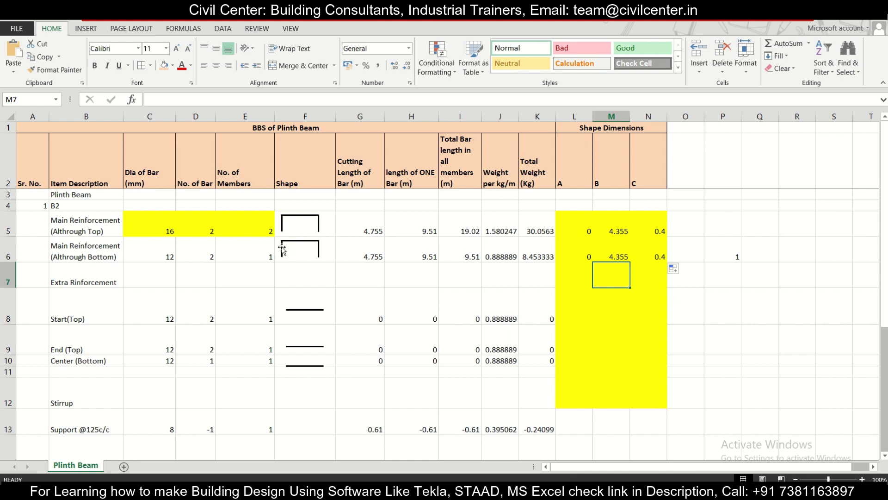
Step: Link the bottom main reinforcement's number of members in E6 to the top reinforcement's value with =E5
{"action": "left_click", "coordinate": [247, 249]}
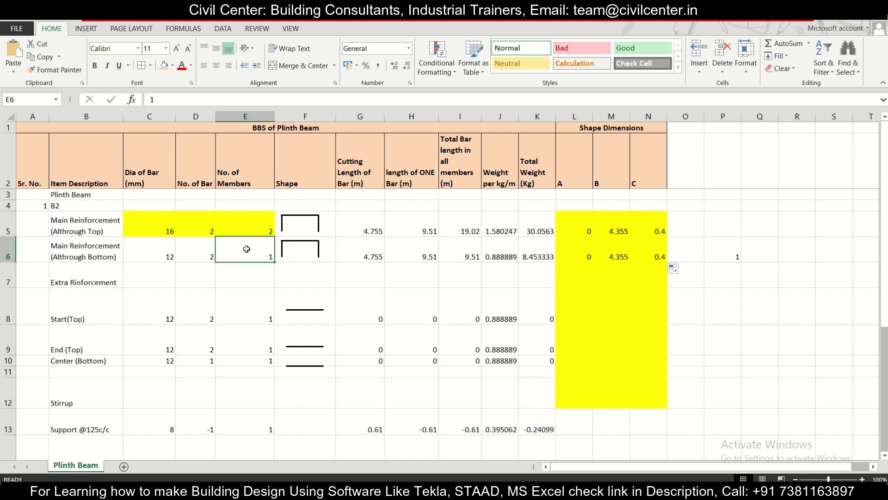
{"action": "type", "text": "="}
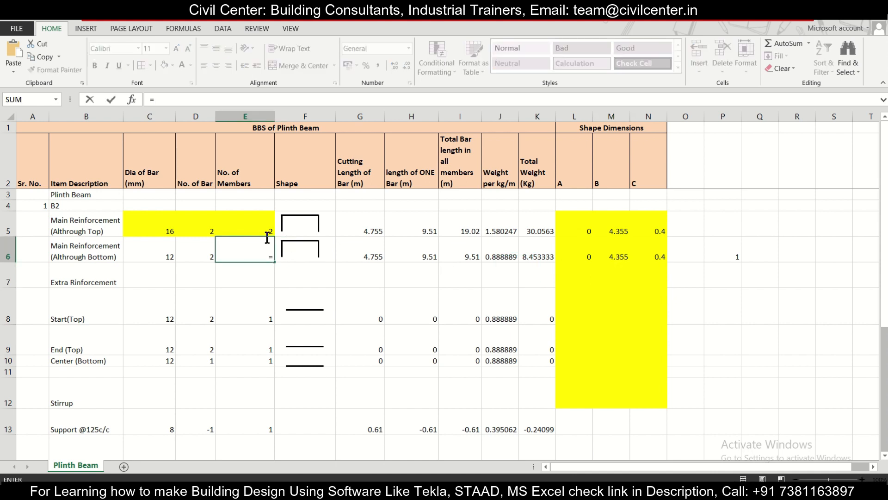
{"action": "left_click", "coordinate": [255, 220]}
{"action": "key", "text": "Return"}
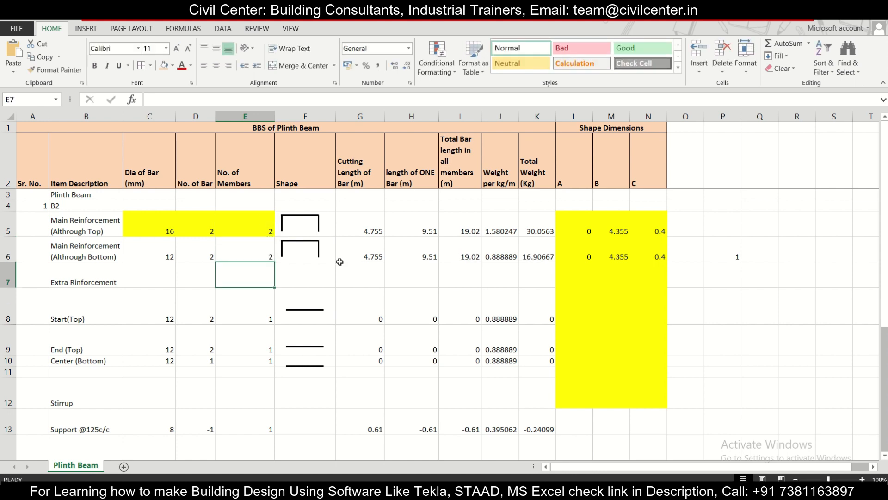
Step: Inspect the row 6 formulas for cutting length, length of one bar and total bar length in all members
{"action": "double_click", "coordinate": [375, 256]}
{"action": "key", "text": "Escape"}
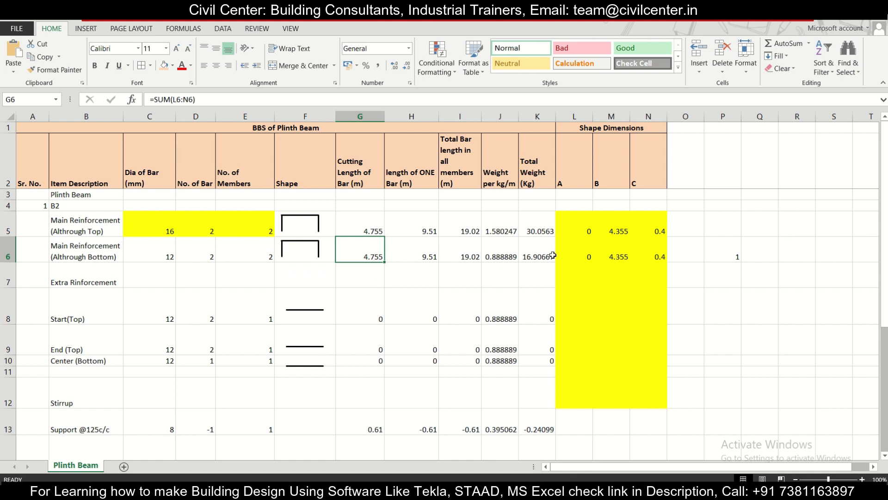
{"action": "double_click", "coordinate": [426, 248]}
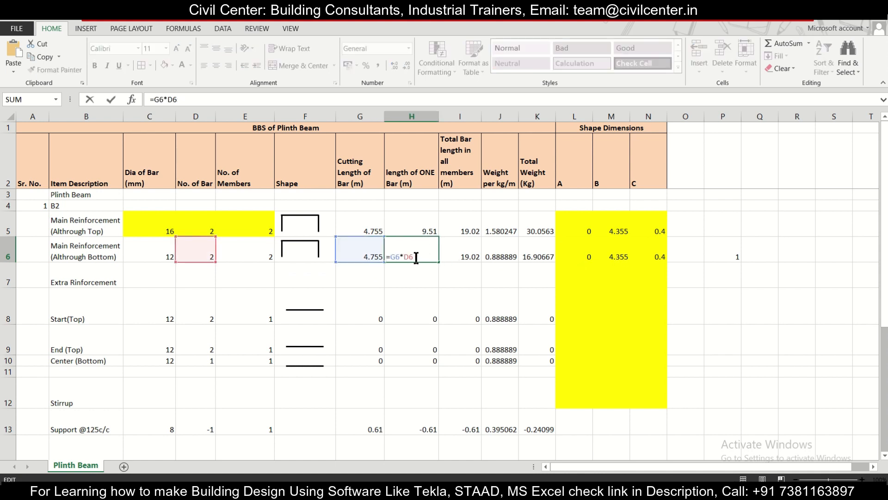
{"action": "key", "text": "Escape"}
{"action": "left_click", "coordinate": [460, 256]}
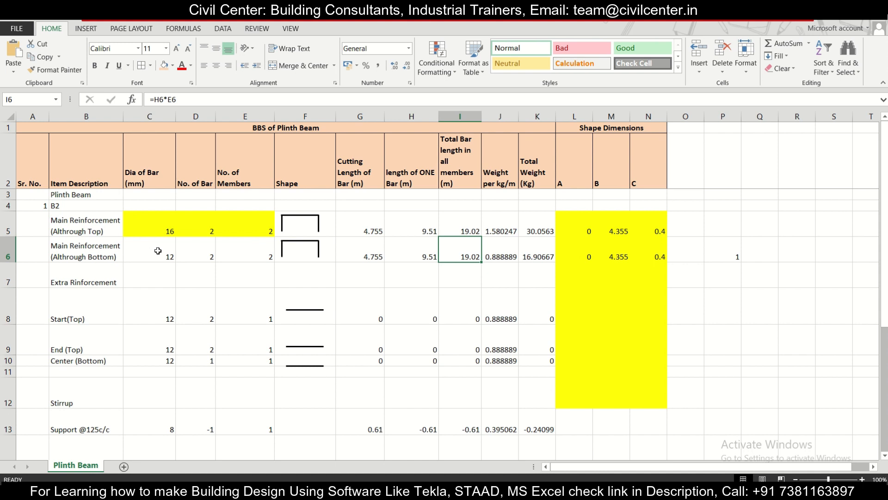
{"action": "scroll", "coordinate": [135, 262], "scroll_direction": "down", "scroll_amount": 1}
{"action": "scroll", "coordinate": [135, 262], "scroll_direction": "up", "scroll_amount": 1}
Step: Check beam B2's extra reinforcement in the PDF's roof beam schedule against the Excel Start(Top) bar diameter, bar count and member count
{"action": "key", "text": "alt+Tab"}
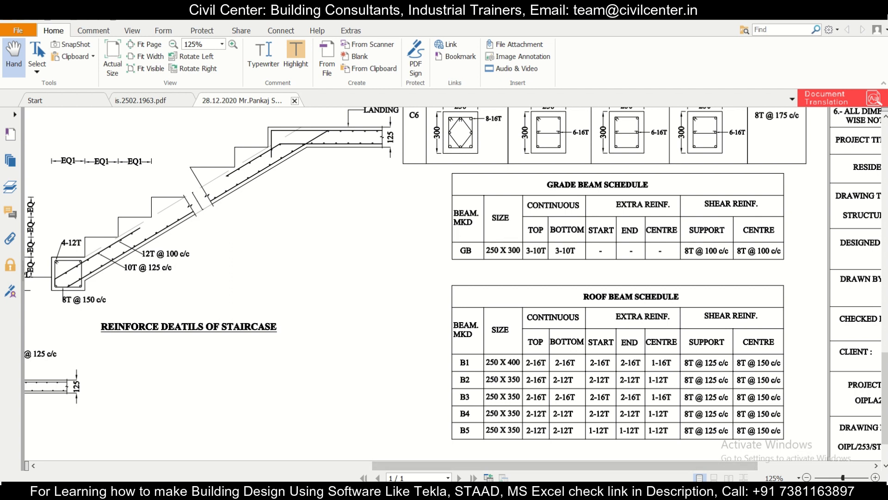
{"action": "key", "text": "alt+Tab"}
{"action": "left_click", "coordinate": [172, 313]}
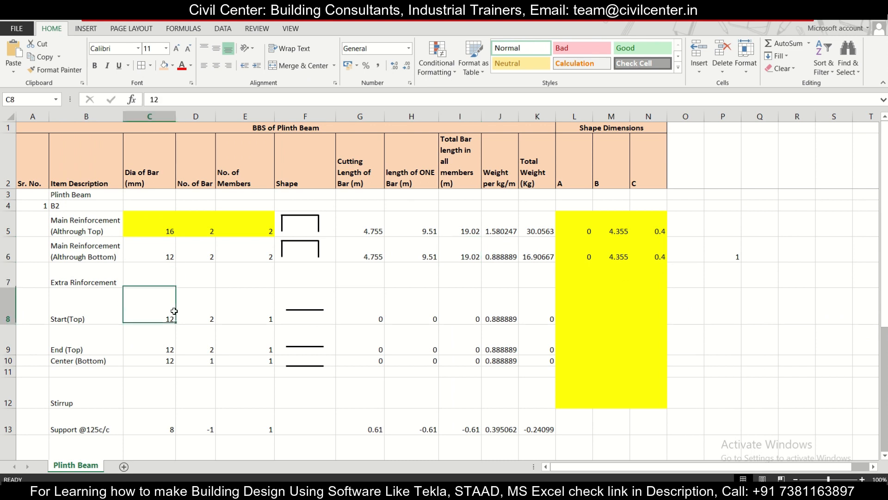
{"action": "left_click", "coordinate": [204, 316]}
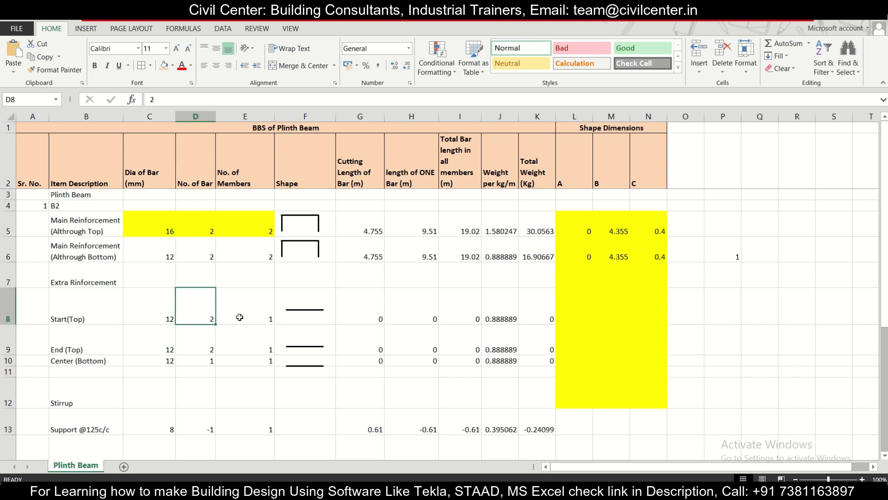
{"action": "left_click", "coordinate": [239, 318]}
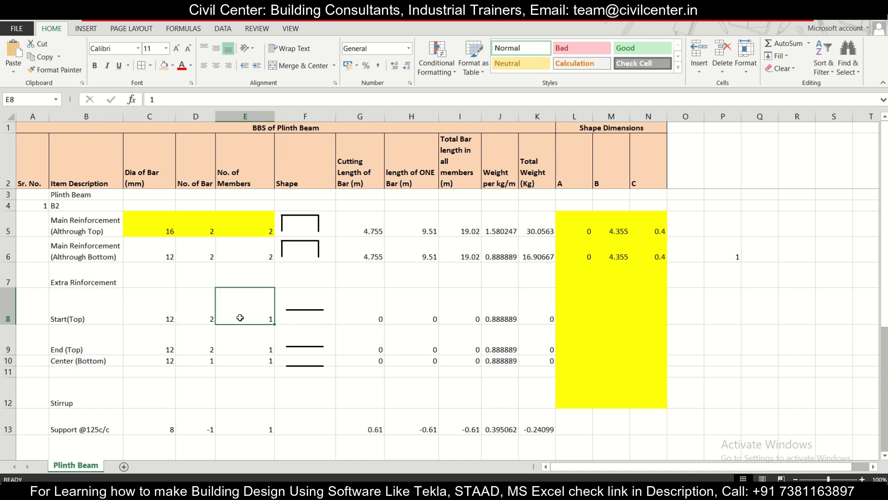
{"action": "left_click", "coordinate": [209, 316]}
Step: Link the number of members for the extra top bars, using =E6 for Start(Top) and =E8 for End (Top)
{"action": "left_click", "coordinate": [254, 318]}
{"action": "type", "text": "="}
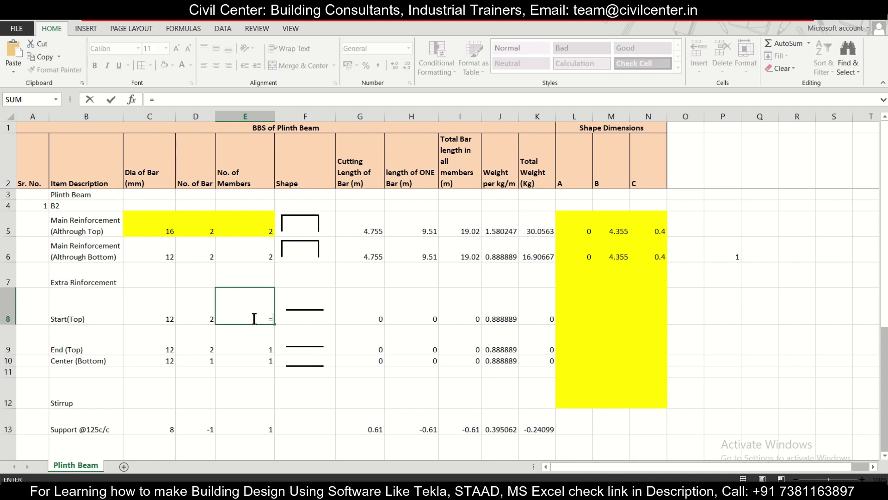
{"action": "left_click", "coordinate": [258, 255]}
{"action": "key", "text": "Return"}
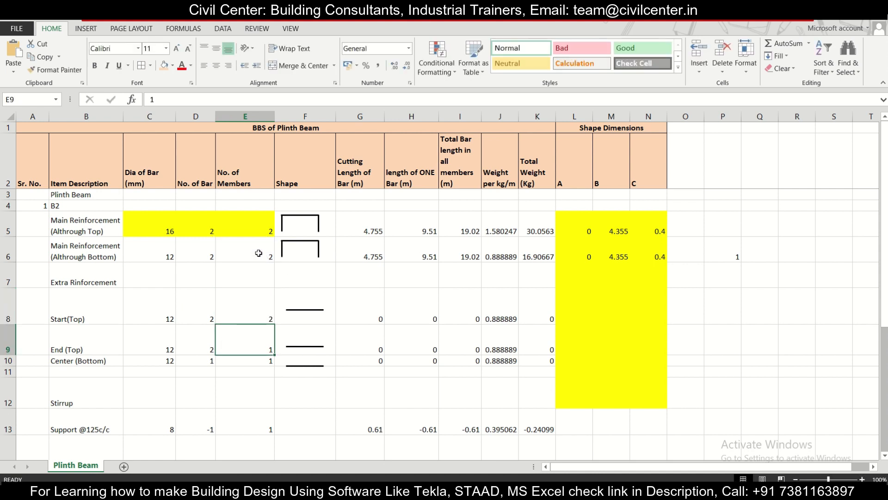
{"action": "type", "text": "="}
{"action": "left_click", "coordinate": [249, 309]}
{"action": "key", "text": "Return"}
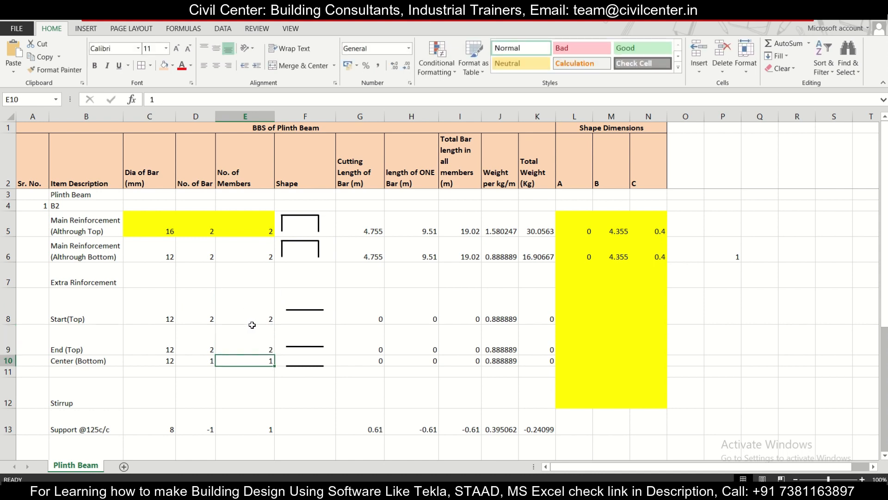
Step: Link the Center (Bottom) extra bar's number of members in E10 to the top main reinforcement with =E5
{"action": "type", "text": "-"}
{"action": "key", "text": "Escape"}
{"action": "type", "text": "="}
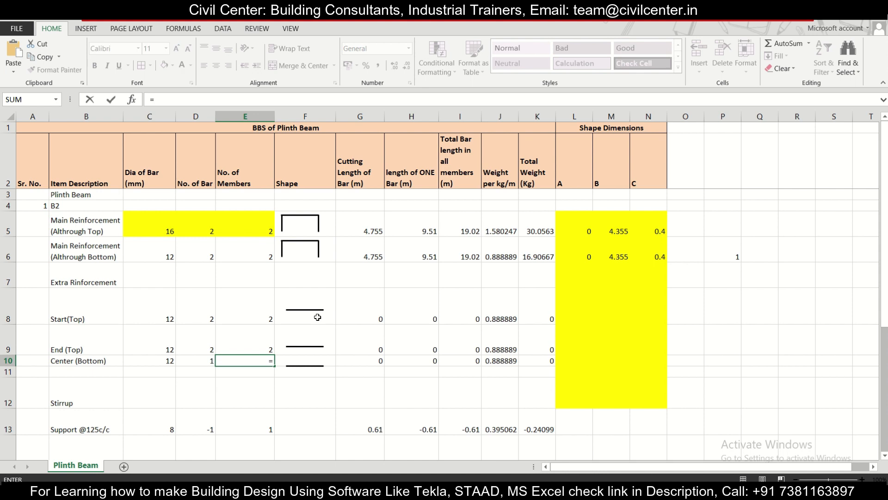
{"action": "left_click", "coordinate": [246, 233]}
{"action": "key", "text": "Return"}
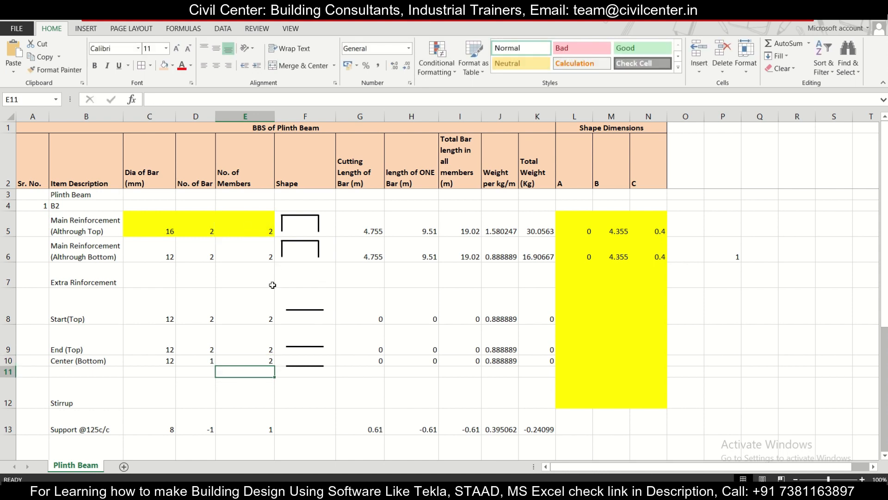
{"action": "left_click", "coordinate": [252, 360]}
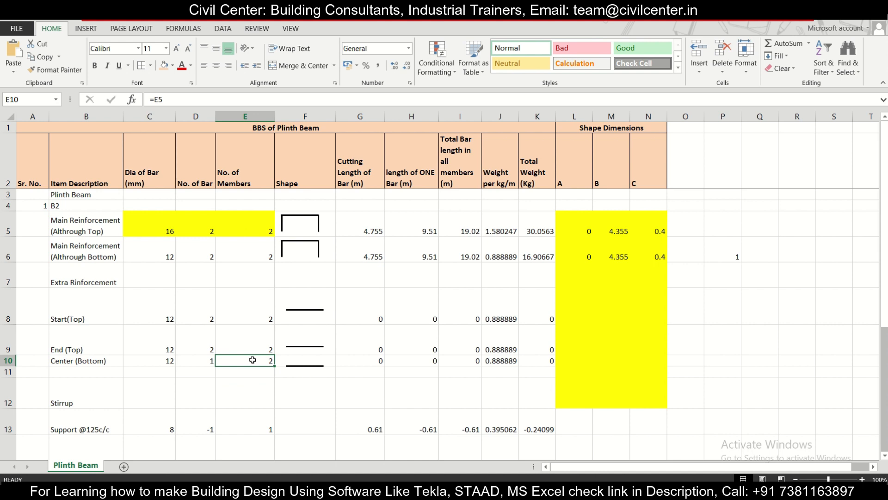
Step: Set shape dimensions A and C of the Start(Top) extra bar in row 8 to 0
{"action": "left_click", "coordinate": [450, 329]}
{"action": "left_click", "coordinate": [563, 326]}
{"action": "left_click", "coordinate": [563, 313]}
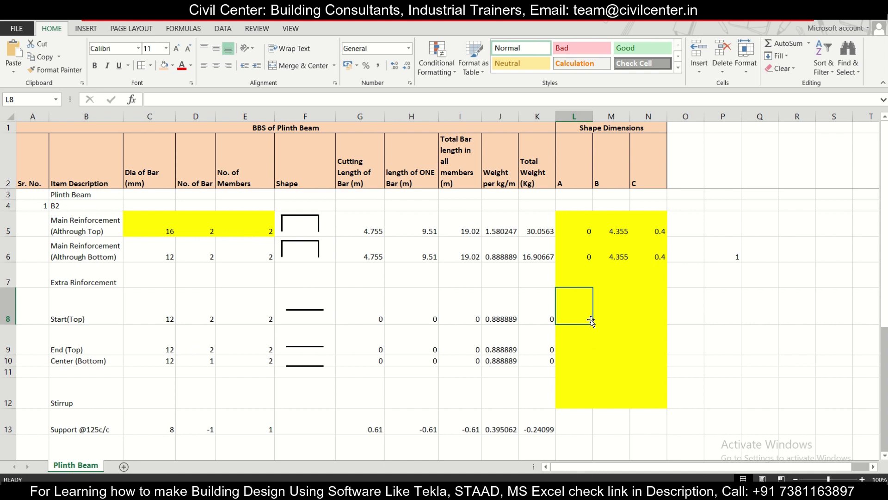
{"action": "type", "text": "0"}
{"action": "left_click", "coordinate": [653, 314]}
{"action": "type", "text": "0"}
Step: Try linking the Start(Top) bar's dimension B in M8 to the top main bar with =M5, and clear the formula
{"action": "left_click", "coordinate": [613, 317]}
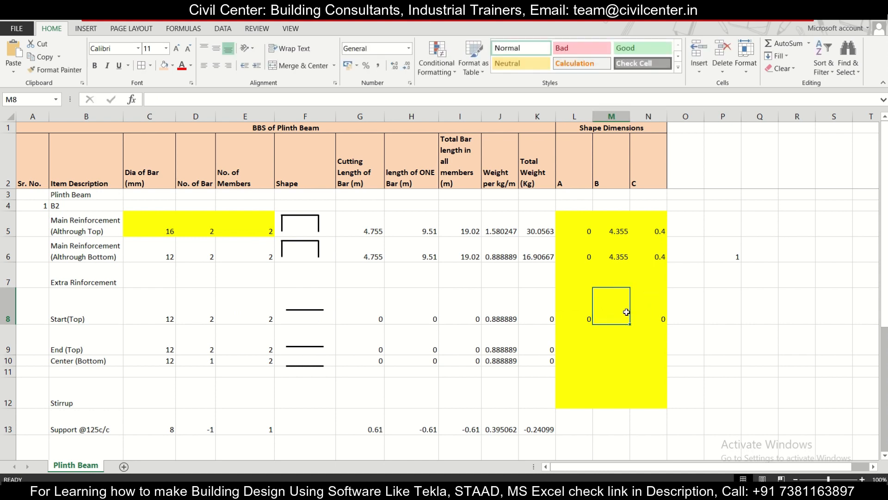
{"action": "type", "text": "="}
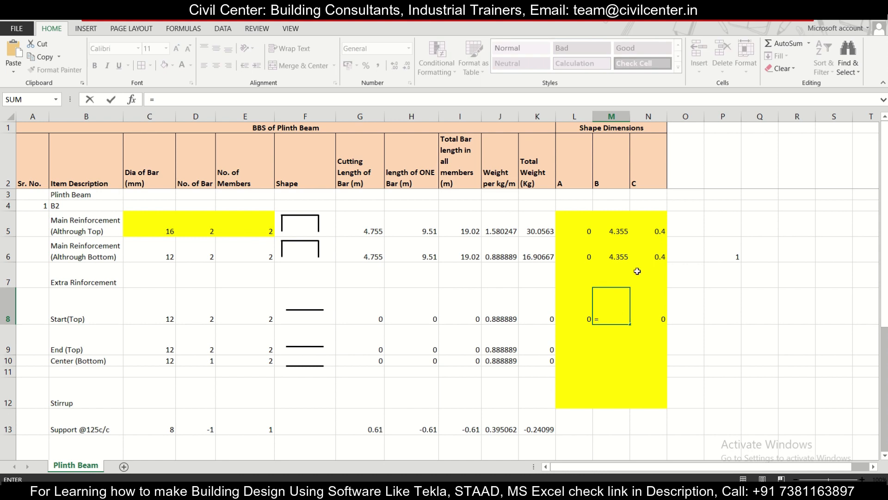
{"action": "left_click", "coordinate": [627, 235]}
{"action": "key", "text": "Return"}
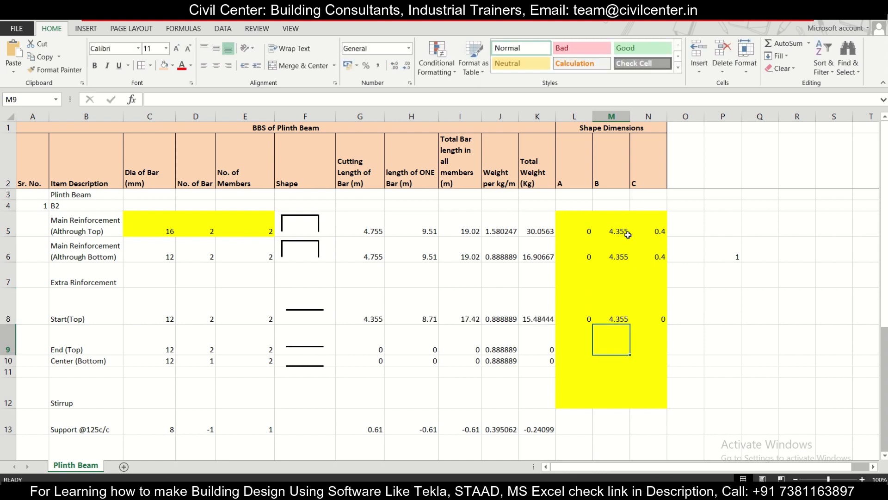
{"action": "left_click", "coordinate": [618, 310]}
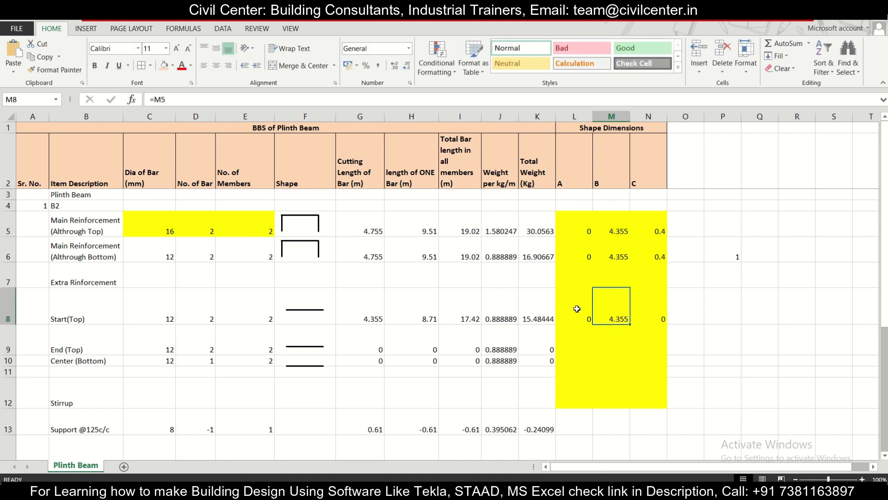
{"action": "left_click", "coordinate": [201, 100]}
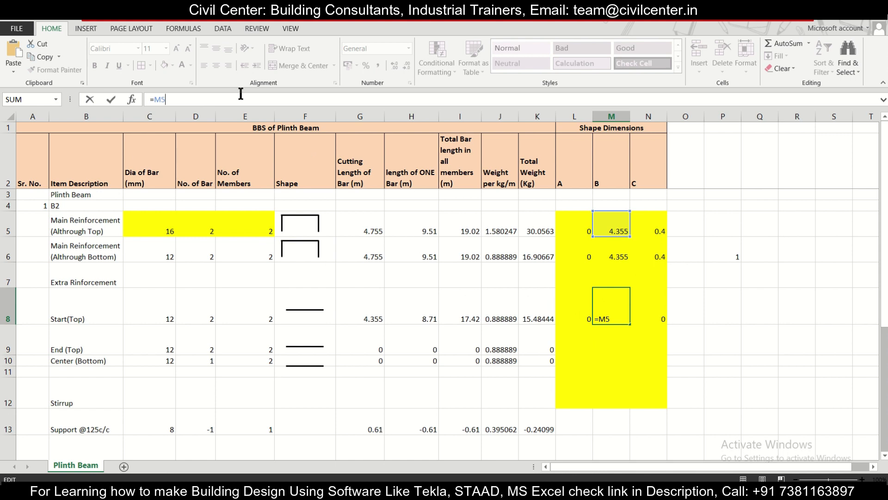
{"action": "key", "text": "BackSpace"}
{"action": "key", "text": "BackSpace"}
{"action": "key", "text": "BackSpace"}
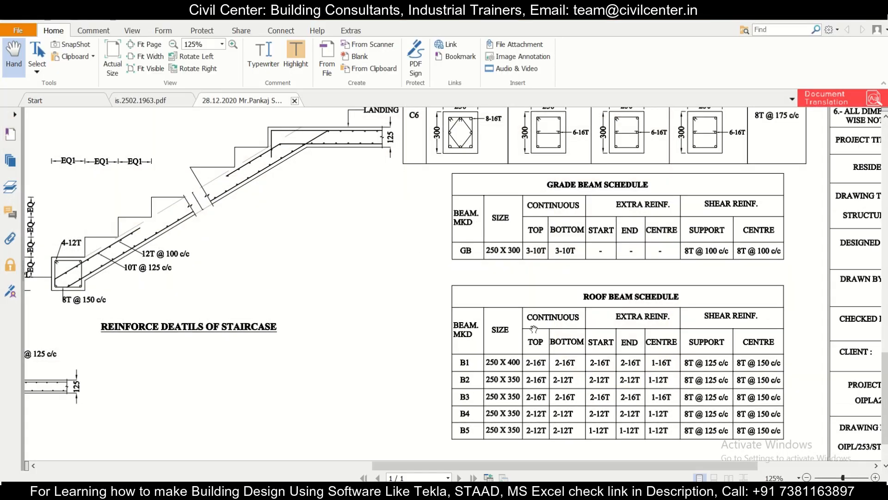
Step: Examine the extra bar extents on beam B1's longitudinal section and the beam spans on the layouts in the structural PDF
{"action": "left_click_drag", "start_coordinate": [481, 464], "coordinate": [164, 437]}
{"action": "scroll", "coordinate": [250, 369], "scroll_direction": "up", "scroll_amount": 7}
{"action": "scroll", "coordinate": [250, 370], "scroll_direction": "up", "scroll_amount": 4}
{"action": "scroll", "coordinate": [250, 370], "scroll_direction": "down", "scroll_amount": 1}
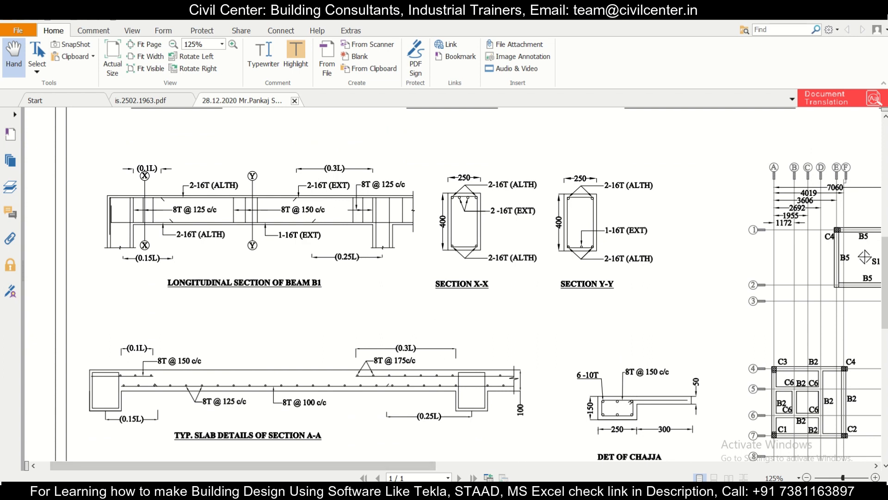
{"action": "mouse_move", "coordinate": [472, 491]}
{"action": "scroll", "coordinate": [557, 334], "scroll_direction": "up", "scroll_amount": 5}
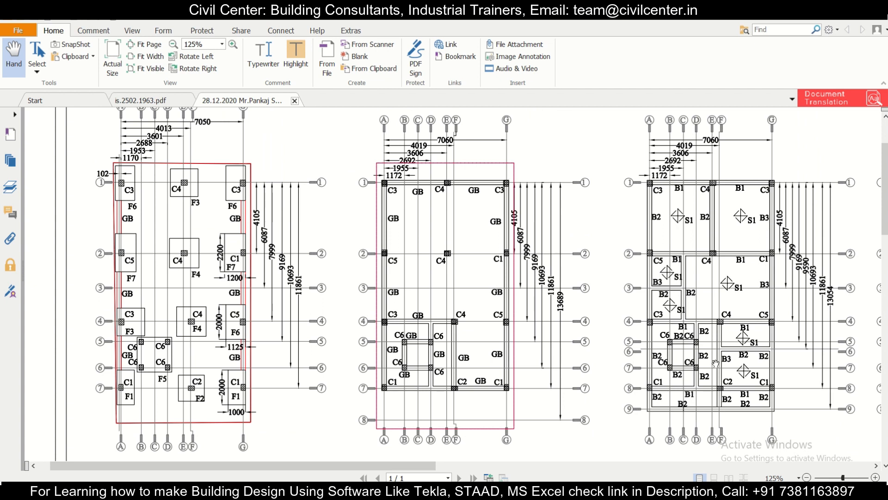
{"action": "left_click", "coordinate": [560, 491]}
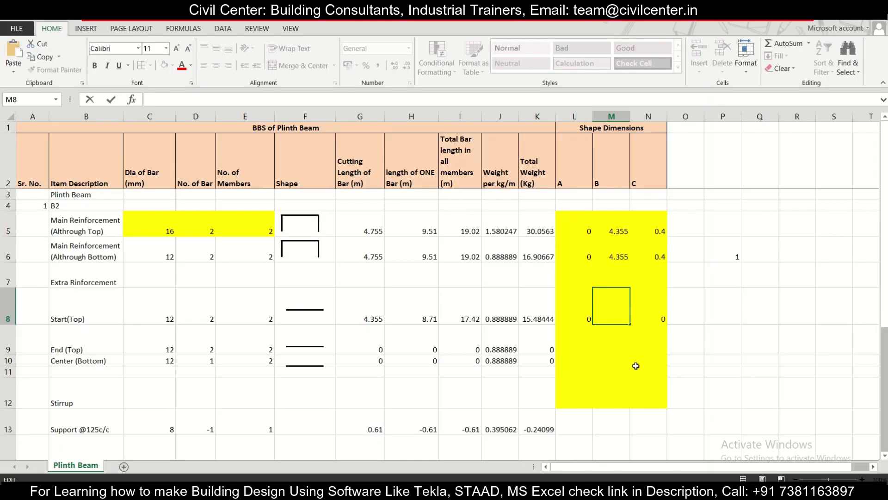
Step: Enter =0.1*4.105 as the Start(Top) bar's dimension B in M8, checking the beam span in the PDF layouts
{"action": "type", "text": "="}
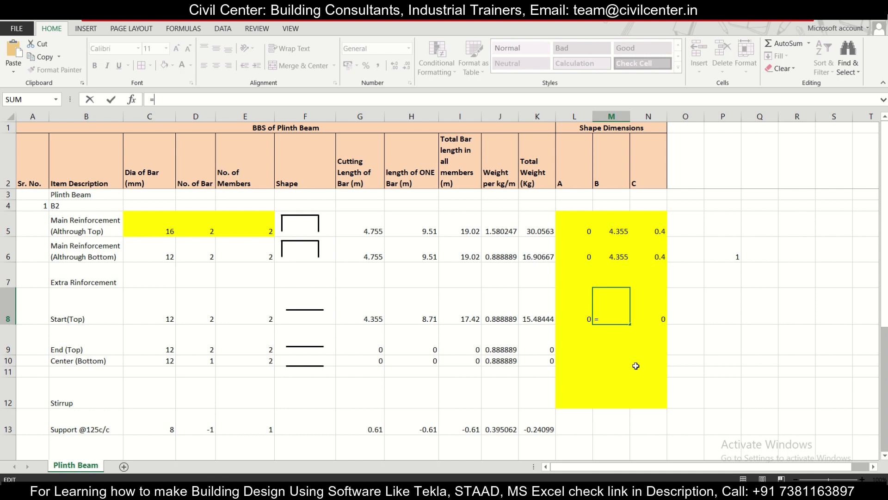
{"action": "type", "text": "0"}
{"action": "type", "text": ".18"}
{"action": "key", "text": "alt+Tab"}
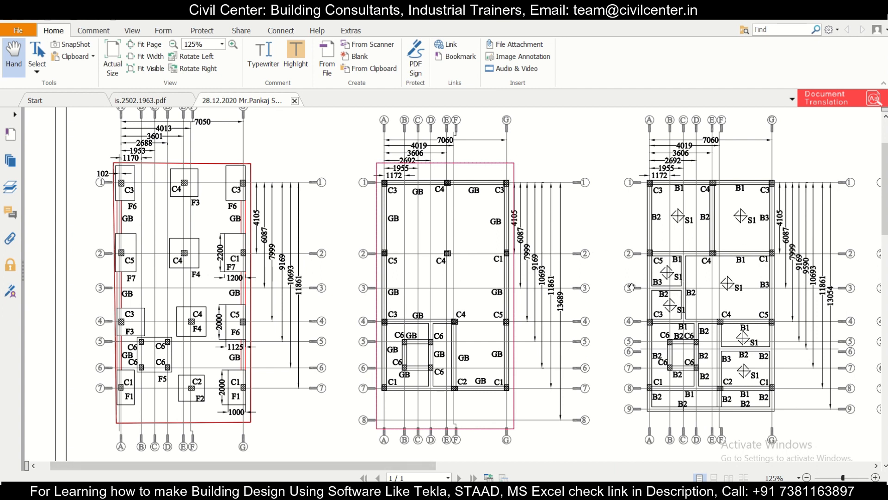
{"action": "left_click_drag", "start_coordinate": [428, 465], "coordinate": [596, 465]}
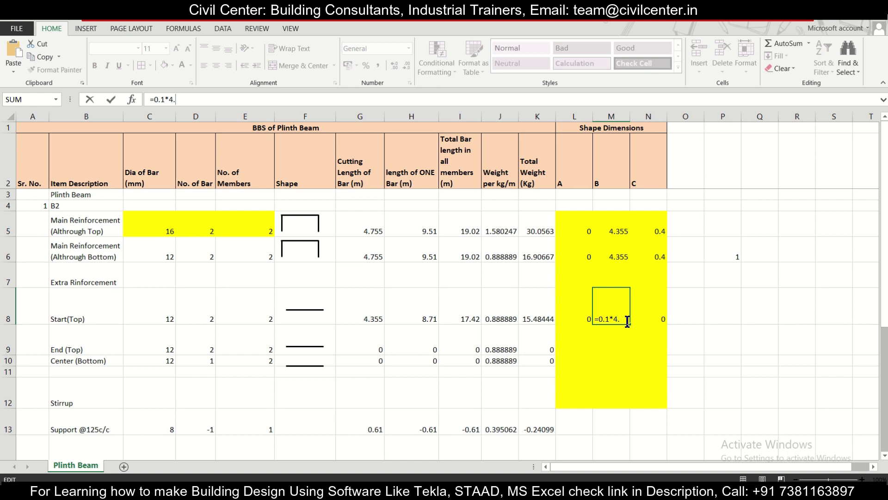
{"action": "type", "text": "05"}
{"action": "key", "text": "Return"}
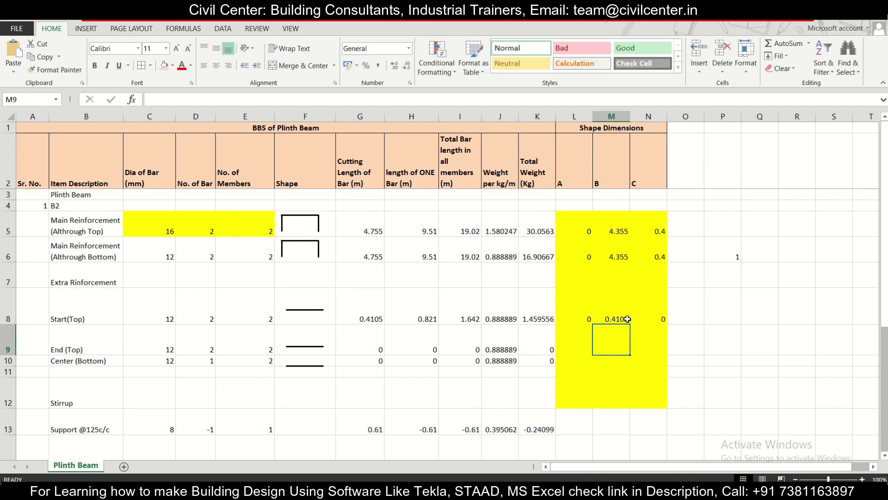
{"action": "left_click", "coordinate": [622, 317]}
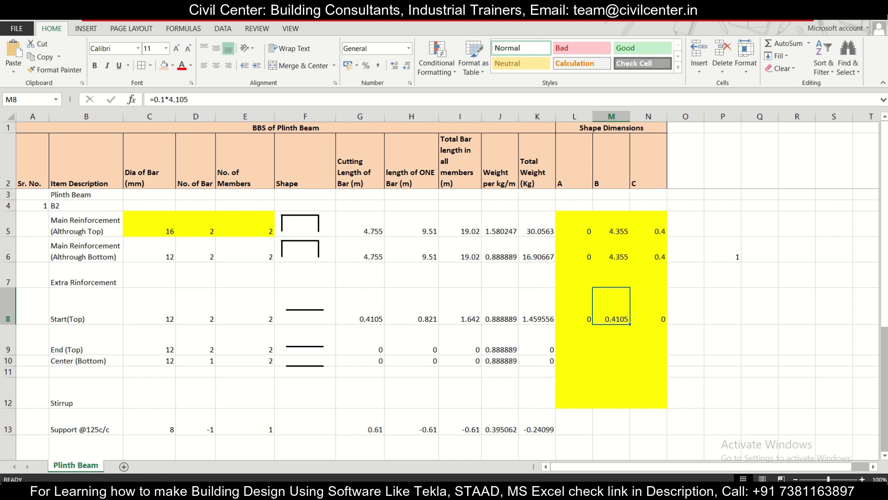
Step: Check the start extra top bar's extent on beam B1's longitudinal section in the PDF against row 8 in Excel
{"action": "left_click", "coordinate": [592, 491]}
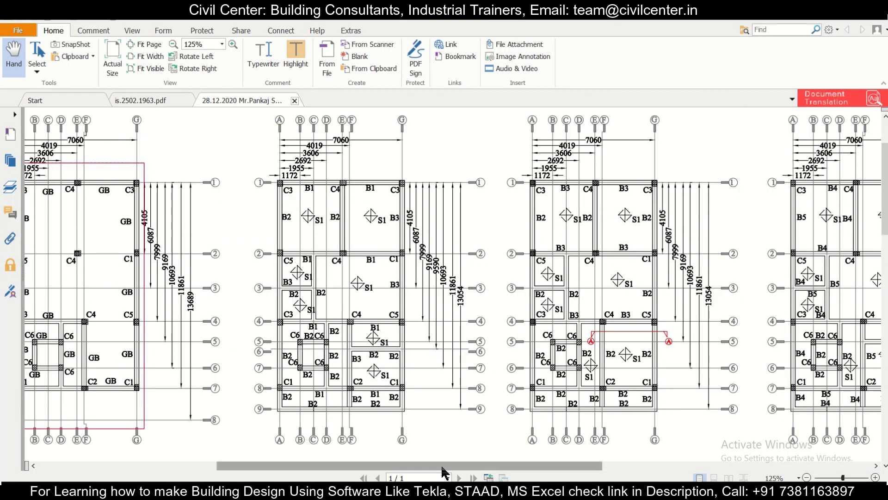
{"action": "left_click_drag", "start_coordinate": [435, 465], "coordinate": [174, 458]}
{"action": "scroll", "coordinate": [247, 355], "scroll_direction": "down", "scroll_amount": 6}
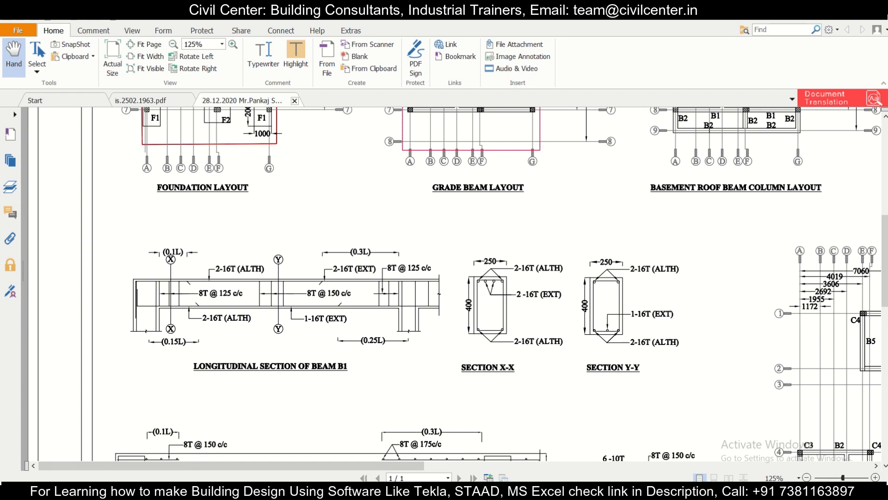
{"action": "key", "text": "alt+Tab"}
{"action": "left_click", "coordinate": [642, 317]}
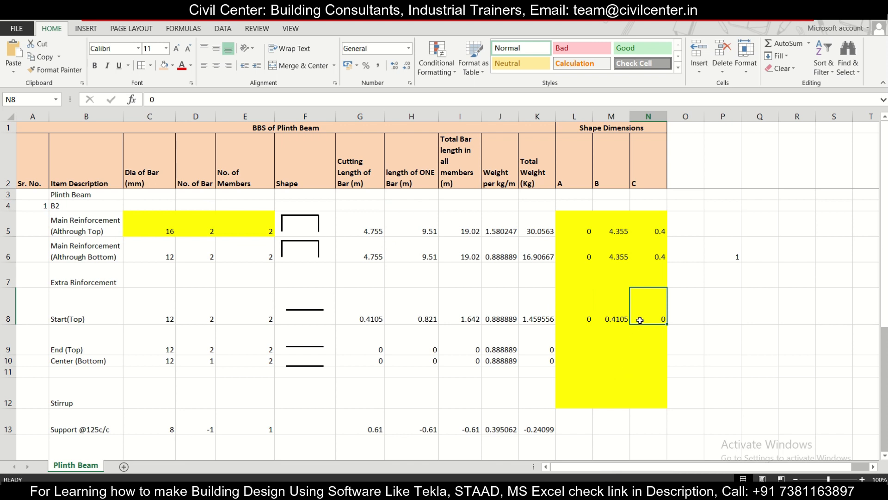
Step: Extend the Start(Top) dimension B formula in M8 to =0.1*4.105+0.25, consulting the PDF's sections and beam layouts
{"action": "left_click", "coordinate": [605, 302]}
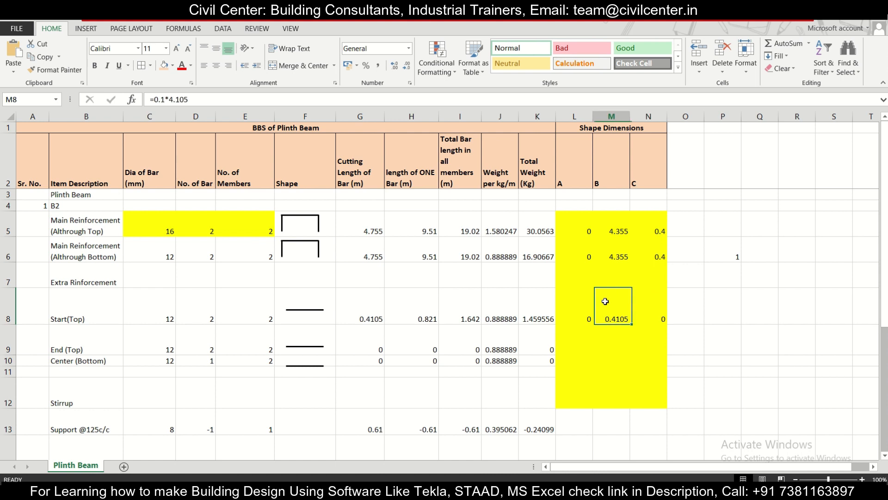
{"action": "left_click", "coordinate": [228, 98]}
{"action": "type", "text": "+"}
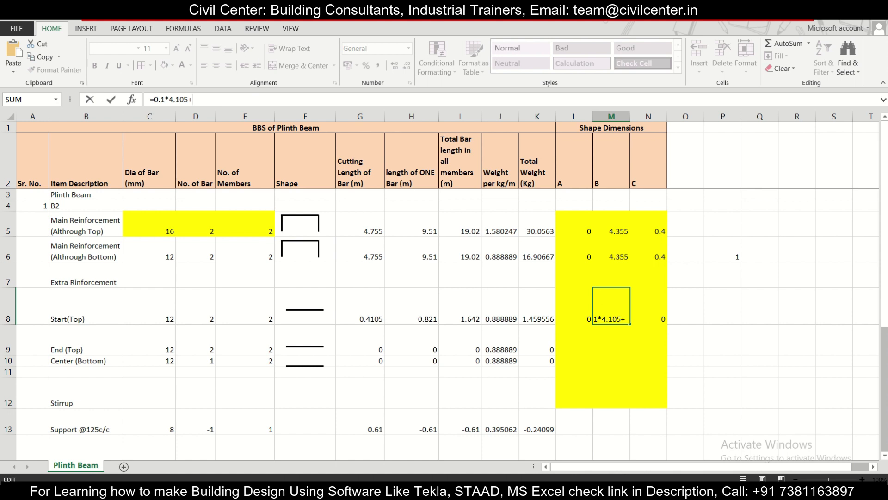
{"action": "left_click", "coordinate": [557, 491]}
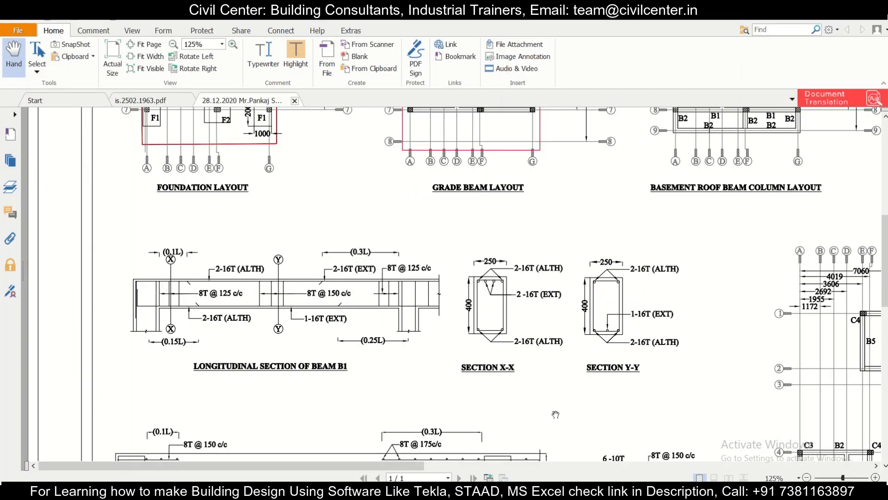
{"action": "left_click_drag", "start_coordinate": [410, 465], "coordinate": [629, 466]}
{"action": "scroll", "coordinate": [624, 390], "scroll_direction": "up", "scroll_amount": 5}
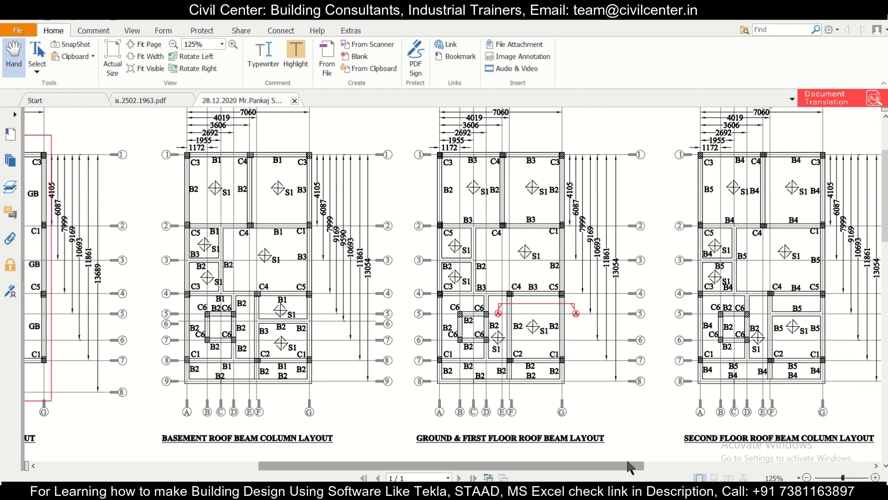
{"action": "left_click", "coordinate": [578, 491]}
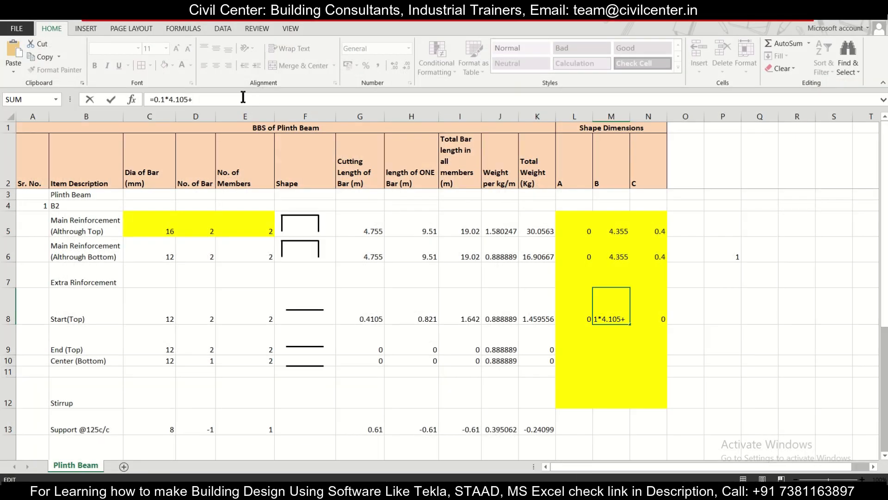
{"action": "type", "text": ".6605"}
{"action": "key", "text": "Return"}
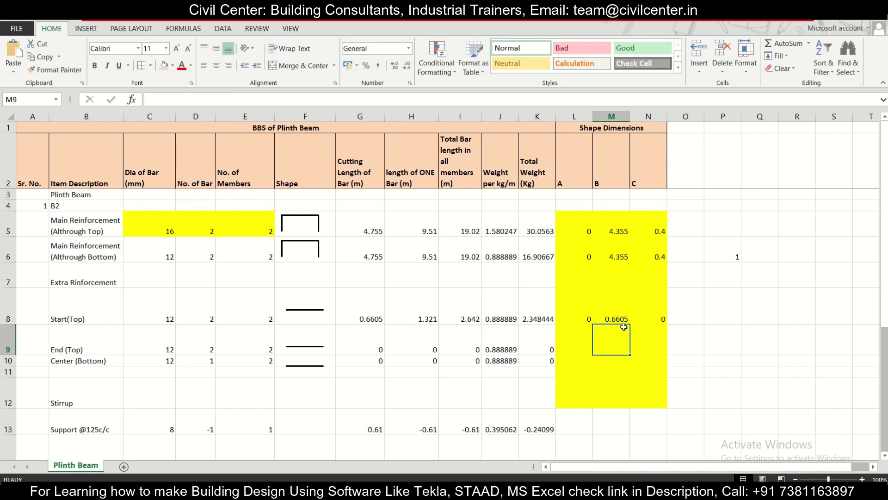
Step: Change the added length in the Start(Top) dimension B formula in M8 to 0.3, giving =0.1*4.105+0.3
{"action": "left_click", "coordinate": [606, 308]}
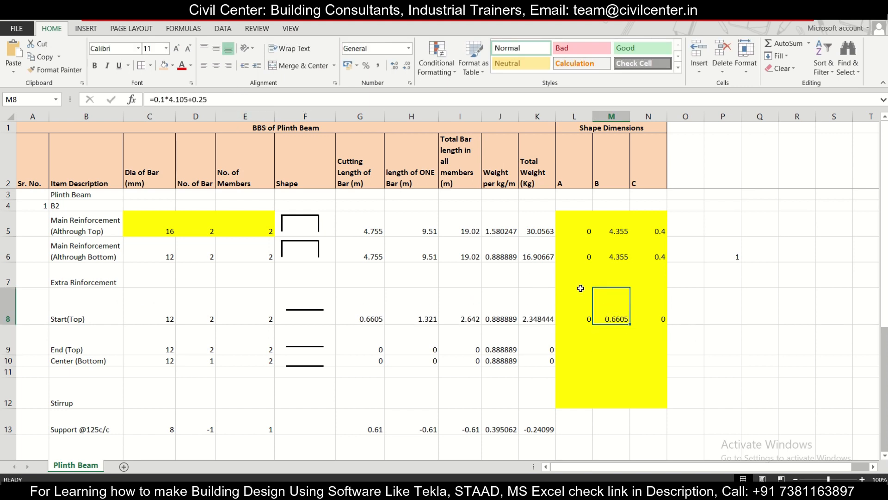
{"action": "left_click", "coordinate": [214, 100]}
{"action": "key", "text": "shift+Left"}
{"action": "key", "text": "shift+Left"}
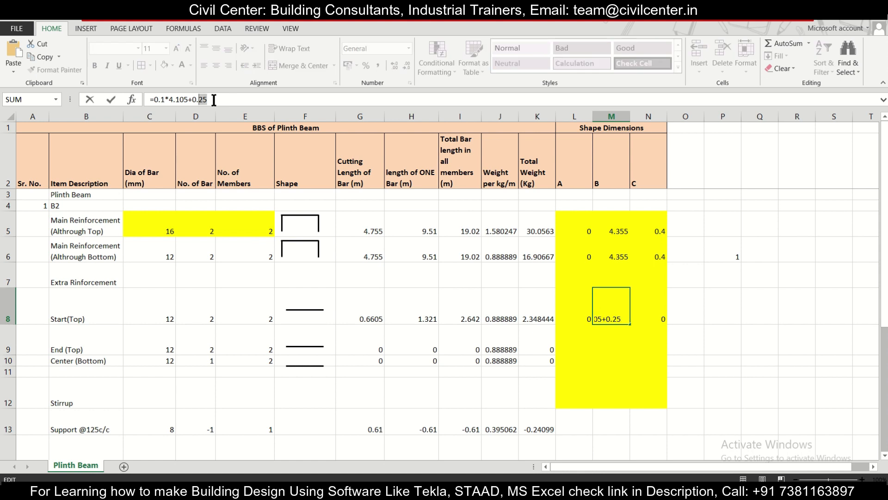
{"action": "type", "text": "3"}
{"action": "key", "text": "Return"}
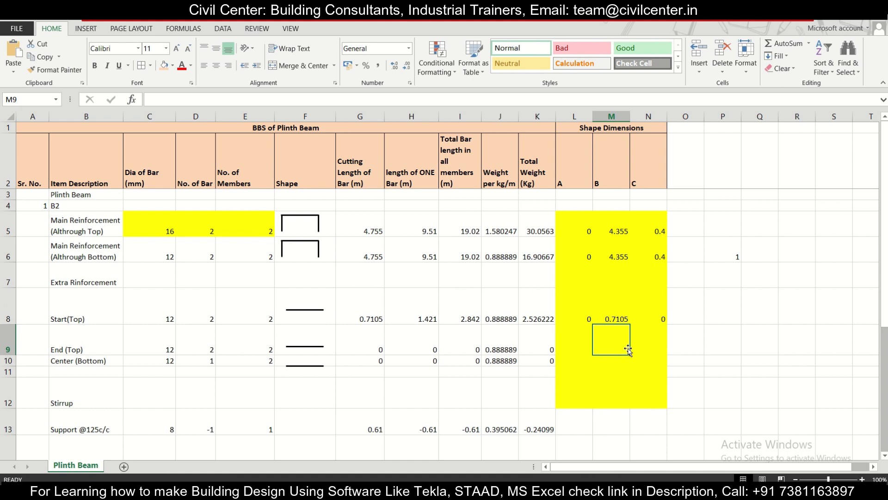
Step: Examine the end extra top bar's extent on beam B1's longitudinal section and the beam spans on the PDF layouts
{"action": "left_click", "coordinate": [467, 491]}
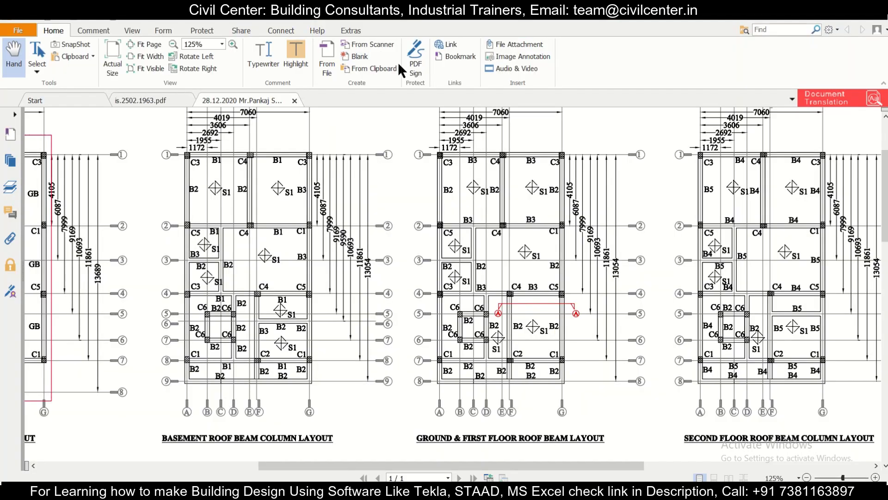
{"action": "left_click_drag", "start_coordinate": [415, 464], "coordinate": [191, 369]}
{"action": "scroll", "coordinate": [191, 369], "scroll_direction": "down", "scroll_amount": 7}
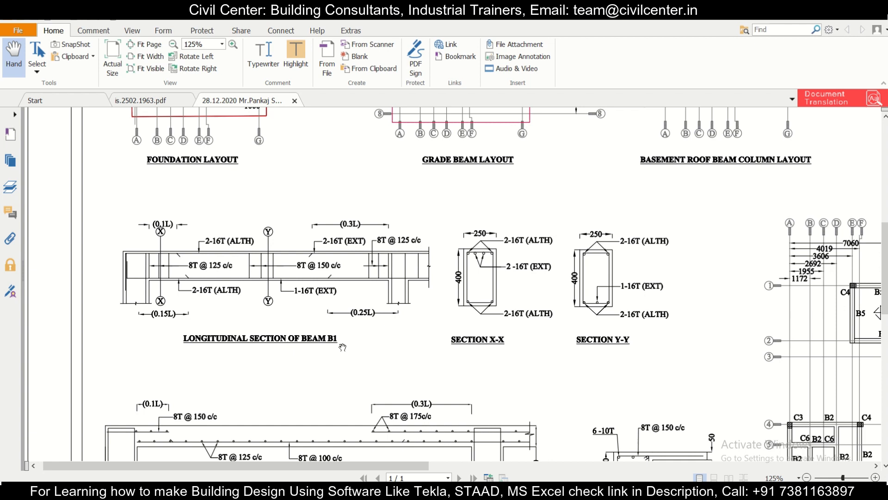
{"action": "scroll", "coordinate": [345, 349], "scroll_direction": "up", "scroll_amount": 1}
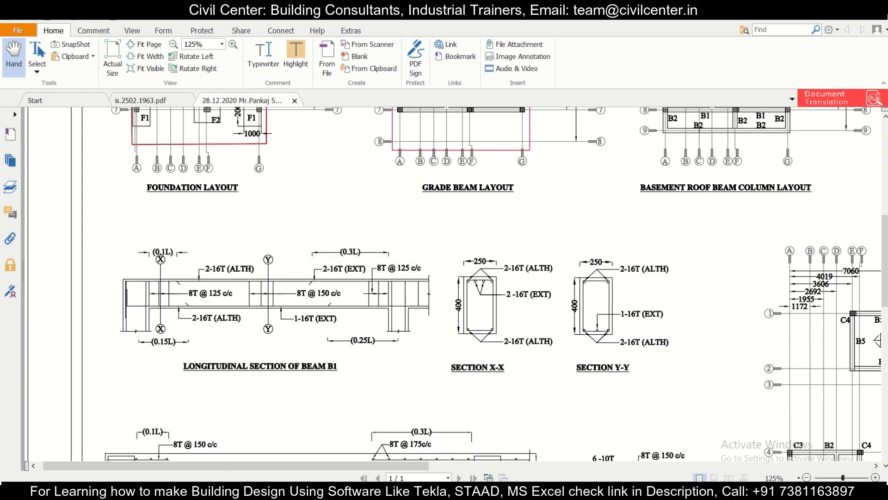
{"action": "scroll", "coordinate": [601, 324], "scroll_direction": "up", "scroll_amount": 8}
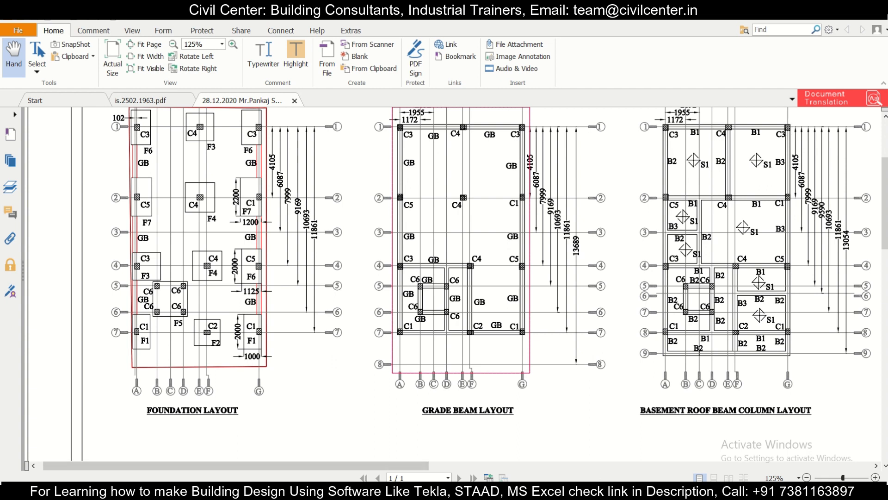
{"action": "key", "text": "alt+Tab"}
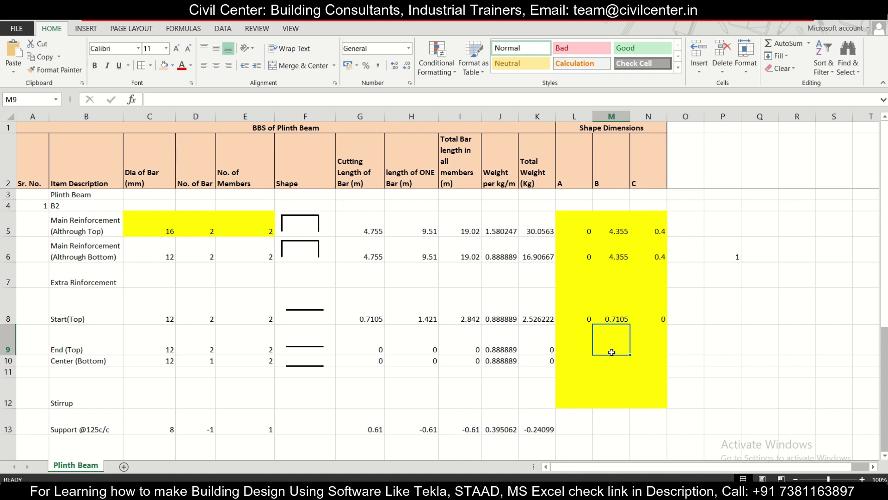
Step: Copy the expression 0.1*4.105+0.3 from the Start(Top) dimension B cell M8 into the End (Top) dimension B cell M9
{"action": "left_click", "coordinate": [613, 310]}
{"action": "left_click", "coordinate": [168, 100]}
{"action": "left_click_drag", "start_coordinate": [168, 99], "coordinate": [154, 100]}
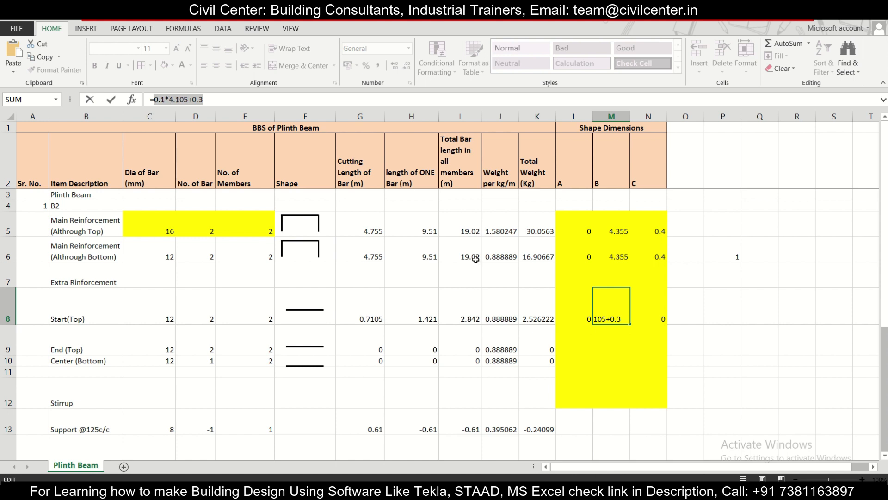
{"action": "key", "text": "Return"}
{"action": "key", "text": "Up"}
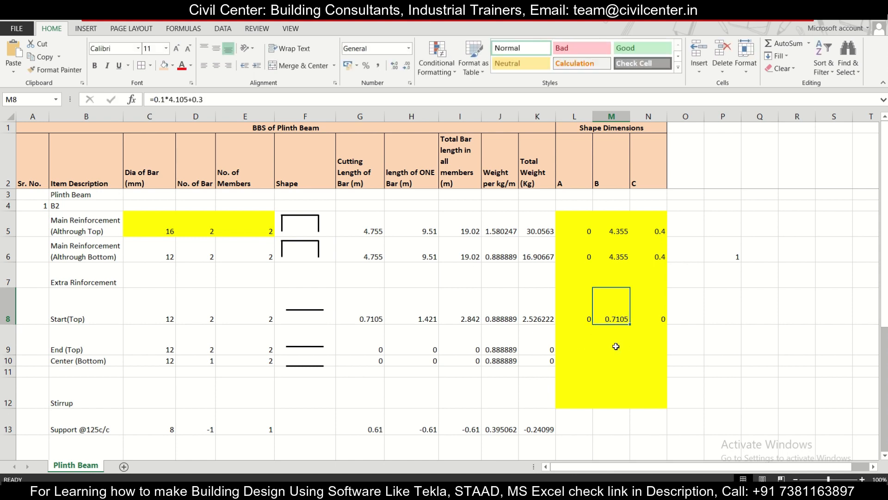
{"action": "left_click", "coordinate": [616, 346]}
{"action": "double_click", "coordinate": [616, 346]}
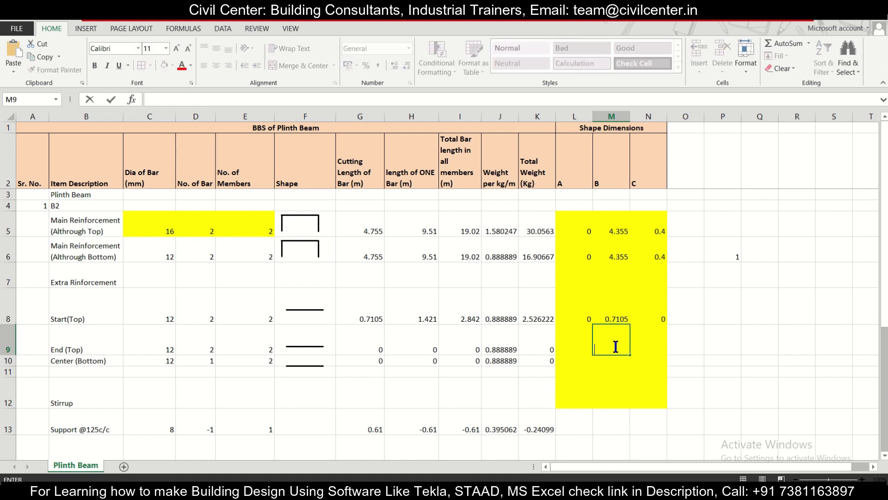
{"action": "type", "text": "0.1*4.105+0.3"}
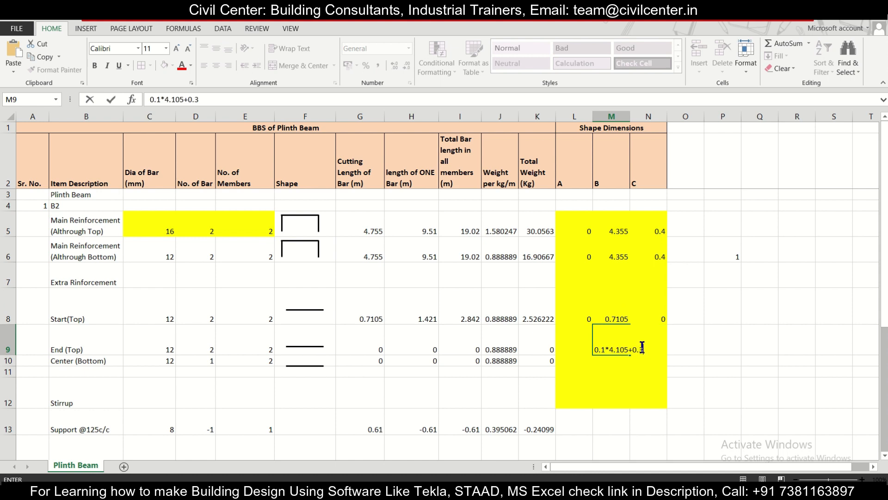
Step: Turn the End (Top) dimension B entry in M9 into the formula =0.3*4.105+0.3, consulting the beam layouts in the PDF
{"action": "left_click", "coordinate": [162, 99]}
{"action": "left_click", "coordinate": [150, 100]}
{"action": "key", "text": "alt+Tab"}
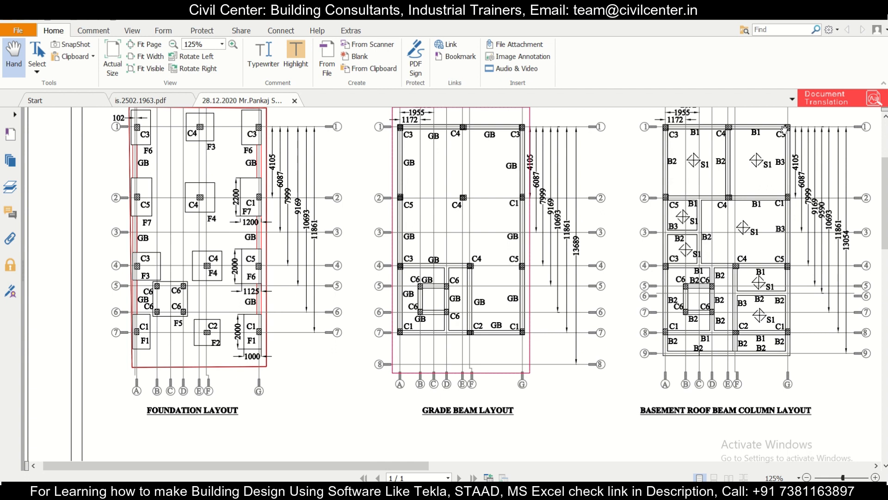
{"action": "mouse_move", "coordinate": [407, 20]}
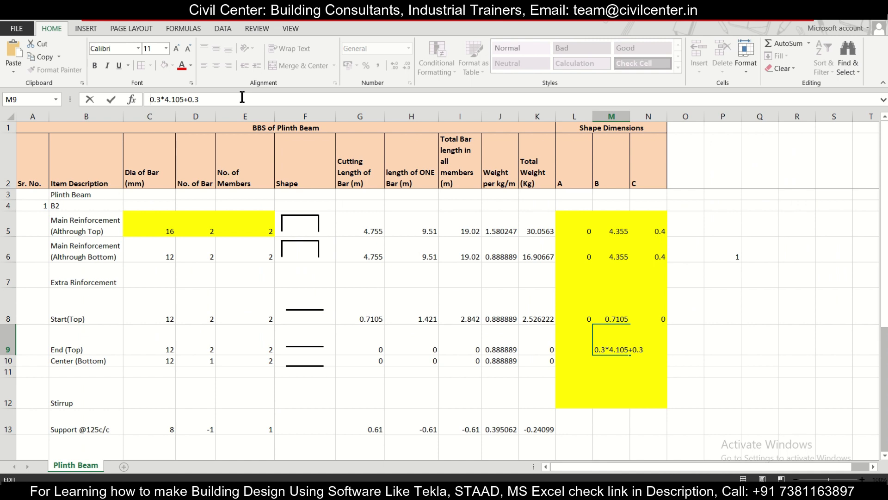
{"action": "type", "text": "="}
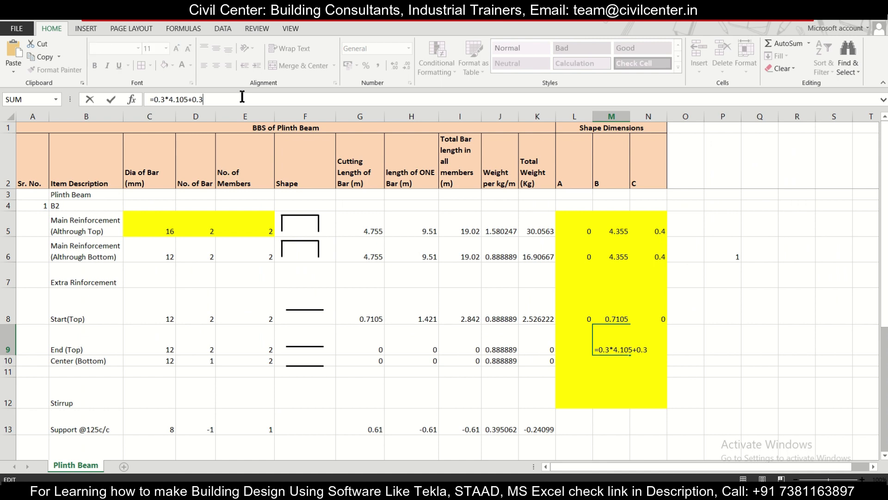
{"action": "key", "text": "ctrl+Return"}
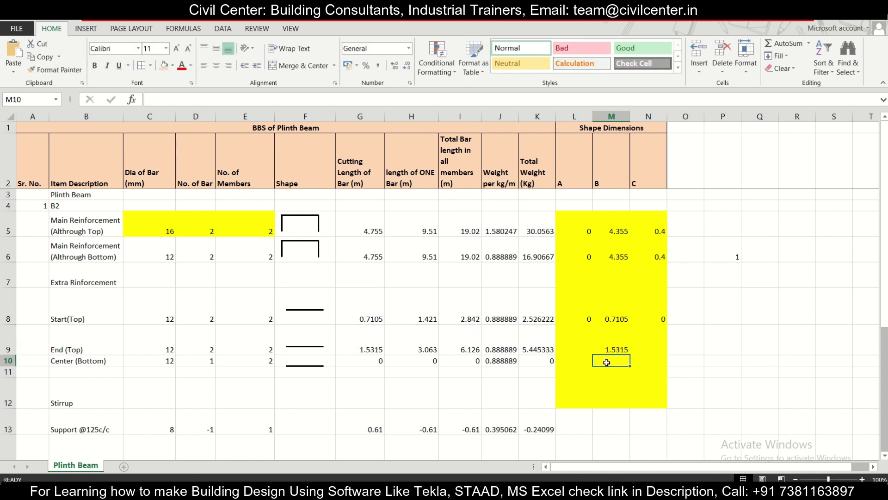
Step: Enter 0 for shape dimensions A and C of the End (Top) bar in L9 and N9
{"action": "left_click", "coordinate": [587, 346]}
{"action": "type", "text": "0"}
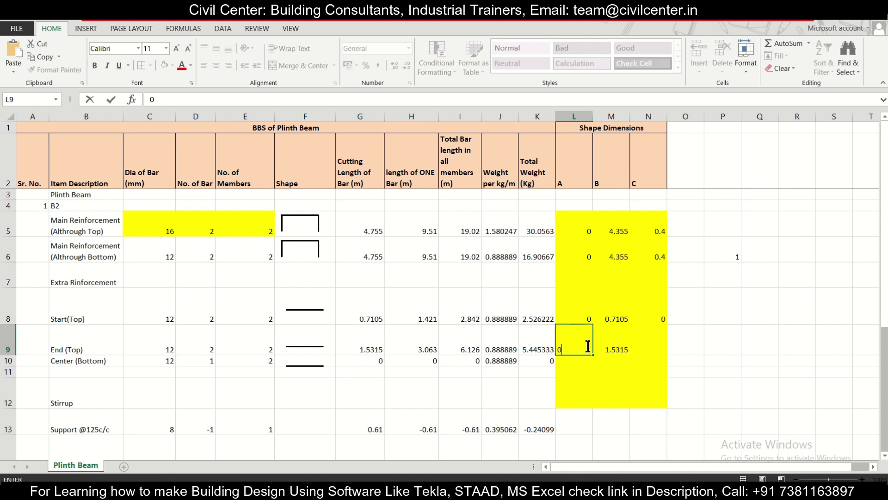
{"action": "left_click", "coordinate": [641, 339]}
{"action": "type", "text": "0"}
{"action": "left_click", "coordinate": [759, 340]}
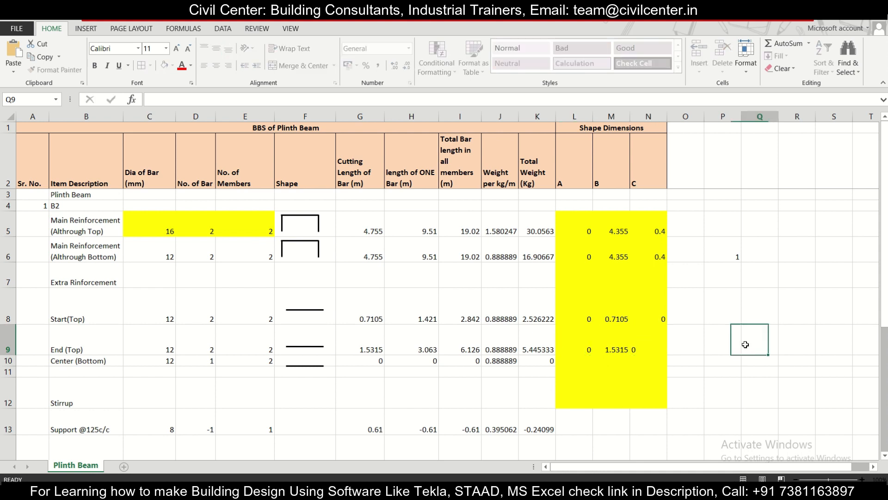
Step: Review the End (Top) row's number of bars, cutting length, bar length and total length formulas in row 9
{"action": "left_click", "coordinate": [421, 322]}
{"action": "left_click", "coordinate": [341, 331]}
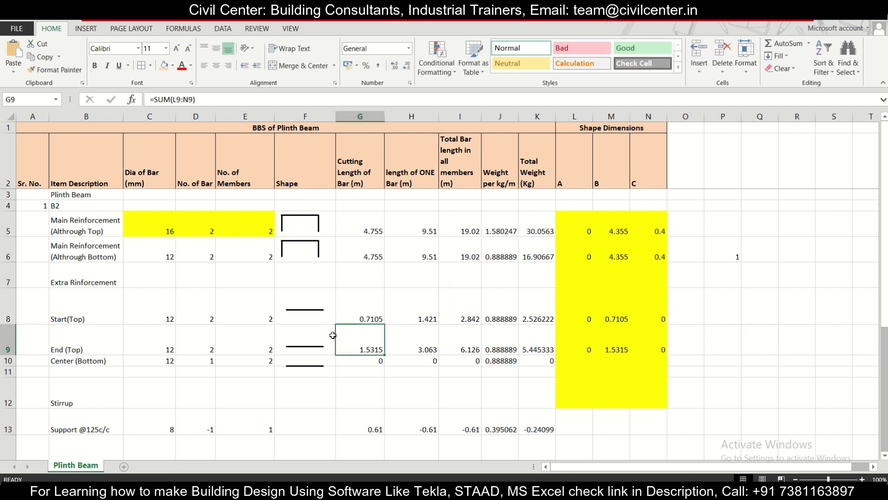
{"action": "left_click", "coordinate": [197, 332]}
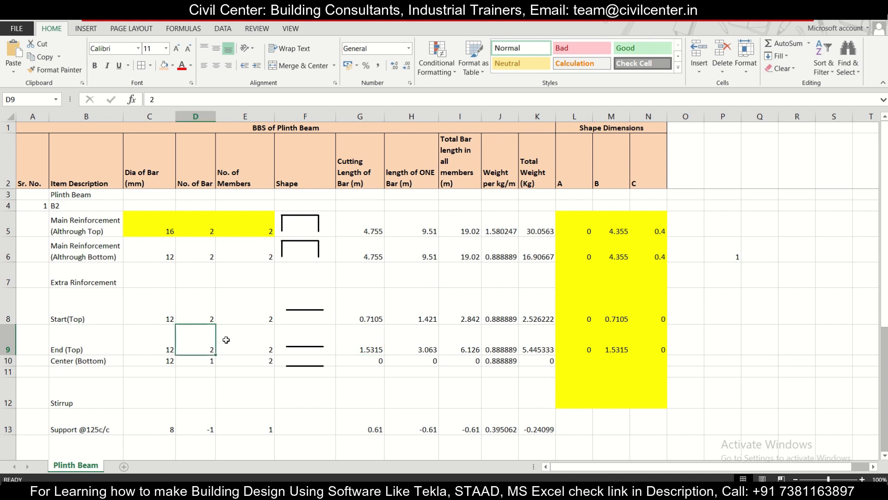
{"action": "left_click", "coordinate": [224, 340]}
{"action": "double_click", "coordinate": [372, 350]}
{"action": "left_click", "coordinate": [415, 343]}
{"action": "double_click", "coordinate": [415, 346]}
{"action": "key", "text": "Escape"}
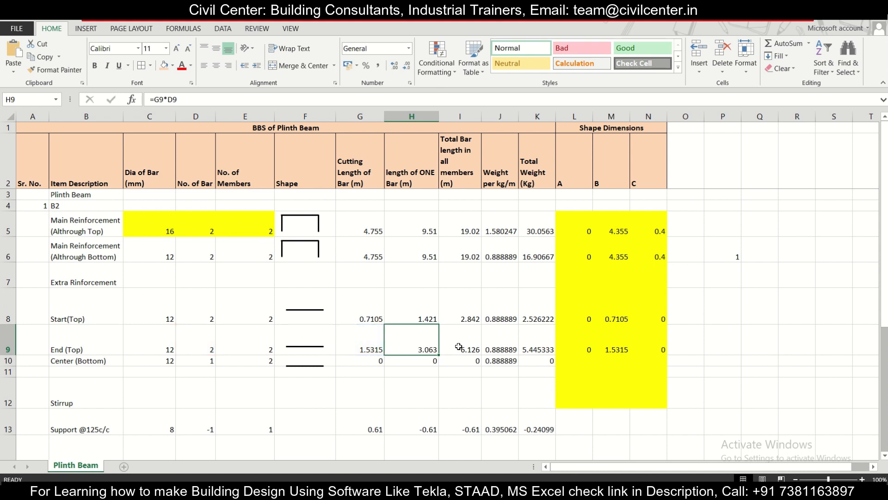
{"action": "left_click", "coordinate": [461, 347]}
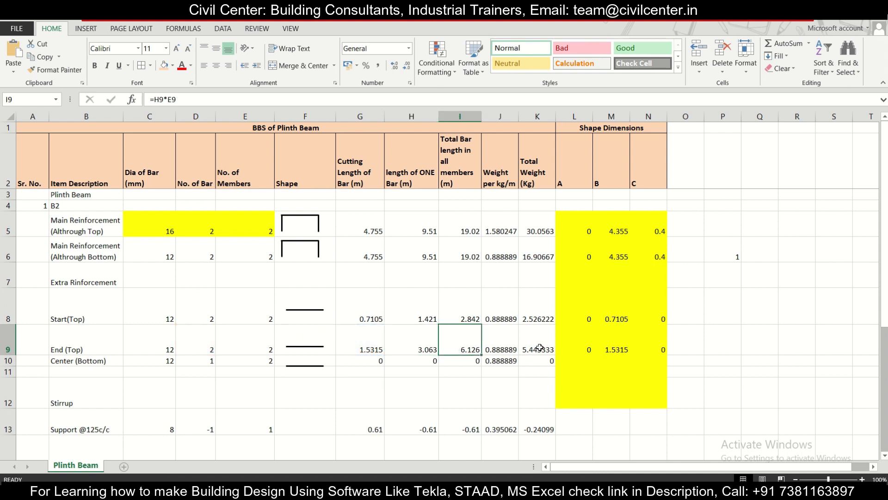
{"action": "left_click", "coordinate": [259, 350]}
{"action": "left_click", "coordinate": [192, 361]}
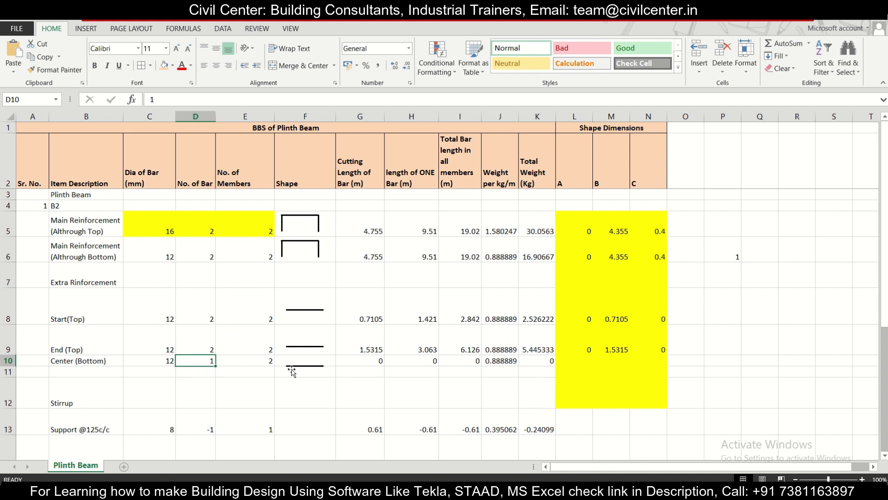
Step: Consult beam B1's longitudinal section in the PDF and calculate the centre bottom bar's span fraction in Excel cell P6 with =1-.25-.15
{"action": "left_click", "coordinate": [625, 362]}
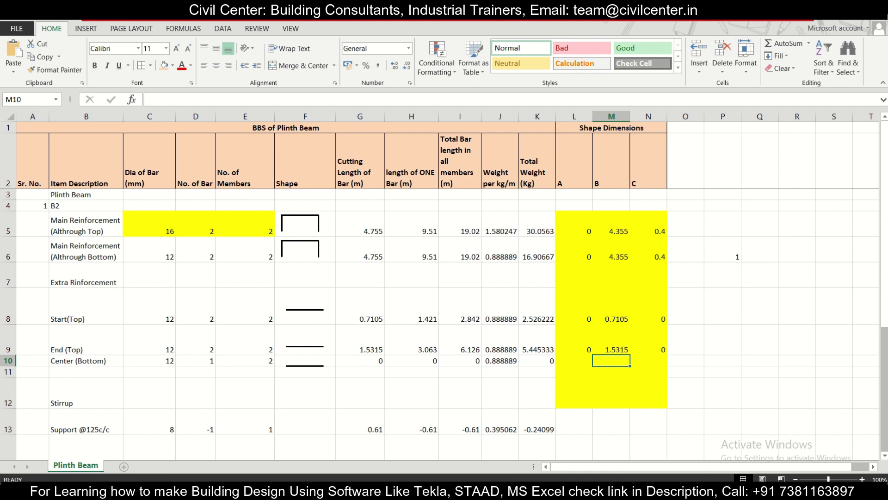
{"action": "left_click", "coordinate": [458, 490]}
{"action": "scroll", "coordinate": [343, 353], "scroll_direction": "down", "scroll_amount": 11}
{"action": "scroll", "coordinate": [344, 353], "scroll_direction": "up", "scroll_amount": 1}
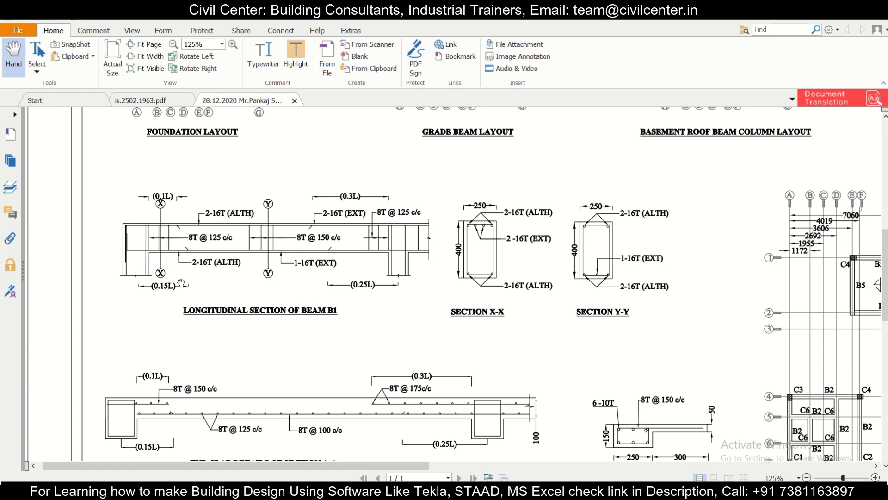
{"action": "key", "text": "alt+Tab"}
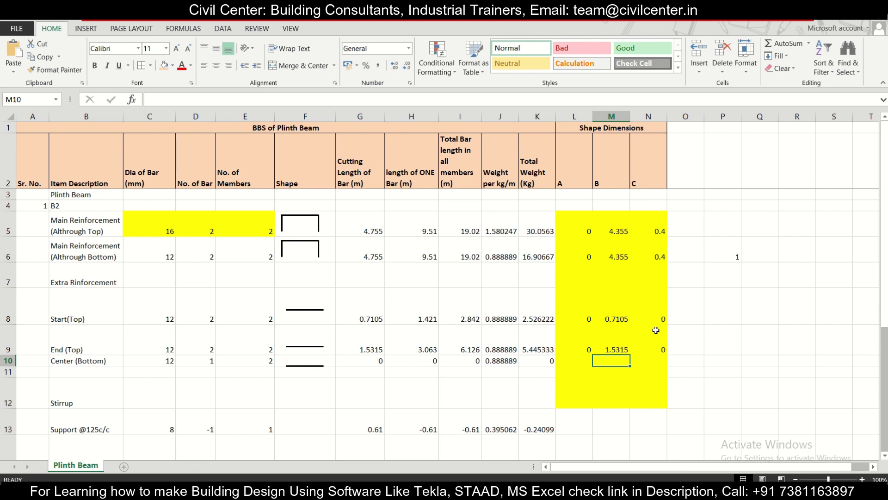
{"action": "left_click", "coordinate": [736, 252]}
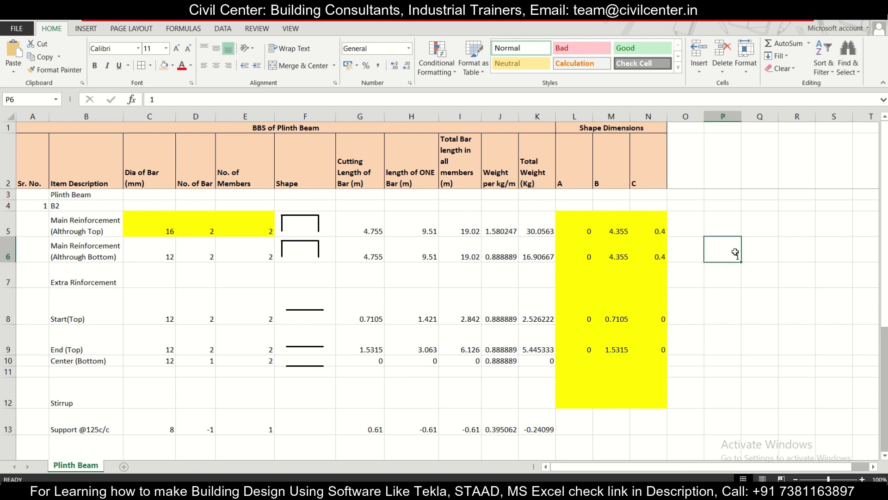
{"action": "type", "text": "=1-"}
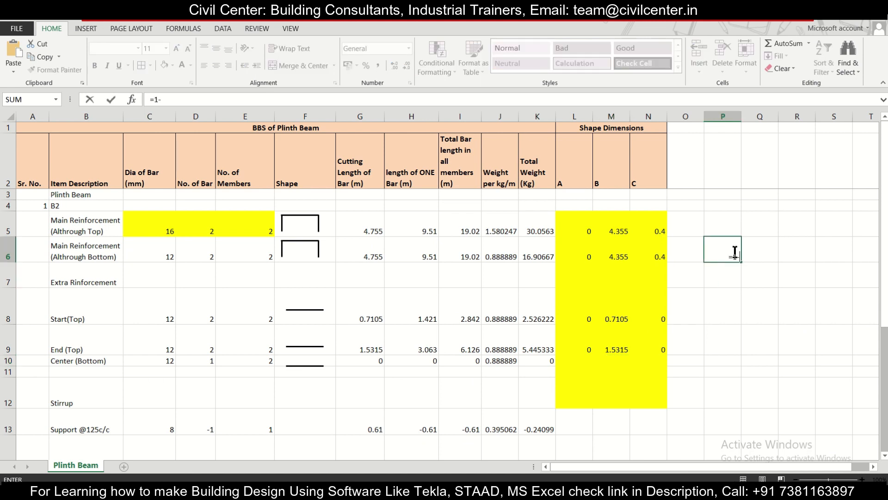
{"action": "type", "text": ".25-.15"}
{"action": "key", "text": "Return"}
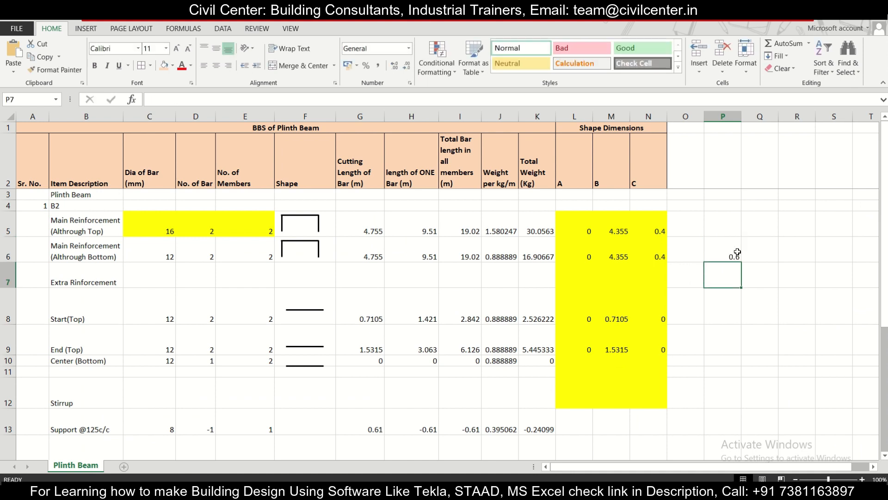
Step: Enter =0.6*4.105 as the Center (Bottom) dimension B in M10, consulting the beam spans on the PDF layouts
{"action": "left_click", "coordinate": [618, 350]}
{"action": "left_click", "coordinate": [610, 372]}
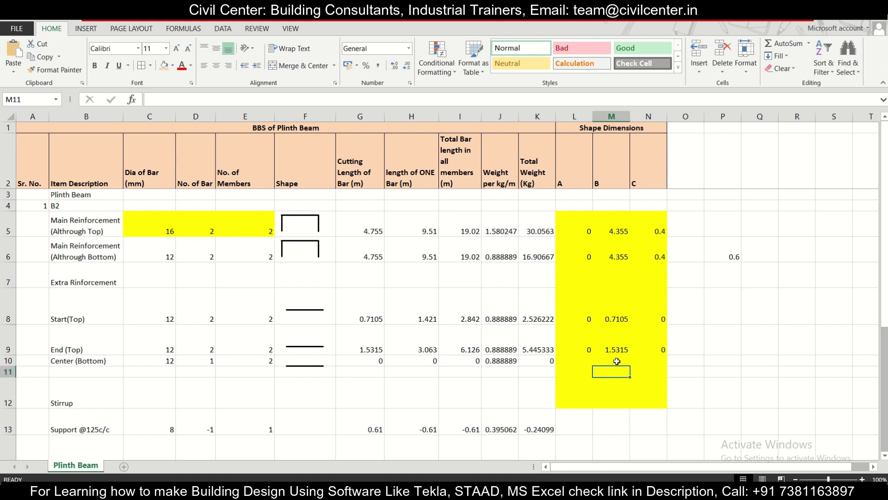
{"action": "left_click", "coordinate": [618, 358]}
{"action": "type", "text": "="}
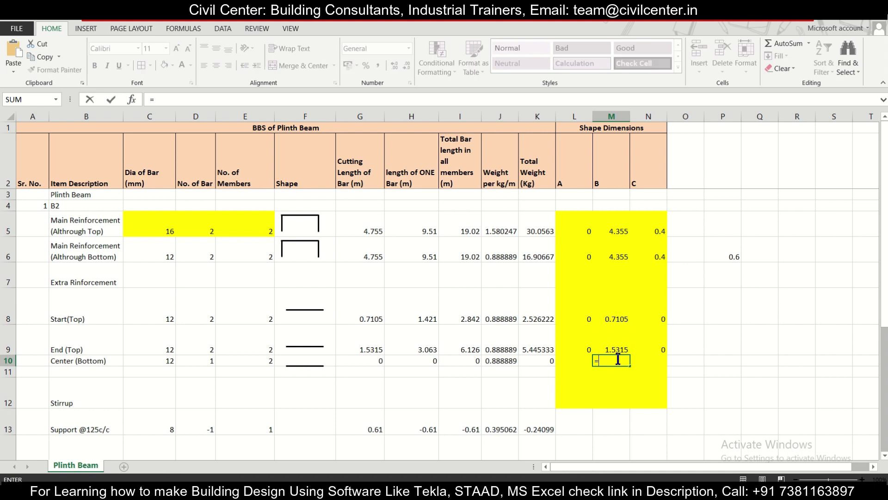
{"action": "type", "text": "0.6*"}
{"action": "key", "text": "alt+Tab"}
{"action": "left_click_drag", "start_coordinate": [411, 464], "coordinate": [704, 469]}
{"action": "scroll", "coordinate": [456, 284], "scroll_direction": "up", "scroll_amount": 8}
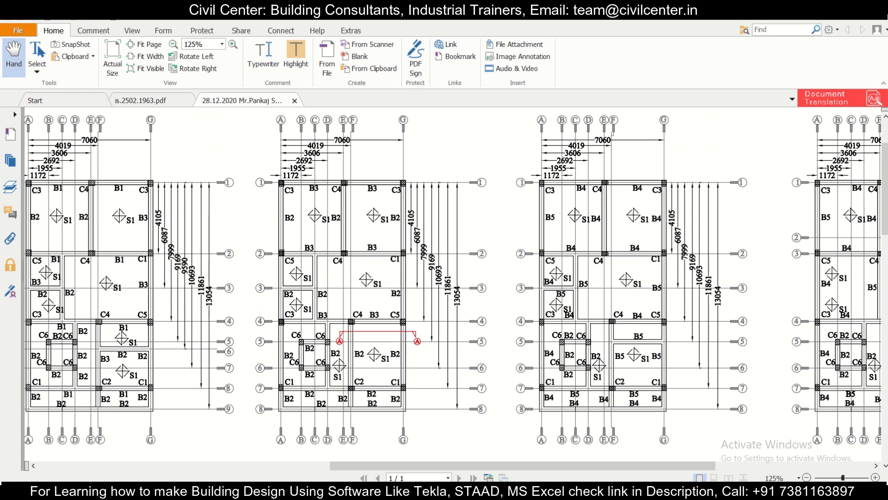
{"action": "key", "text": "alt+Tab"}
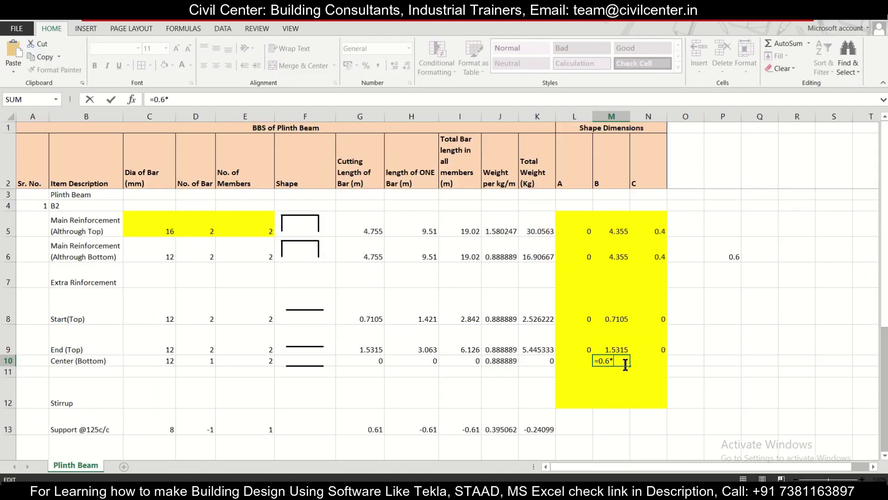
{"action": "type", "text": "4.105"}
{"action": "key", "text": "Return"}
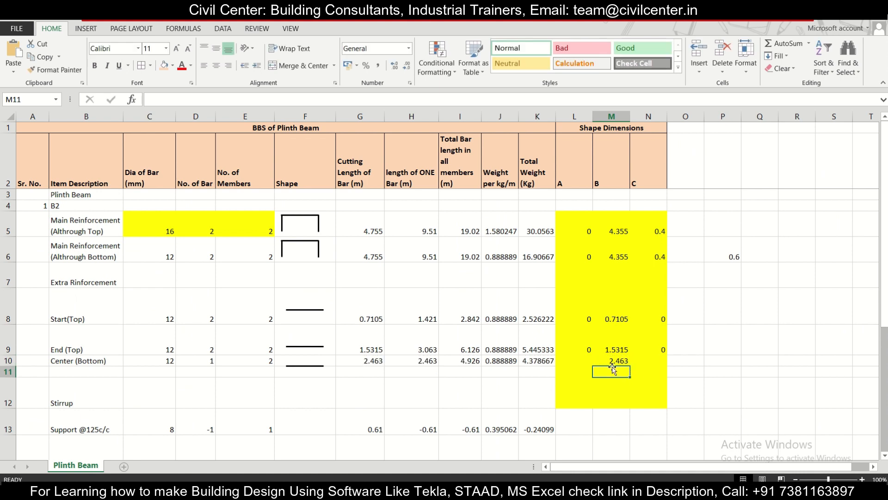
Step: Enter 0 for shape dimensions A and C of the Center (Bottom) bar in L10 and N10
{"action": "left_click", "coordinate": [586, 359]}
{"action": "type", "text": "0"}
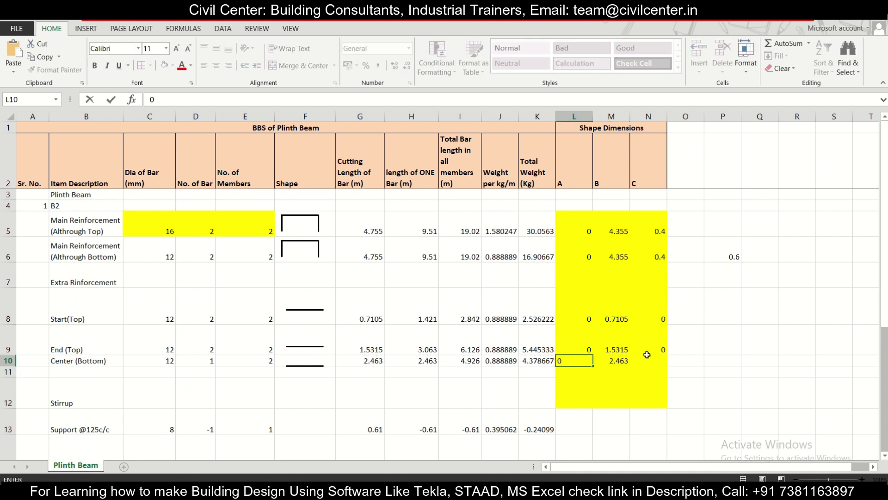
{"action": "key", "text": "Tab"}
{"action": "key", "text": "Tab"}
{"action": "type", "text": "0"}
{"action": "key", "text": "Return"}
Step: Review the completed extra reinforcement rows and the stirrup rows below them
{"action": "left_click", "coordinate": [412, 353]}
{"action": "left_click", "coordinate": [257, 363]}
{"action": "left_click", "coordinate": [173, 350]}
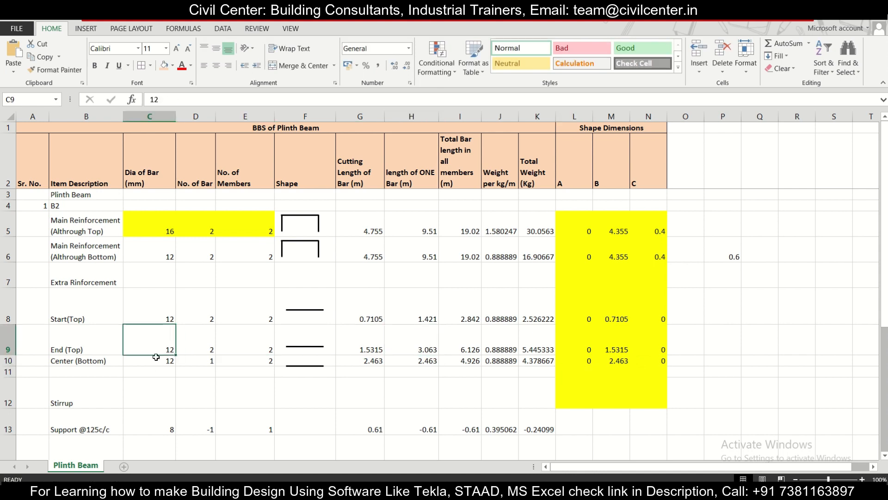
{"action": "left_click", "coordinate": [156, 356]}
{"action": "left_click", "coordinate": [225, 365]}
{"action": "left_click", "coordinate": [361, 372]}
{"action": "left_click", "coordinate": [500, 372]}
{"action": "left_click", "coordinate": [574, 371]}
{"action": "left_click", "coordinate": [647, 372]}
{"action": "scroll", "coordinate": [411, 347], "scroll_direction": "down", "scroll_amount": 1}
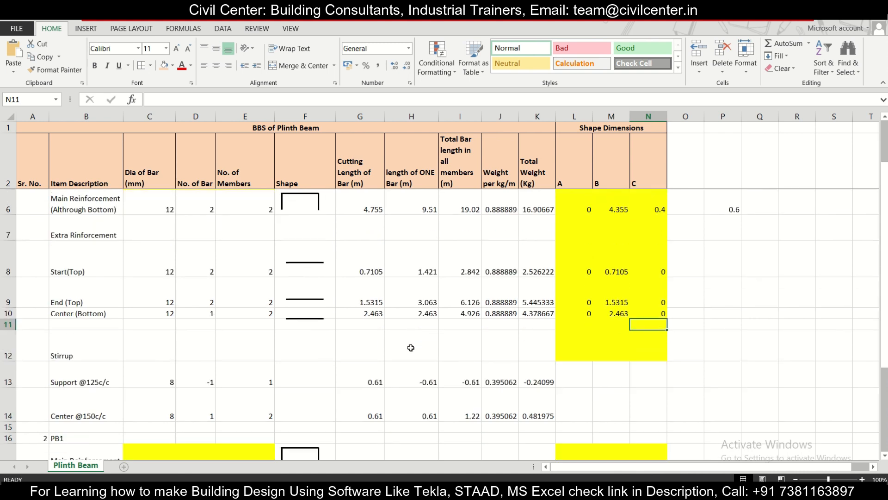
{"action": "left_click", "coordinate": [256, 342]}
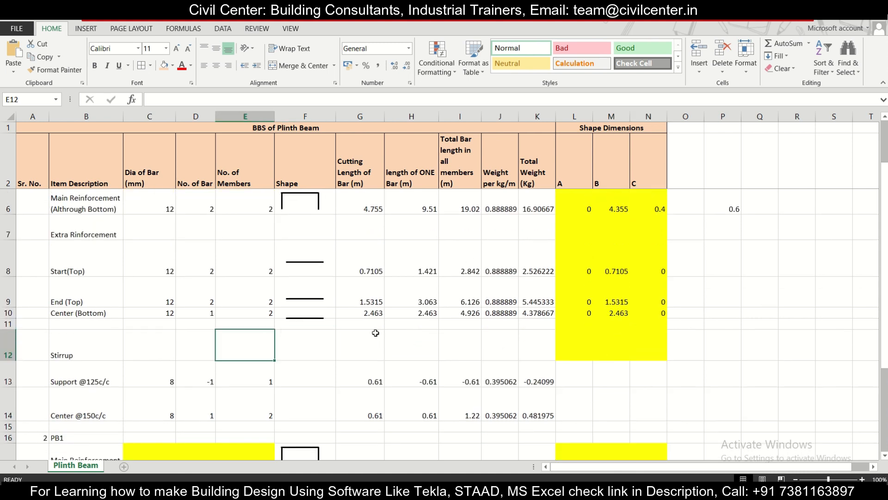
Step: Check beam B2's shear reinforcement in the PDF's roof beam schedule and its spans on the layouts, and return to Excel
{"action": "mouse_move", "coordinate": [470, 491]}
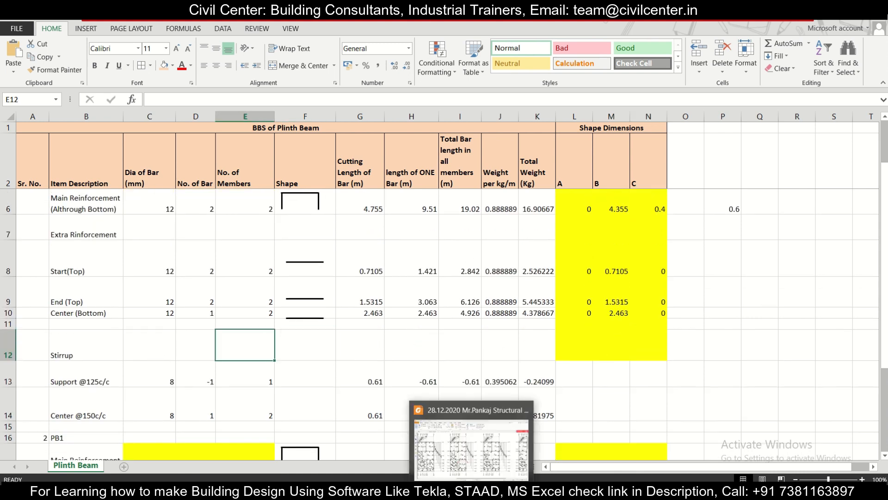
{"action": "left_click", "coordinate": [471, 444]}
{"action": "scroll", "coordinate": [474, 375], "scroll_direction": "down", "scroll_amount": 12}
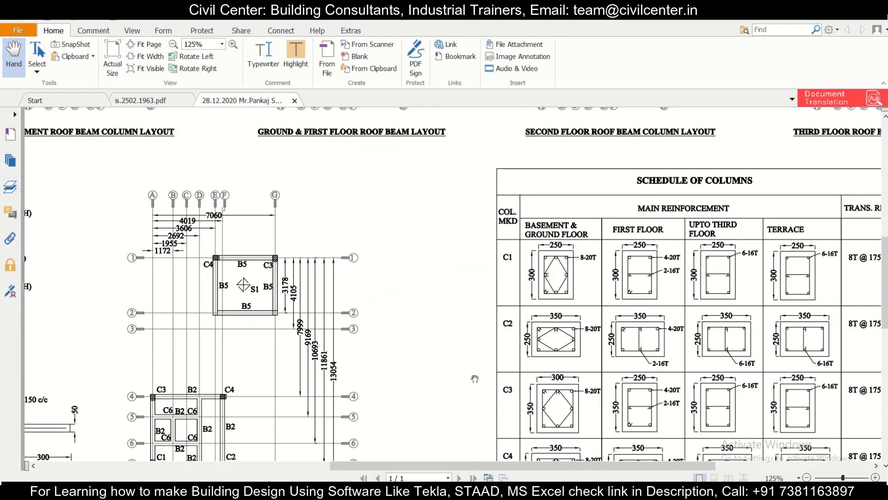
{"action": "scroll", "coordinate": [474, 379], "scroll_direction": "down", "scroll_amount": 5}
{"action": "scroll", "coordinate": [504, 416], "scroll_direction": "up", "scroll_amount": 1}
{"action": "left_click_drag", "start_coordinate": [527, 465], "coordinate": [630, 475]}
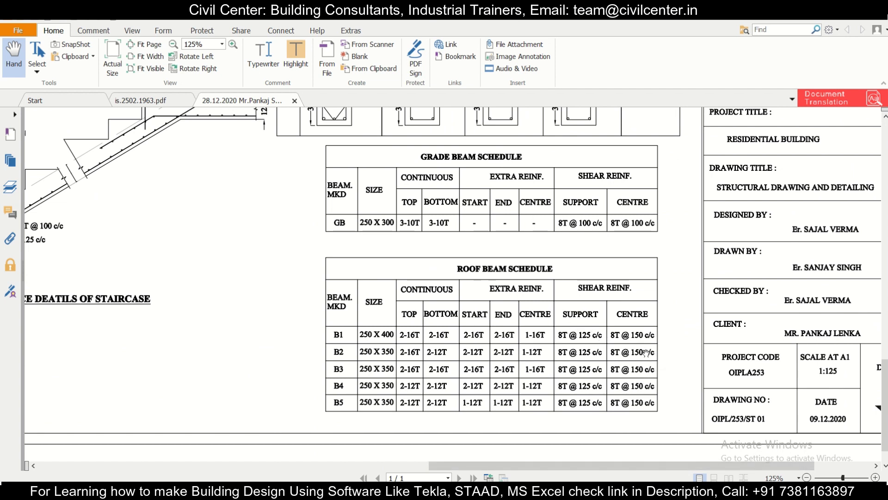
{"action": "scroll", "coordinate": [659, 360], "scroll_direction": "up", "scroll_amount": 15}
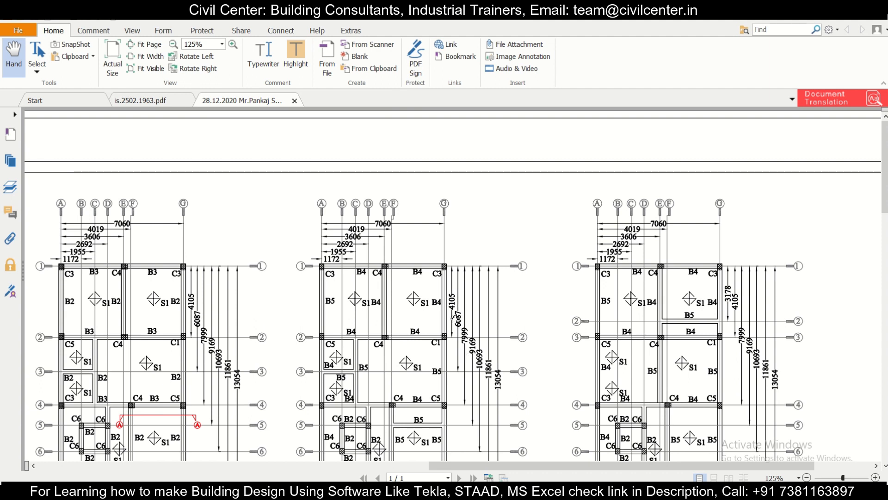
{"action": "left_click", "coordinate": [532, 490]}
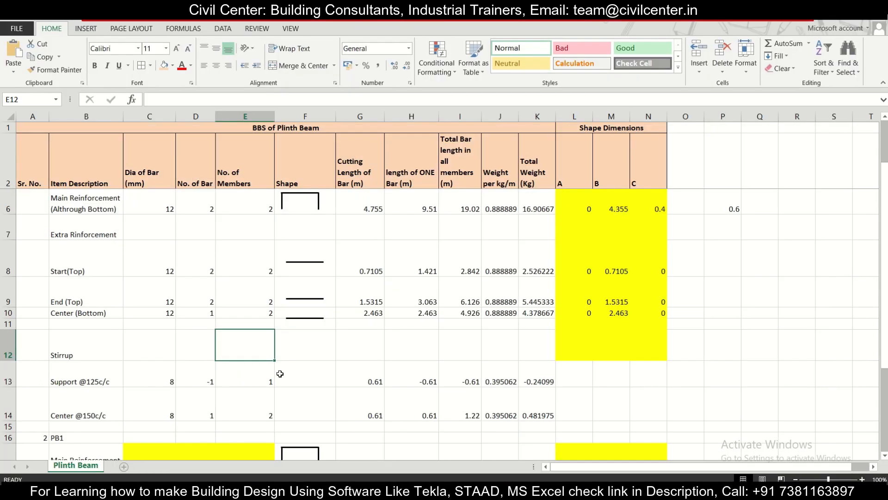
{"action": "left_click", "coordinate": [189, 372]}
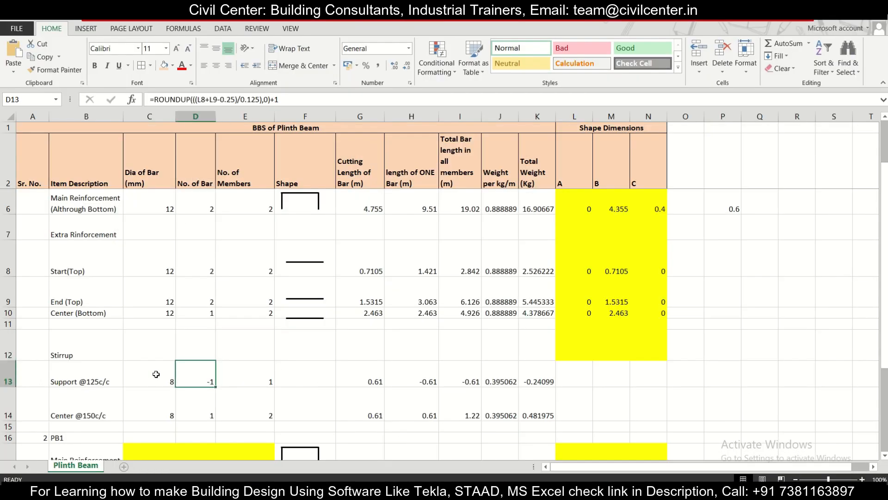
{"action": "left_click", "coordinate": [156, 374]}
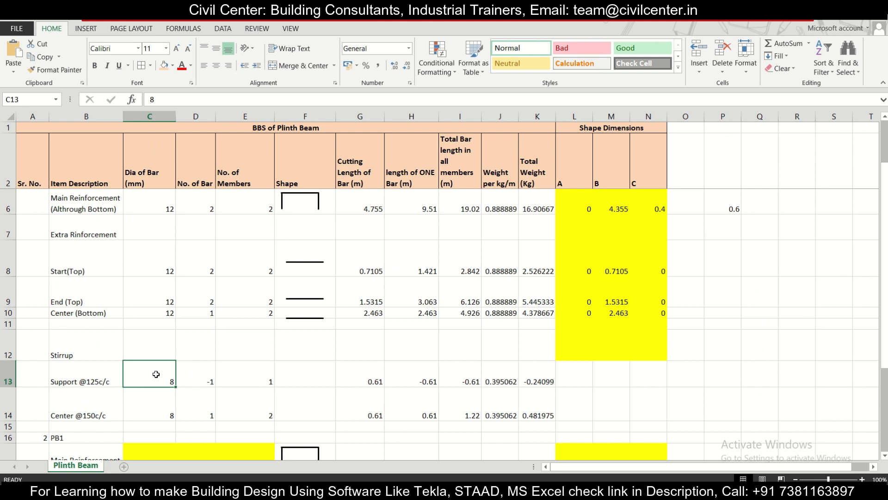
{"action": "left_click", "coordinate": [206, 381]}
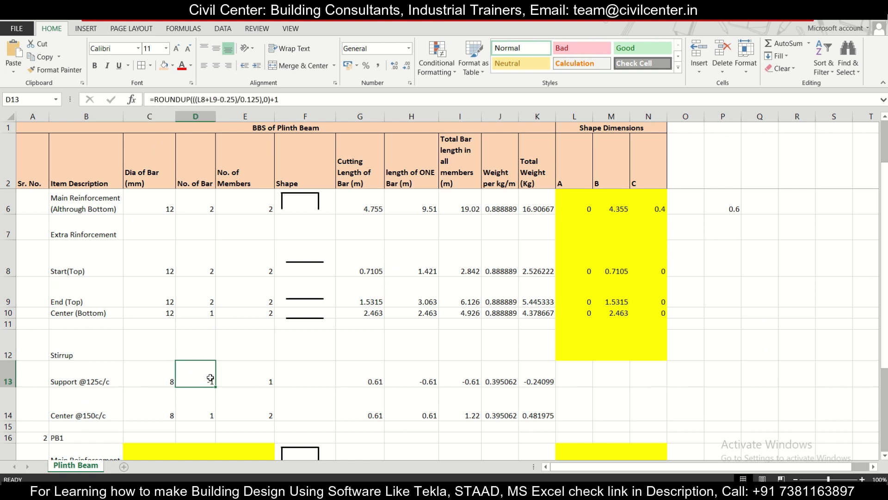
{"action": "type", "text": "="}
{"action": "left_click", "coordinate": [199, 209]}
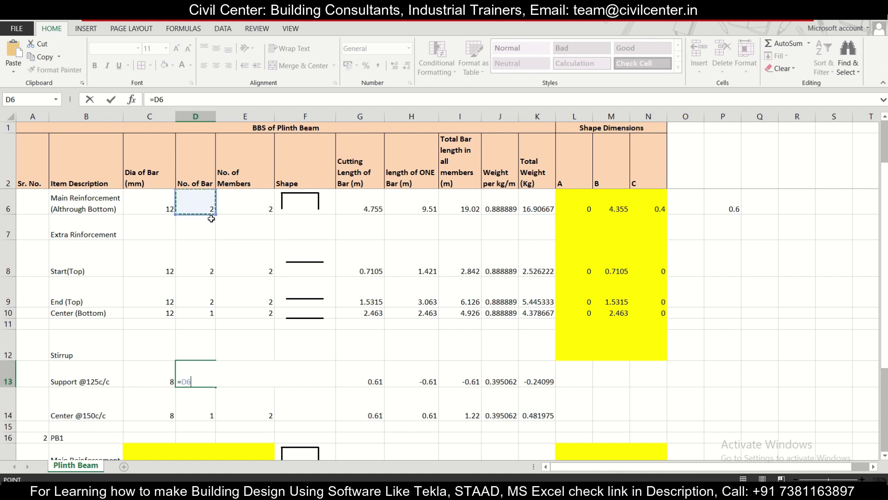
{"action": "key", "text": "Return"}
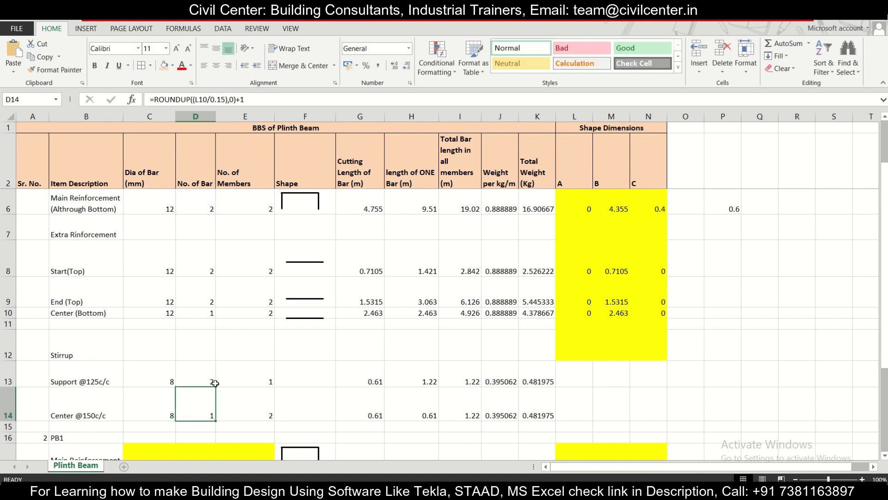
{"action": "type", "text": "="}
{"action": "left_click", "coordinate": [196, 194]}
{"action": "key", "text": "Return"}
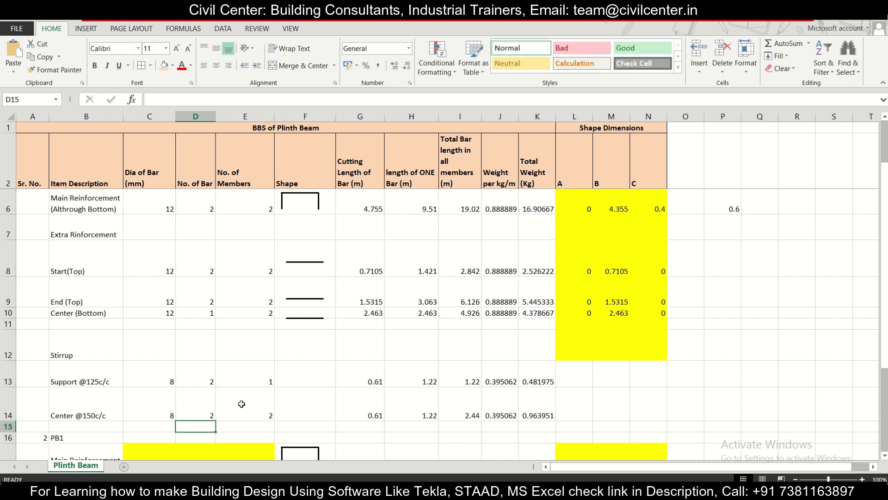
Step: Begin a new bar count formula in D13 with 4.105-0.25, consulting the beam span on the PDF layouts
{"action": "left_click", "coordinate": [210, 371]}
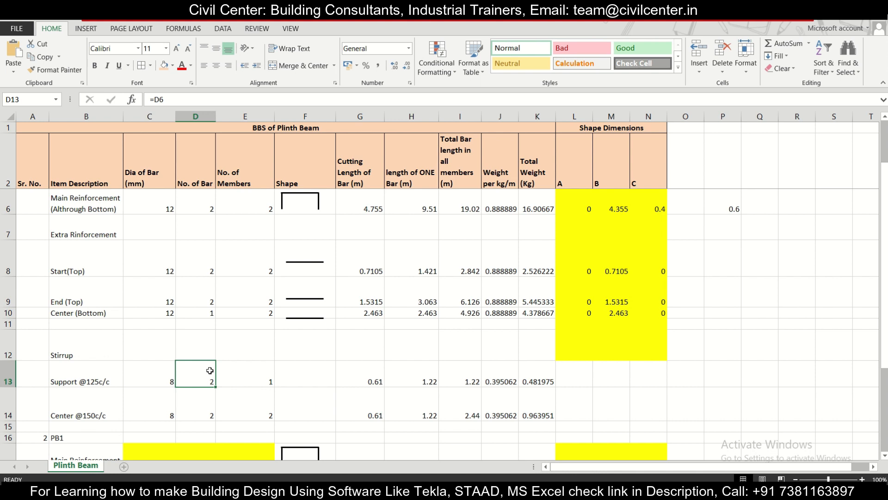
{"action": "left_click", "coordinate": [222, 382]}
{"action": "left_click", "coordinate": [204, 383]}
{"action": "type", "text": "="}
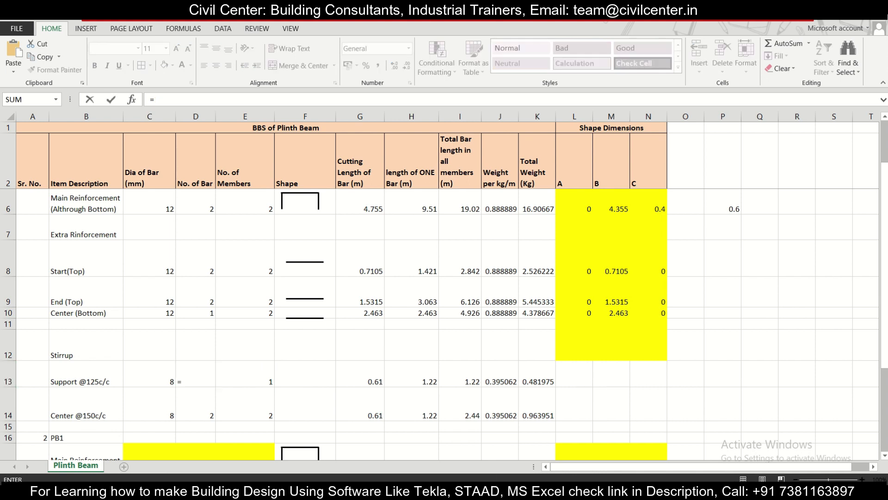
{"action": "key", "text": "alt+Tab"}
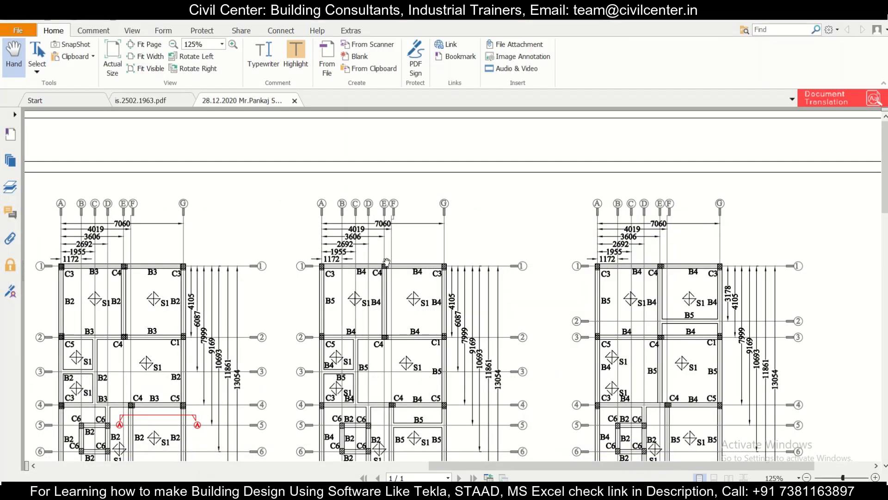
{"action": "key", "text": "alt+Tab"}
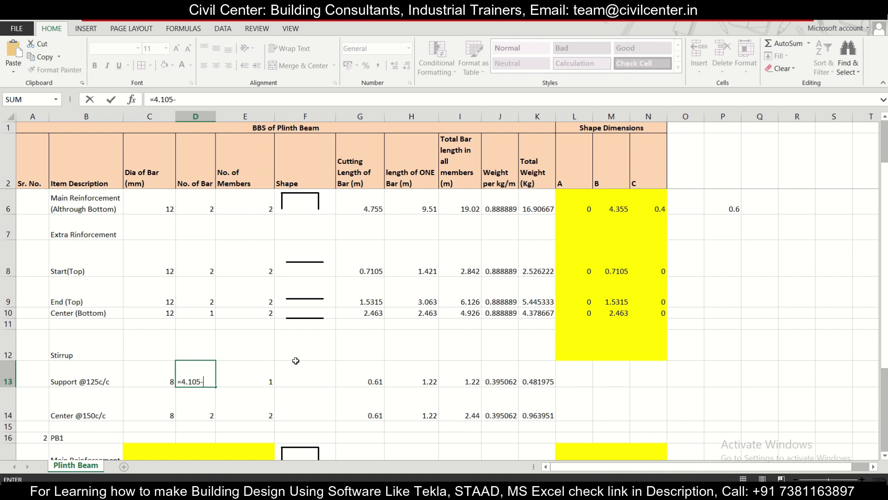
{"action": "type", "text": "5"}
{"action": "key", "text": "alt+Tab"}
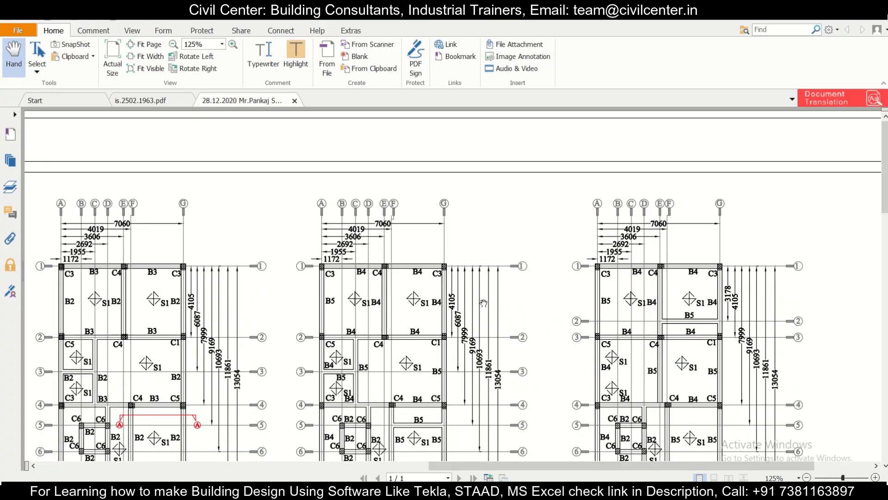
{"action": "key", "text": "alt+Tab"}
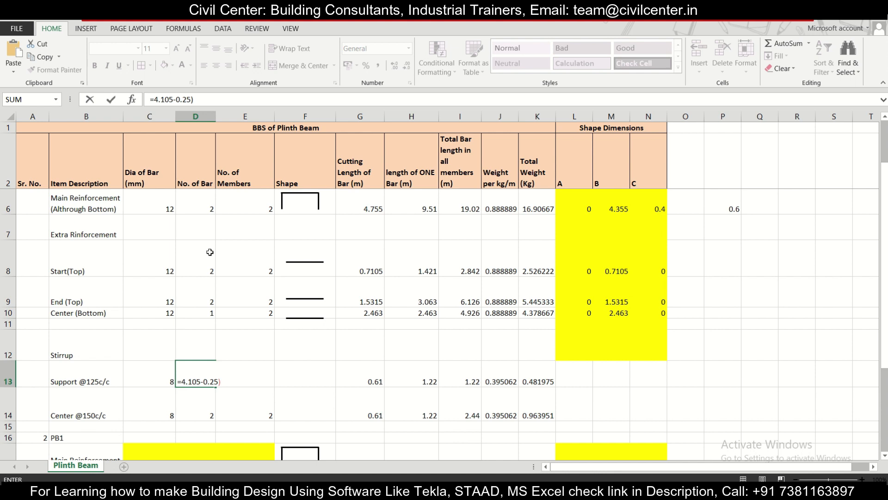
Step: Multiply the bracketed span difference in D13's formula by (2/4), with an extra opening parenthesis before it
{"action": "left_click", "coordinate": [154, 99]}
{"action": "type", "text": "("}
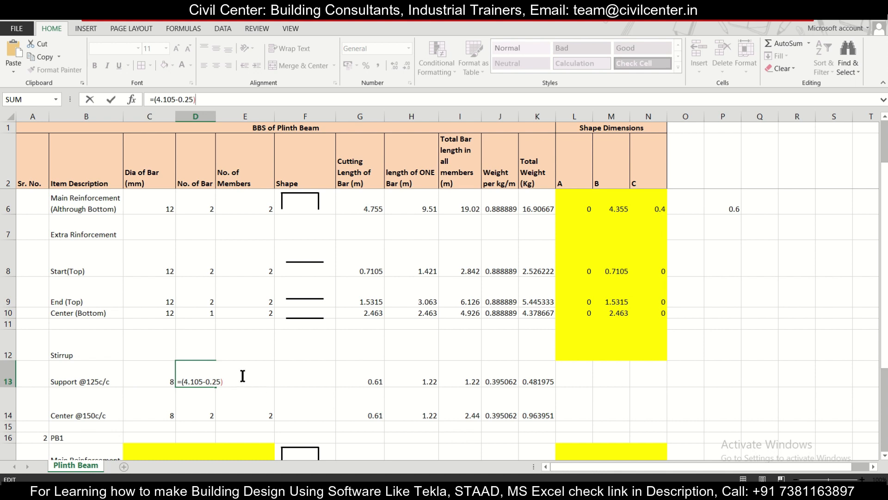
{"action": "left_click", "coordinate": [221, 97]}
{"action": "type", "text": "*(2/4)"}
{"action": "left_click", "coordinate": [155, 99]}
{"action": "type", "text": "("}
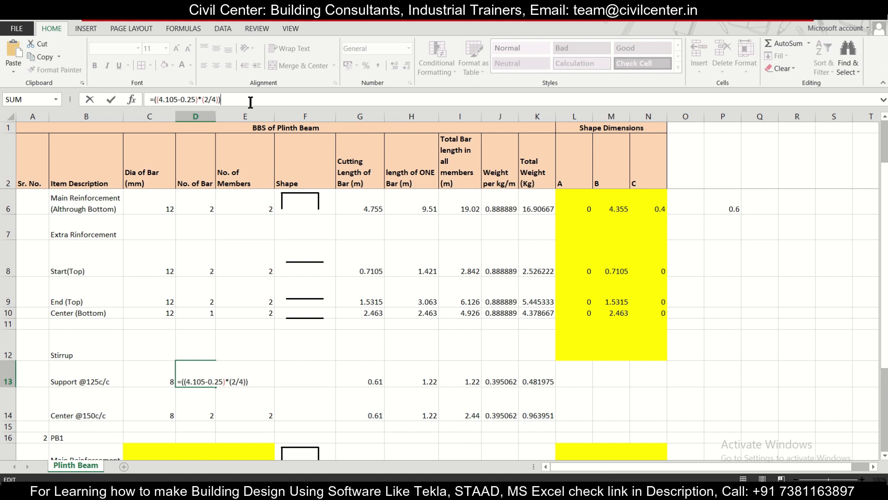
Step: Divide D13's expression by the 0.125 spacing, apply ROUNDUP with 0 digits, and try to enter the formula
{"action": "type", "text": ")/0.125"}
{"action": "left_click", "coordinate": [154, 99]}
{"action": "type", "text": "rOUND"}
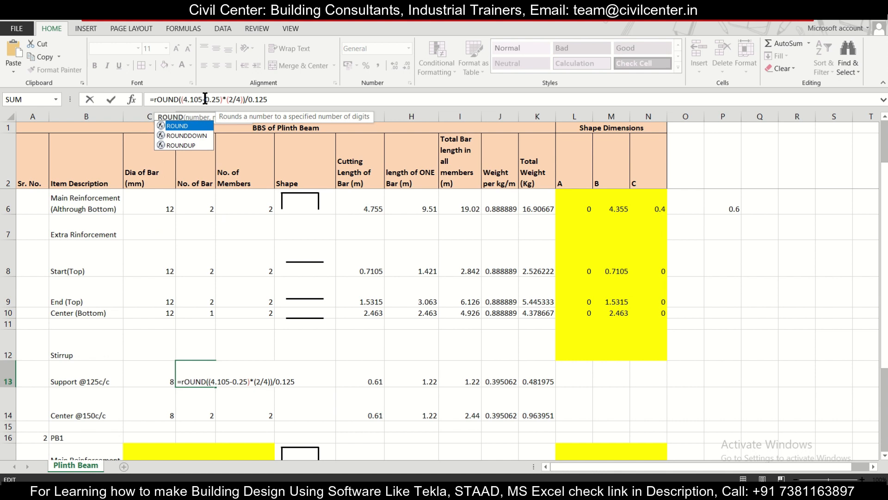
{"action": "double_click", "coordinate": [201, 145]}
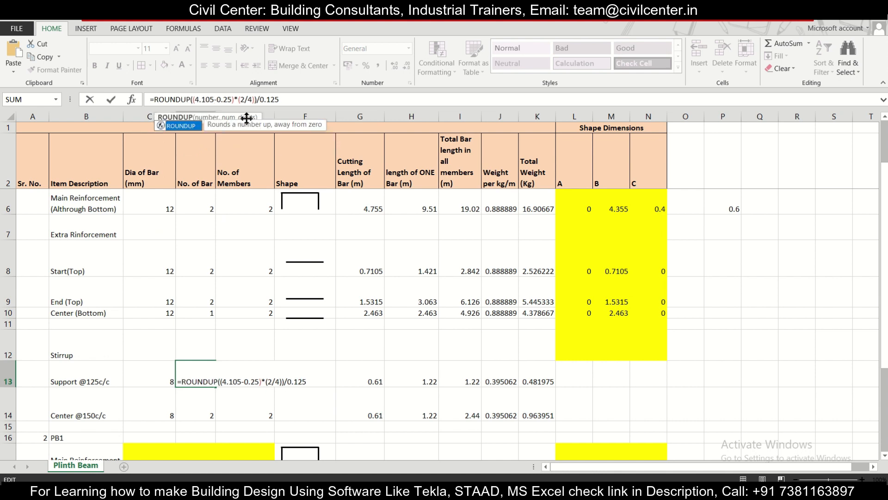
{"action": "left_click", "coordinate": [289, 100]}
{"action": "type", "text": ",0"}
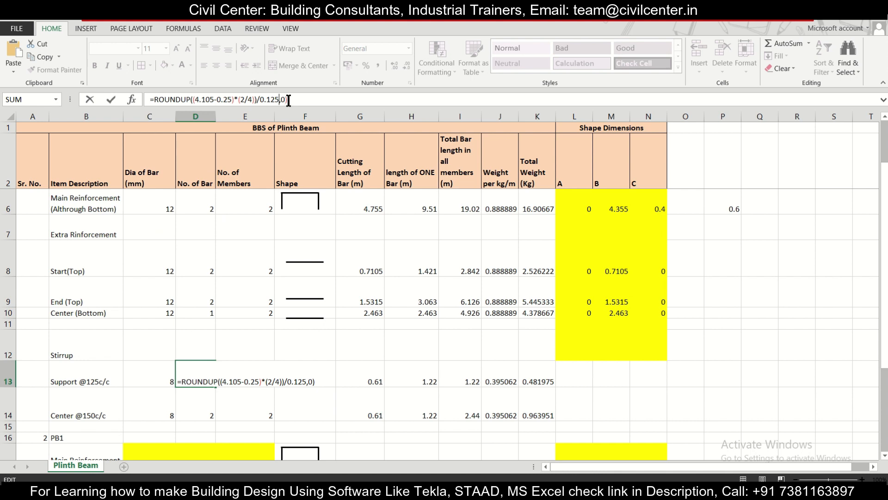
{"action": "type", "text": ")"}
{"action": "key", "text": "Return"}
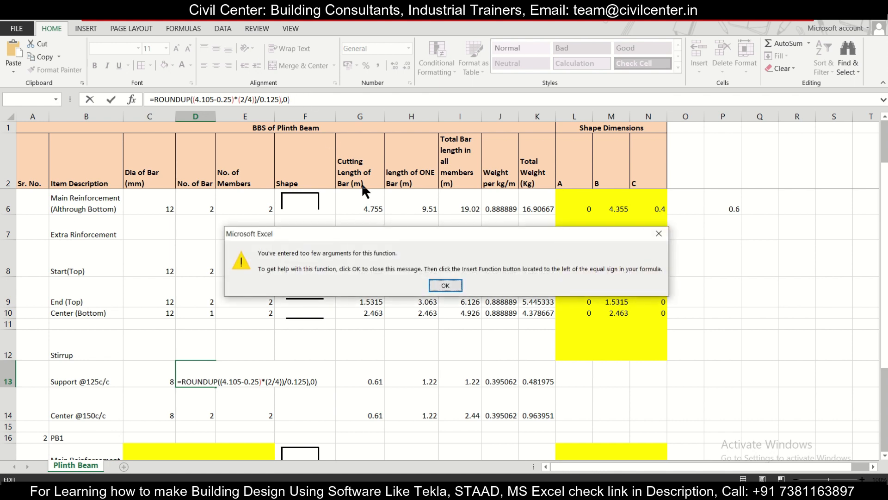
{"action": "left_click", "coordinate": [445, 285]}
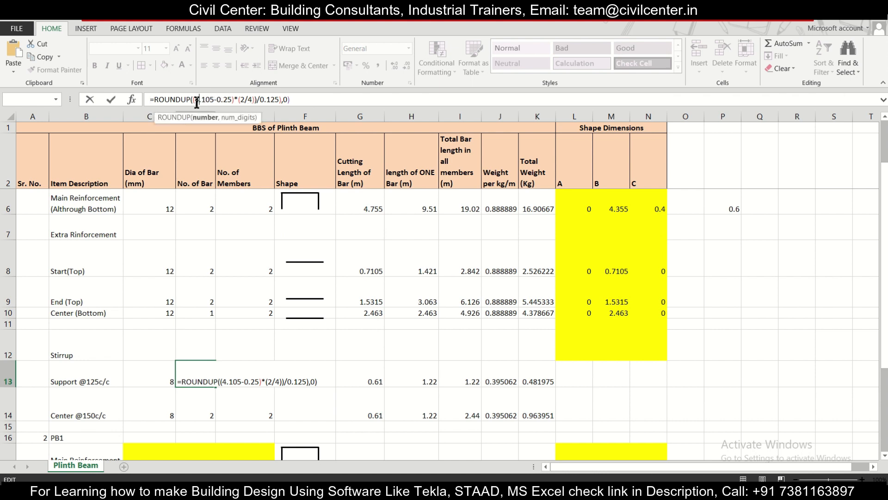
Step: Balance the parentheses in D13 and enter the formula as =ROUNDUP((((4.105-0.25)*(2/4))/0.125),0)
{"action": "left_click", "coordinate": [260, 100]}
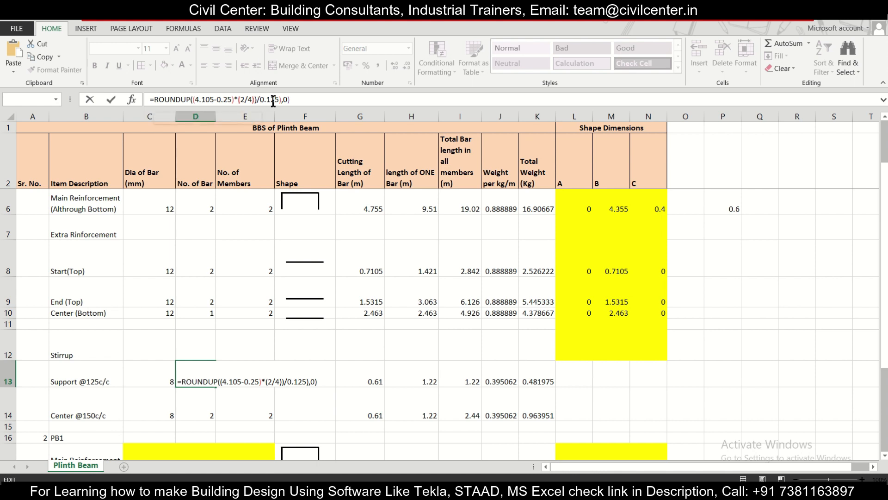
{"action": "left_click", "coordinate": [197, 100]}
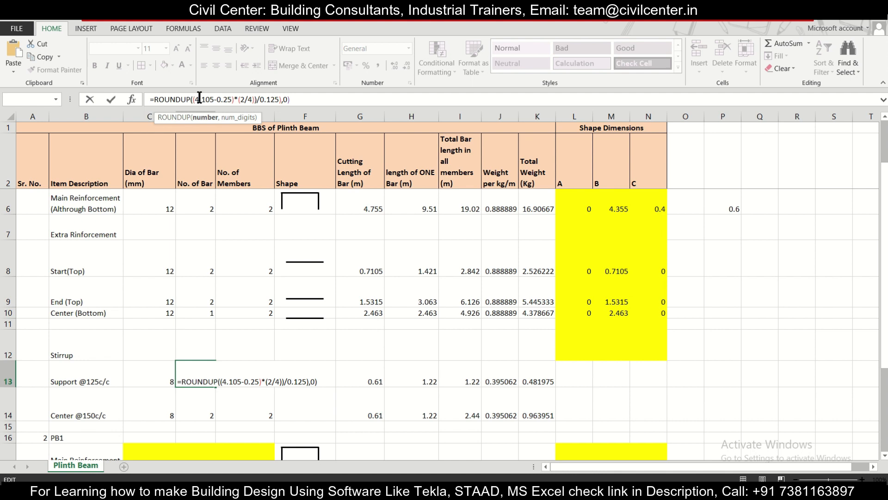
{"action": "type", "text": "("}
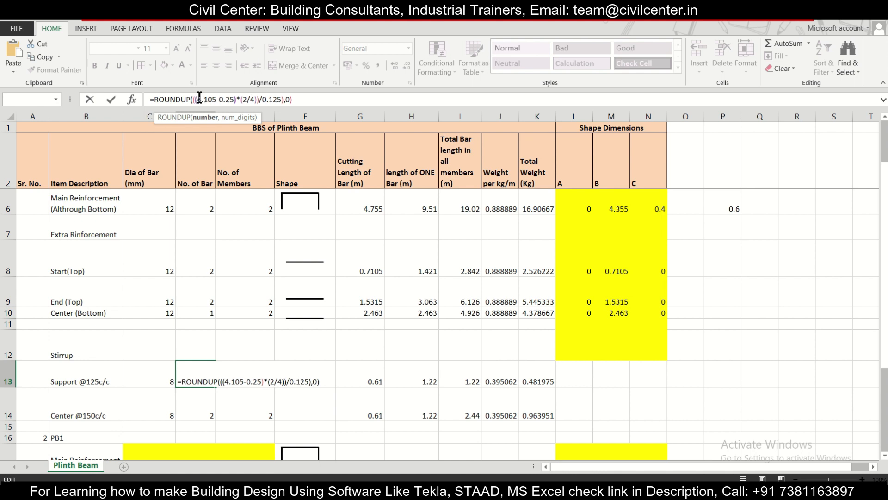
{"action": "left_click", "coordinate": [327, 102]}
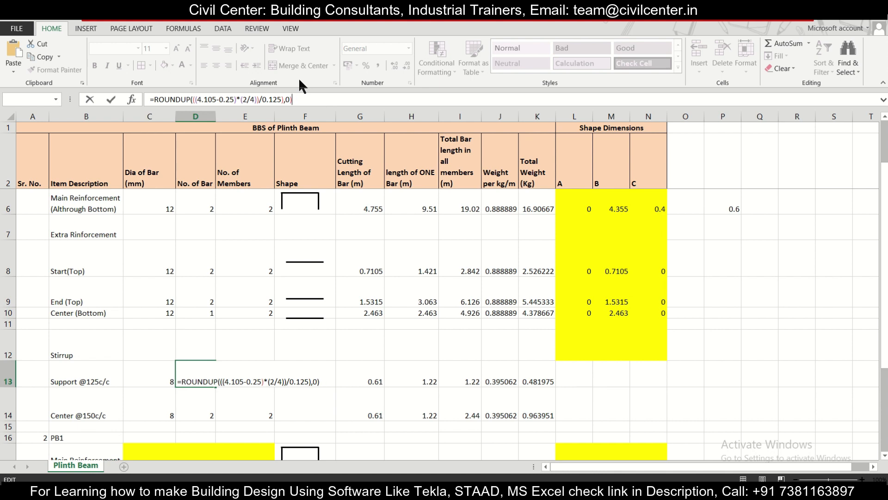
{"action": "key", "text": "Return"}
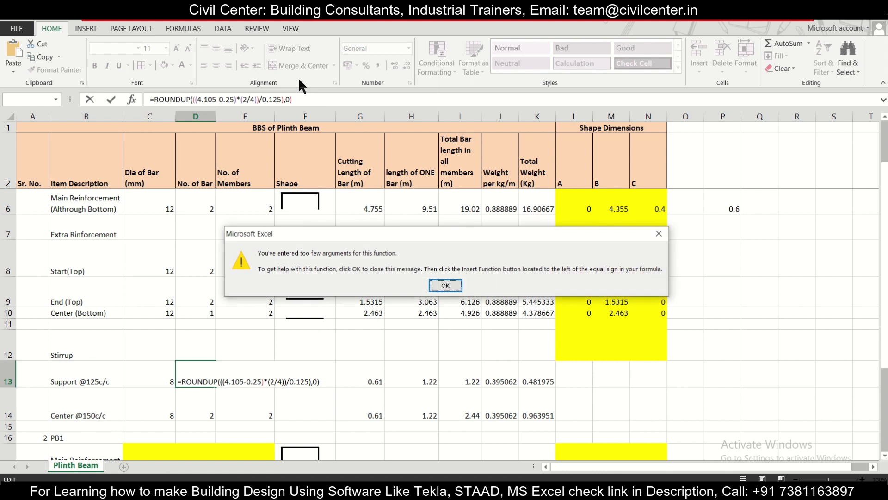
{"action": "key", "text": "Return"}
{"action": "left_click", "coordinate": [301, 98]}
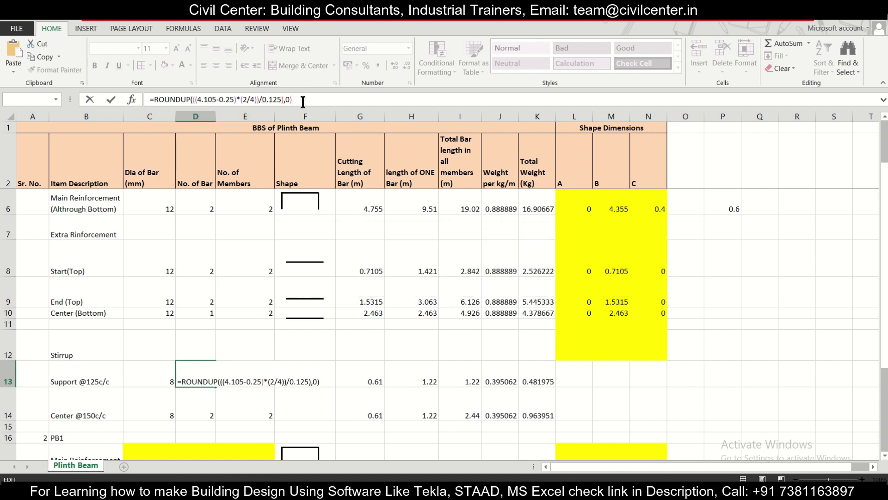
{"action": "left_click", "coordinate": [235, 100]}
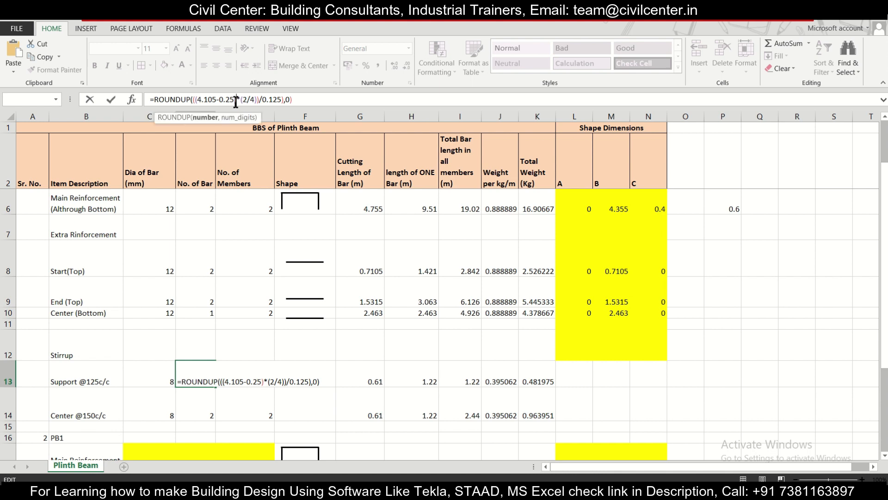
{"action": "left_click", "coordinate": [195, 100]}
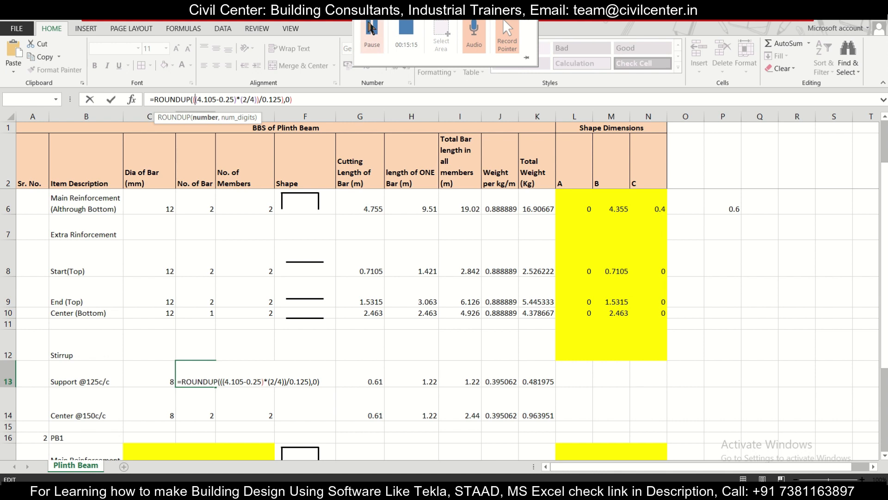
{"action": "type", "text": "("}
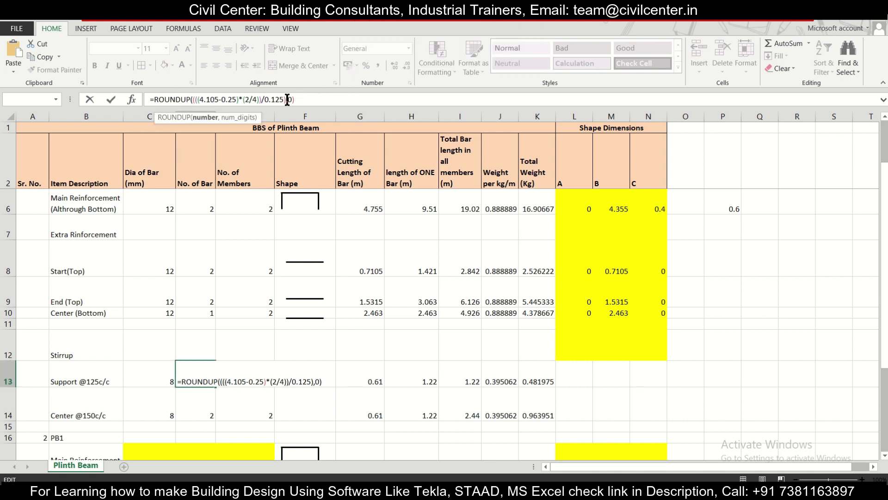
{"action": "left_click", "coordinate": [309, 99]}
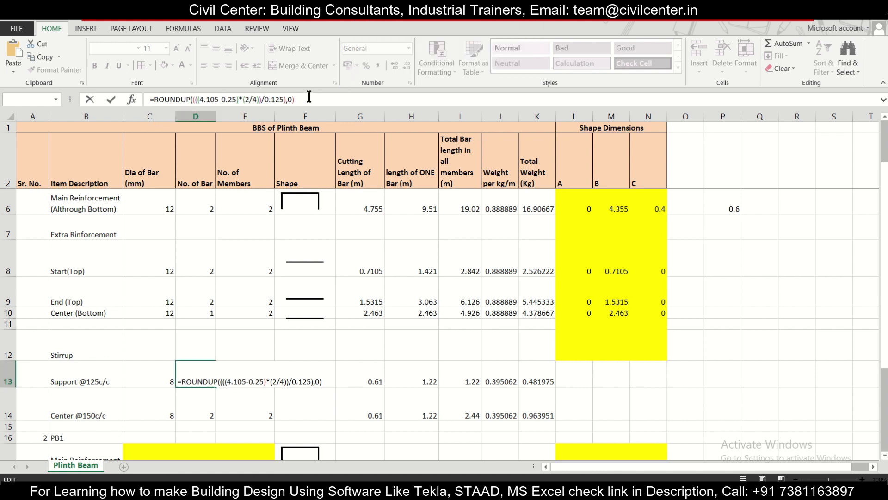
{"action": "key", "text": "ctrl+Return"}
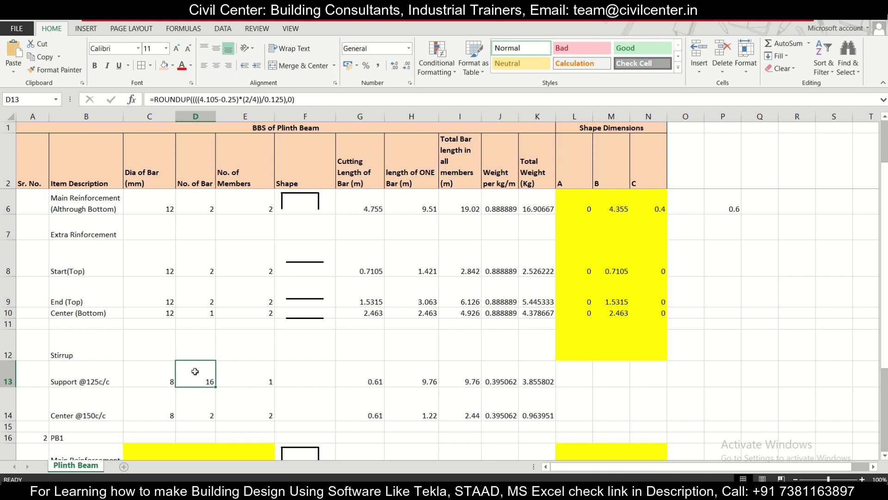
{"action": "left_click", "coordinate": [247, 380]}
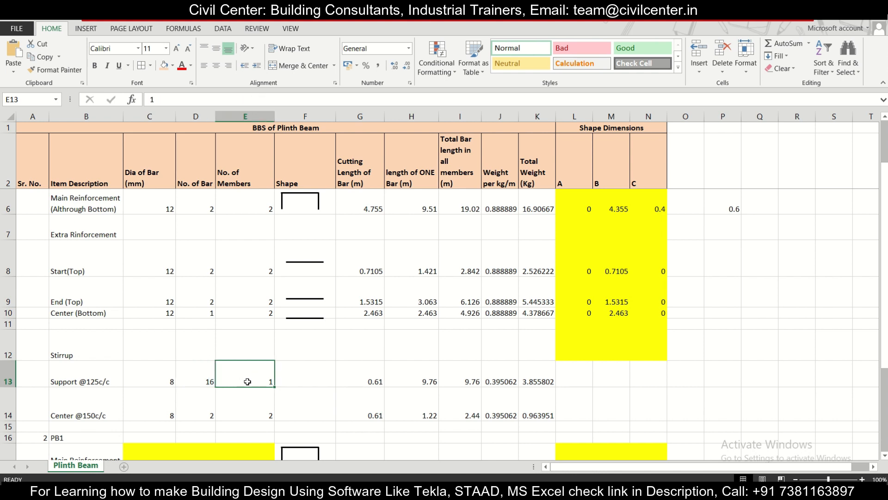
{"action": "type", "text": "="}
{"action": "left_click", "coordinate": [247, 197]}
{"action": "key", "text": "Return"}
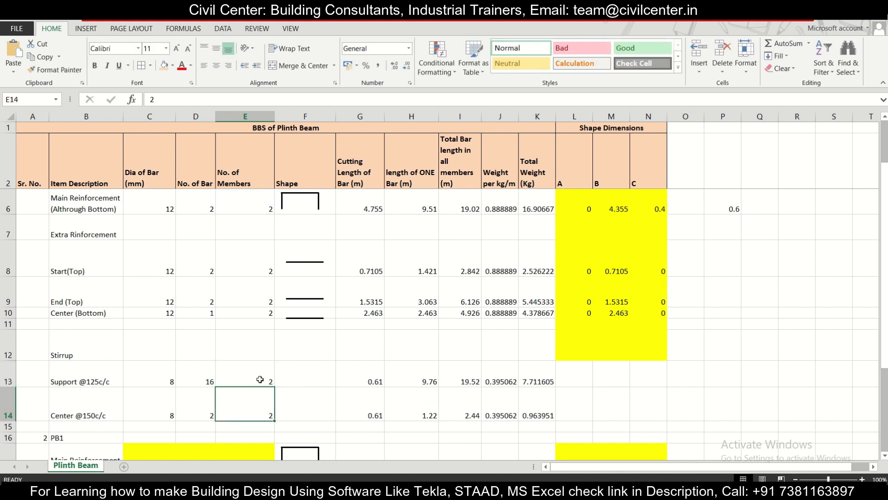
Step: Copy the ROUNDUP expression from D13's formula, without its equals sign
{"action": "left_click", "coordinate": [151, 377]}
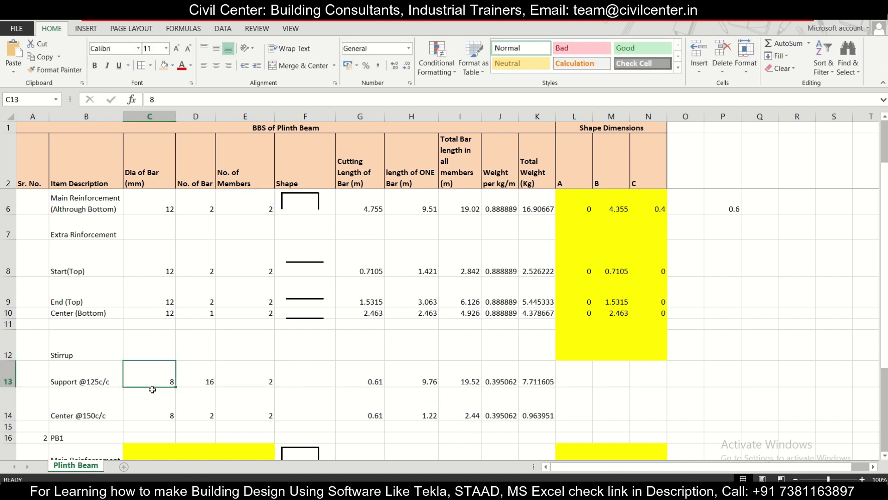
{"action": "left_click", "coordinate": [161, 403]}
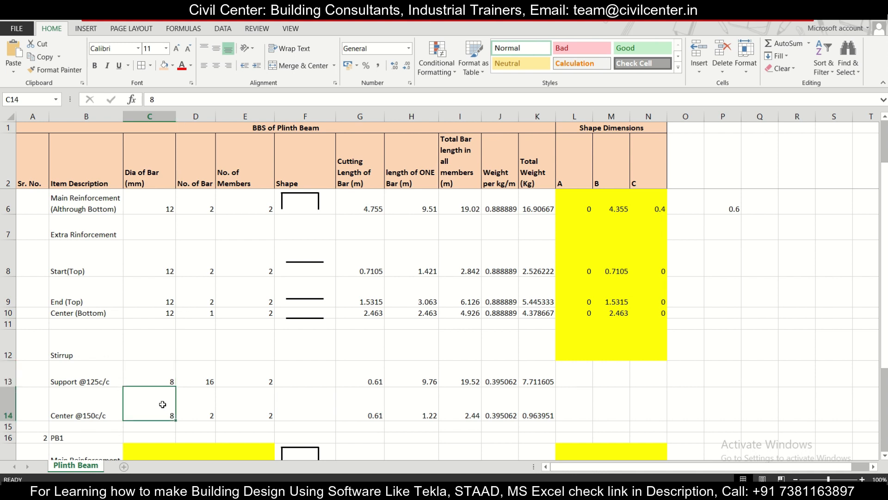
{"action": "left_click", "coordinate": [205, 374]}
{"action": "left_click", "coordinate": [274, 99]}
{"action": "left_click", "coordinate": [157, 99]}
{"action": "left_click_drag", "start_coordinate": [157, 99], "coordinate": [155, 99]}
{"action": "key", "text": "ctrl+c"}
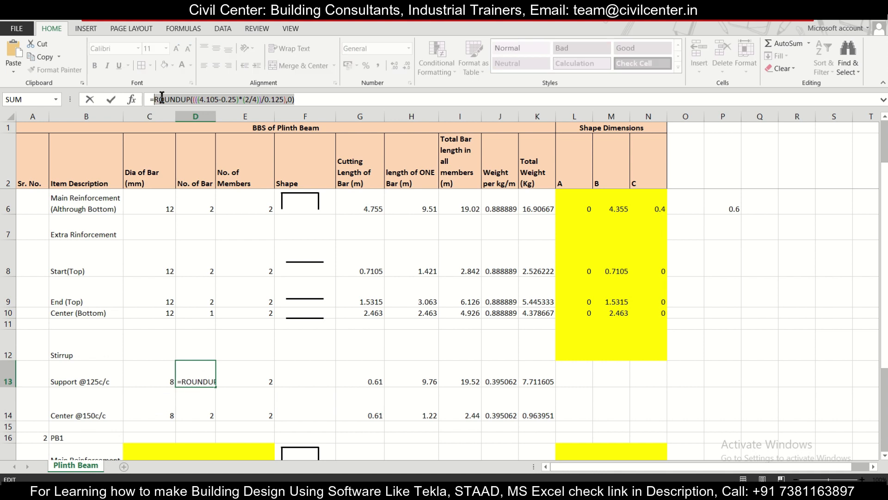
{"action": "key", "text": "Escape"}
{"action": "left_click", "coordinate": [205, 404]}
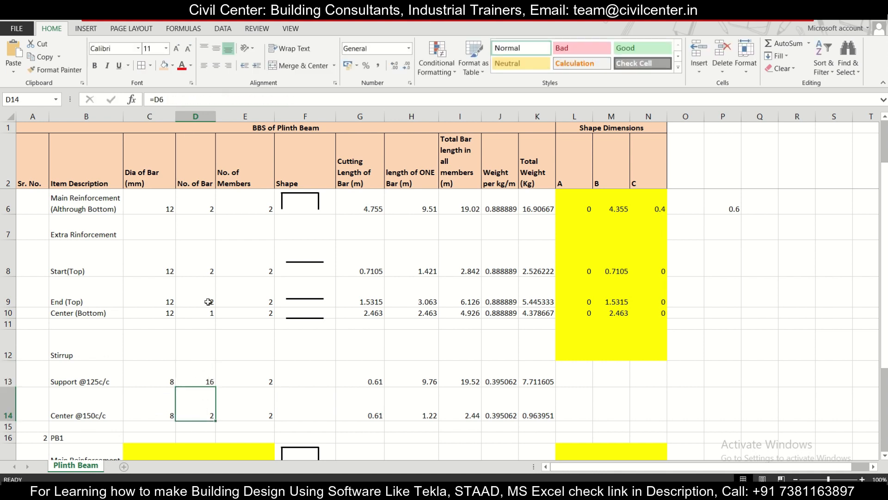
{"action": "left_click_drag", "start_coordinate": [212, 99], "coordinate": [7, 86]}
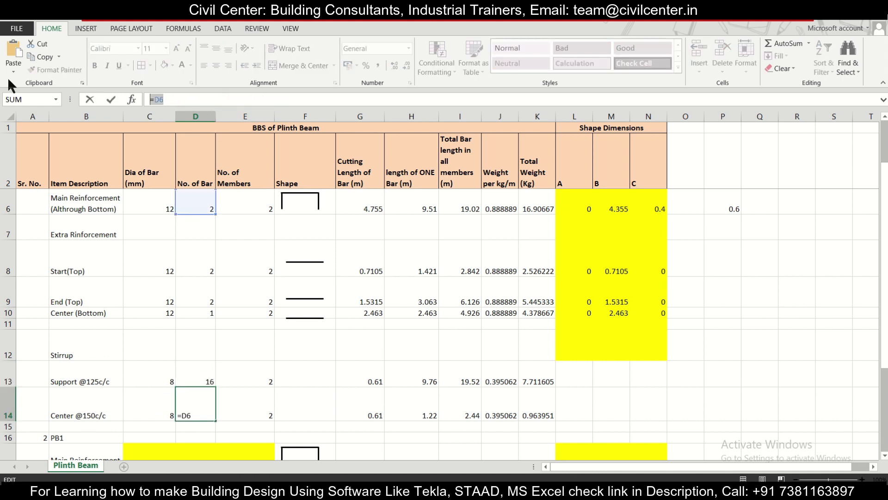
{"action": "key", "text": "ctrl+v"}
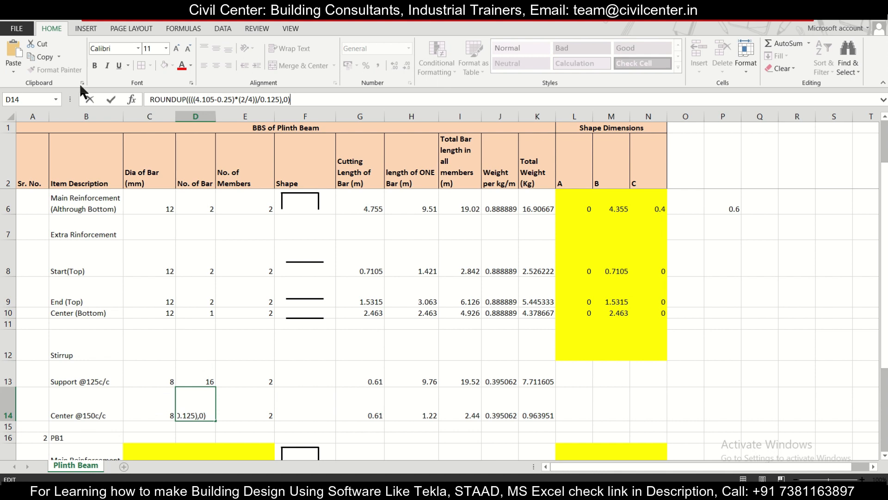
{"action": "left_click", "coordinate": [149, 99]}
{"action": "type", "text": "="}
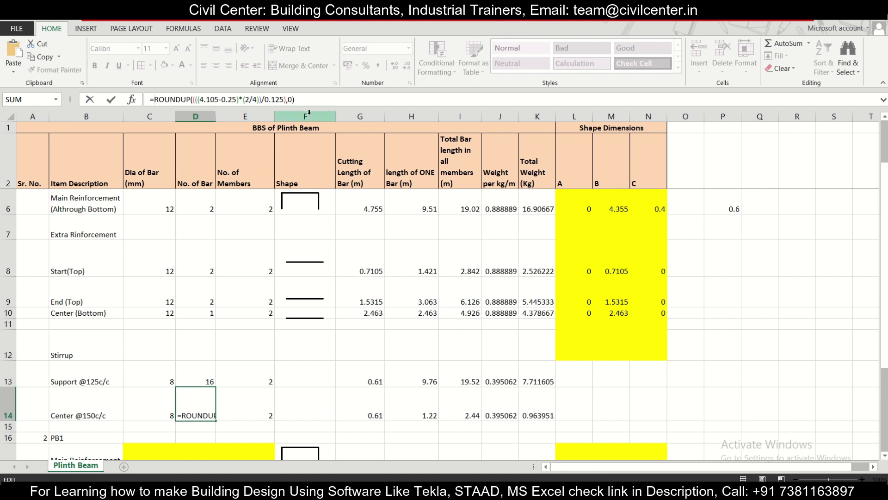
{"action": "left_click", "coordinate": [307, 97]}
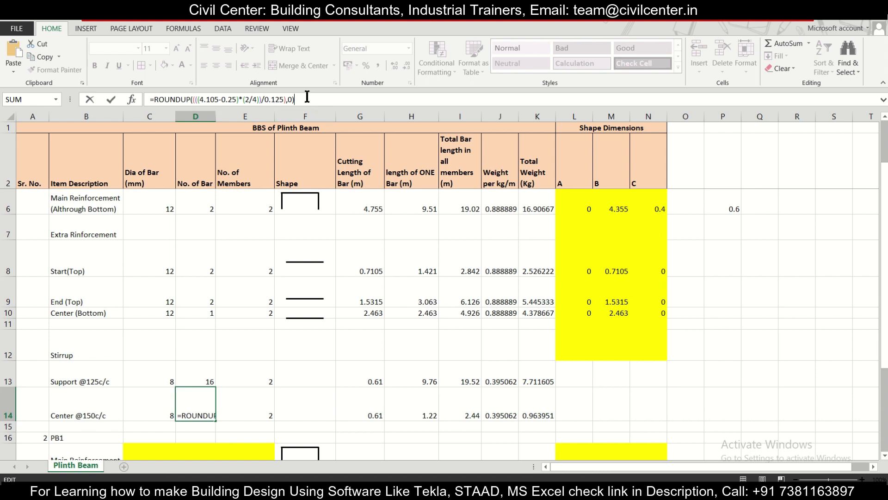
{"action": "key", "text": "Return"}
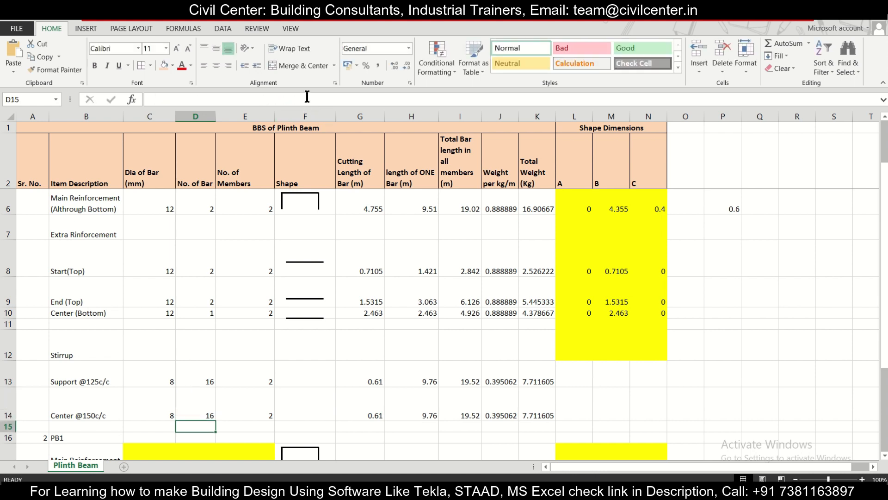
Step: Review the bar counts, member counts and shape cells of the stirrup rows and the cutting length formula in G13
{"action": "left_click", "coordinate": [208, 373]}
{"action": "left_click", "coordinate": [202, 406]}
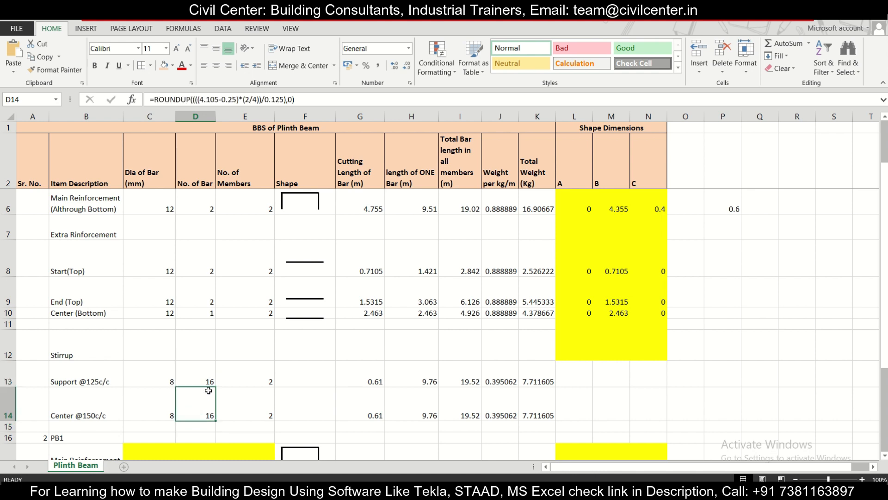
{"action": "left_click", "coordinate": [261, 380]}
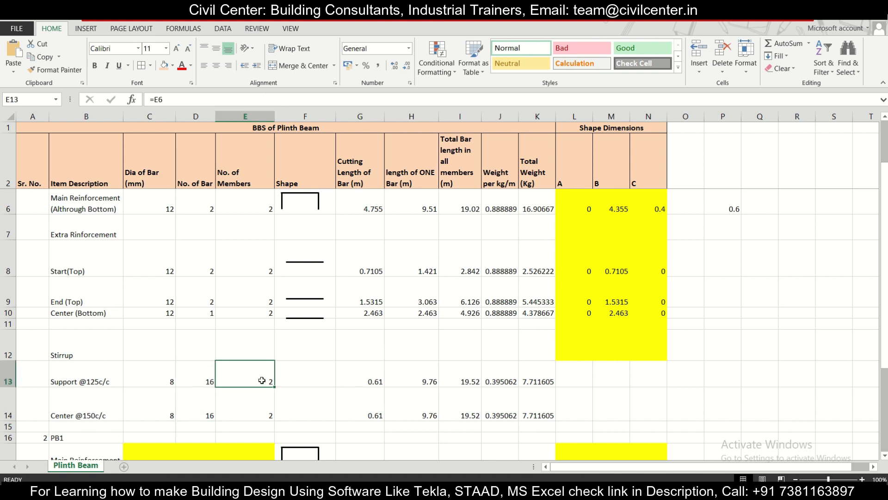
{"action": "left_click", "coordinate": [272, 414]}
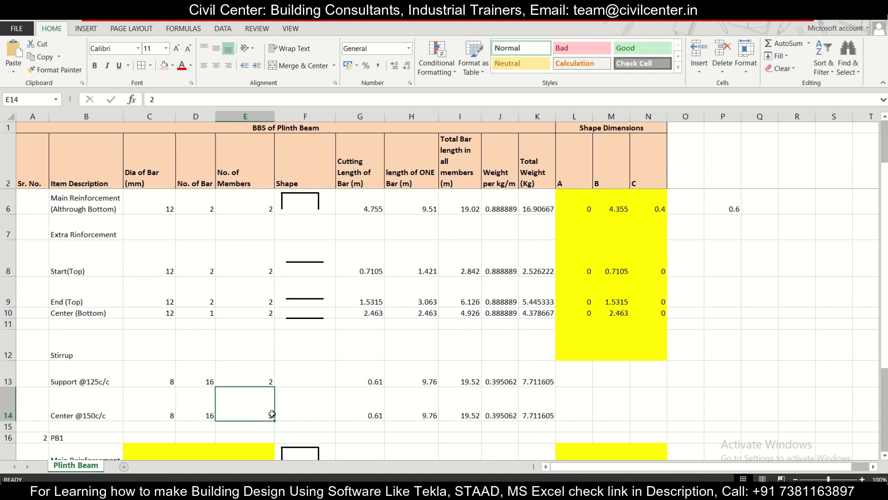
{"action": "left_click", "coordinate": [312, 380]}
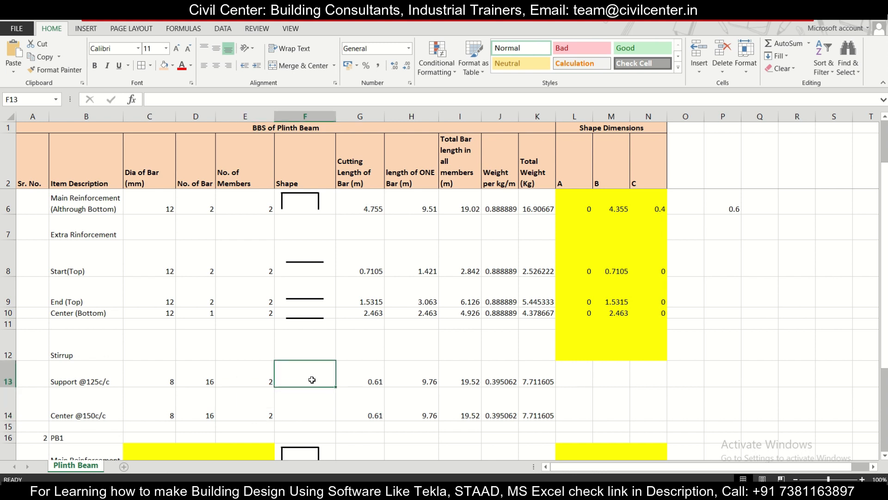
{"action": "scroll", "coordinate": [305, 388], "scroll_direction": "down", "scroll_amount": 1}
{"action": "scroll", "coordinate": [299, 405], "scroll_direction": "up", "scroll_amount": 2}
{"action": "scroll", "coordinate": [299, 400], "scroll_direction": "down", "scroll_amount": 1}
{"action": "left_click", "coordinate": [373, 383]}
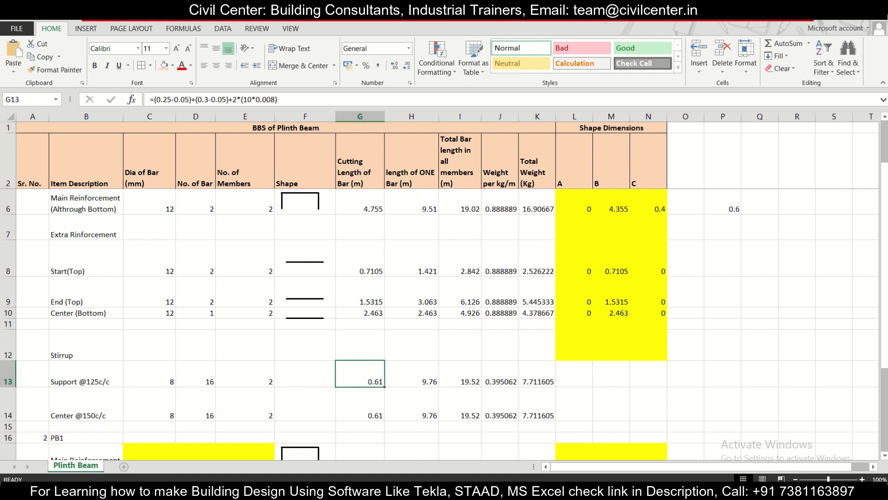
Step: Switch to the PDF reader and find the stirrup and link bending length table in is.2502.1963.pdf
{"action": "left_click", "coordinate": [352, 492]}
{"action": "scroll", "coordinate": [316, 322], "scroll_direction": "down", "scroll_amount": 2}
{"action": "scroll", "coordinate": [316, 323], "scroll_direction": "up", "scroll_amount": 2}
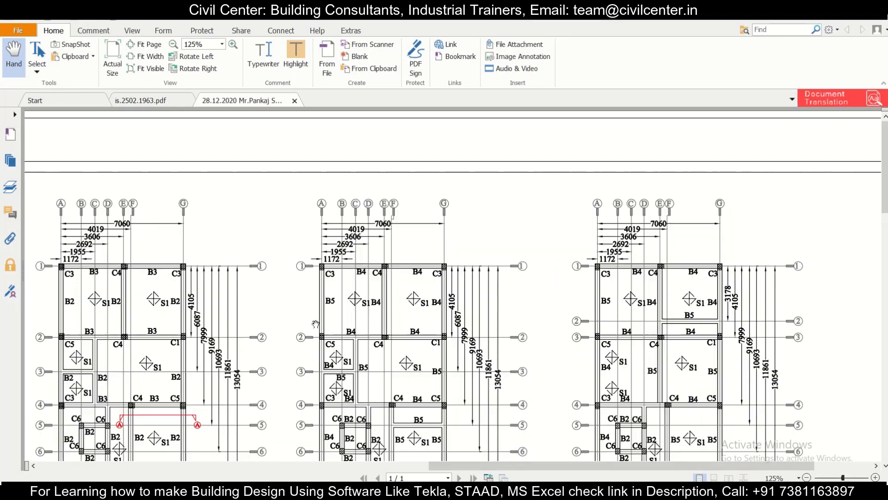
{"action": "left_click", "coordinate": [163, 100]}
{"action": "scroll", "coordinate": [495, 322], "scroll_direction": "up", "scroll_amount": 5}
{"action": "scroll", "coordinate": [494, 322], "scroll_direction": "up", "scroll_amount": 2}
{"action": "scroll", "coordinate": [495, 324], "scroll_direction": "down", "scroll_amount": 8}
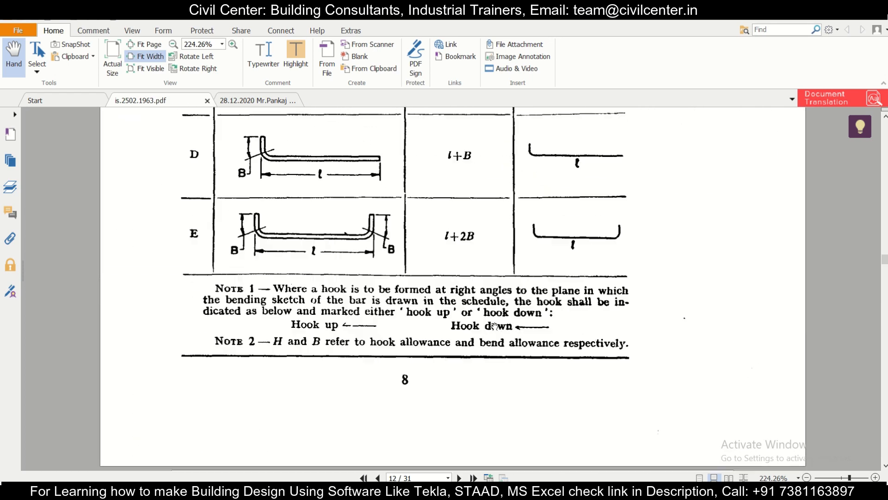
{"action": "scroll", "coordinate": [495, 326], "scroll_direction": "down", "scroll_amount": 15}
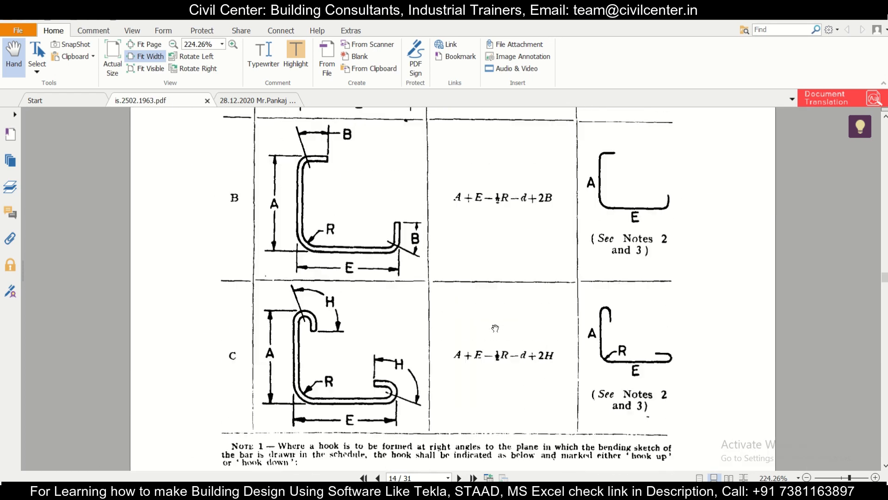
{"action": "scroll", "coordinate": [494, 328], "scroll_direction": "down", "scroll_amount": 15}
{"action": "scroll", "coordinate": [496, 325], "scroll_direction": "down", "scroll_amount": 10}
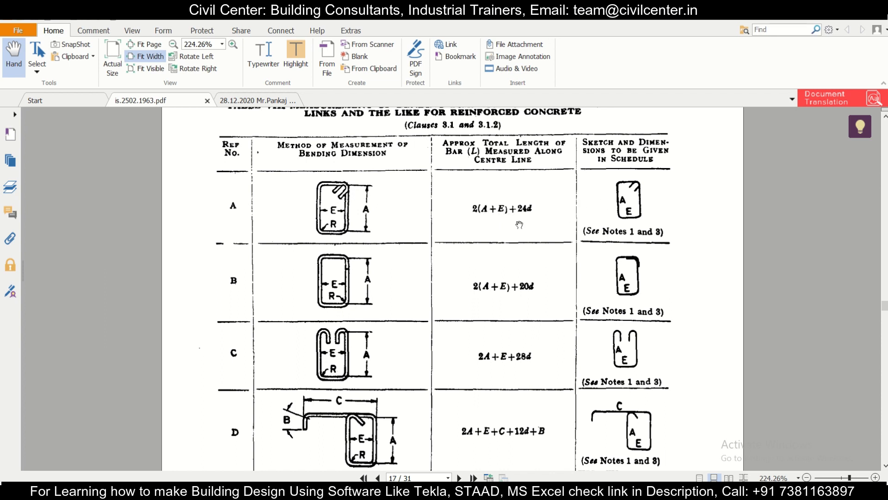
Step: Examine the size of beam B2 in the structural drawing PDF's roof beam schedule
{"action": "left_click", "coordinate": [260, 101]}
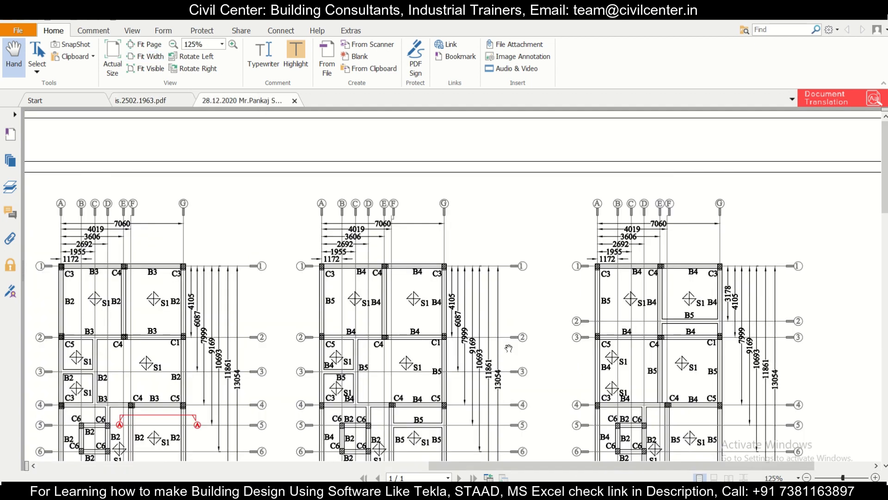
{"action": "scroll", "coordinate": [507, 348], "scroll_direction": "up", "scroll_amount": 3}
{"action": "scroll", "coordinate": [507, 347], "scroll_direction": "down", "scroll_amount": 7}
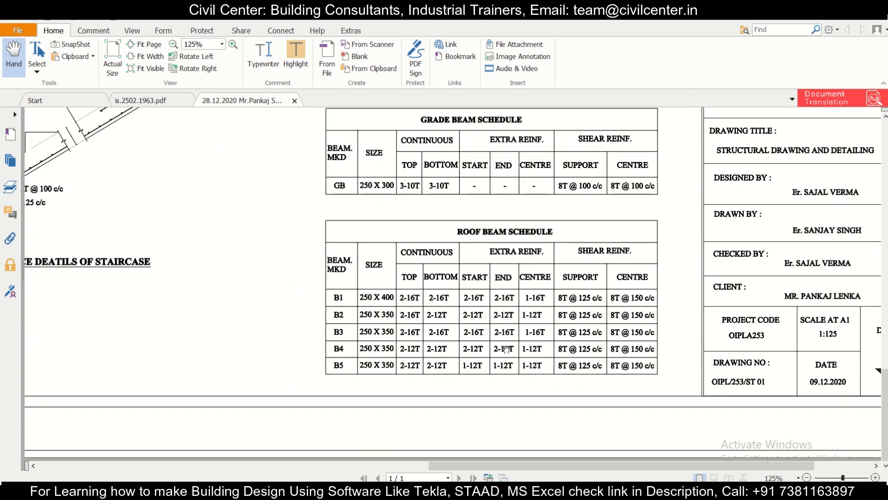
{"action": "scroll", "coordinate": [506, 349], "scroll_direction": "up", "scroll_amount": 1}
{"action": "scroll", "coordinate": [506, 349], "scroll_direction": "up", "scroll_amount": 3}
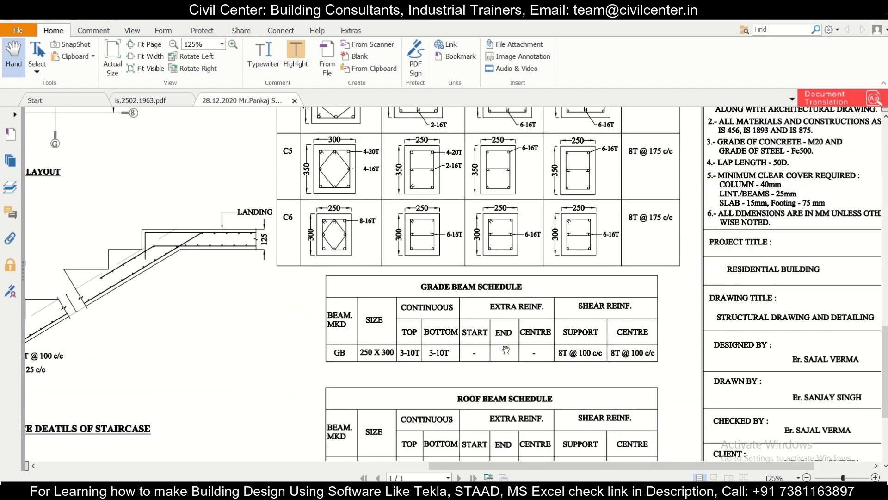
{"action": "scroll", "coordinate": [506, 350], "scroll_direction": "down", "scroll_amount": 3}
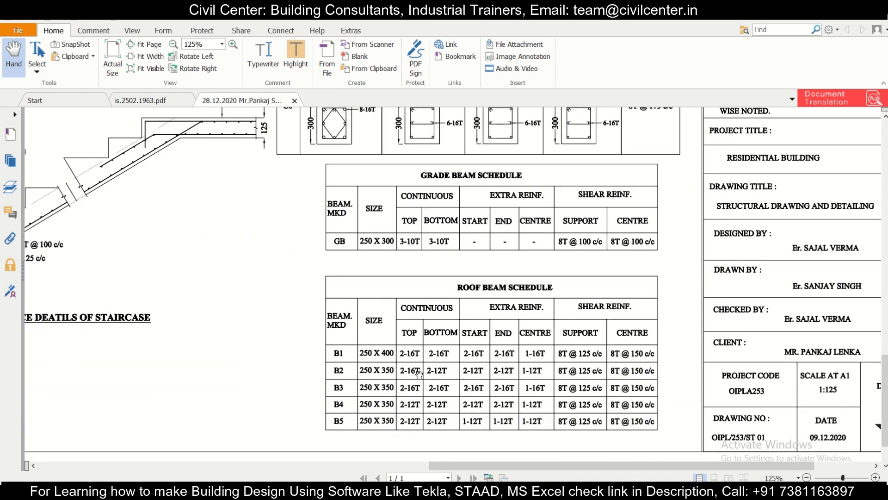
{"action": "scroll", "coordinate": [416, 375], "scroll_direction": "up", "scroll_amount": 2}
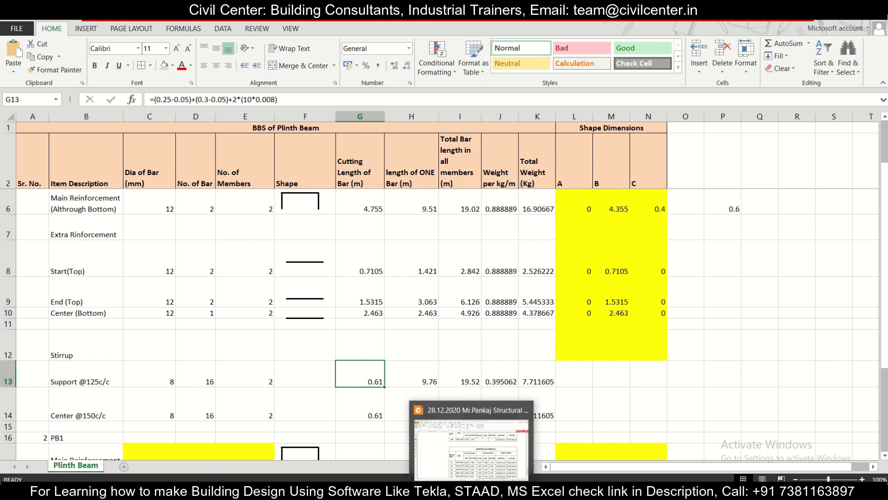
{"action": "left_click", "coordinate": [472, 490]}
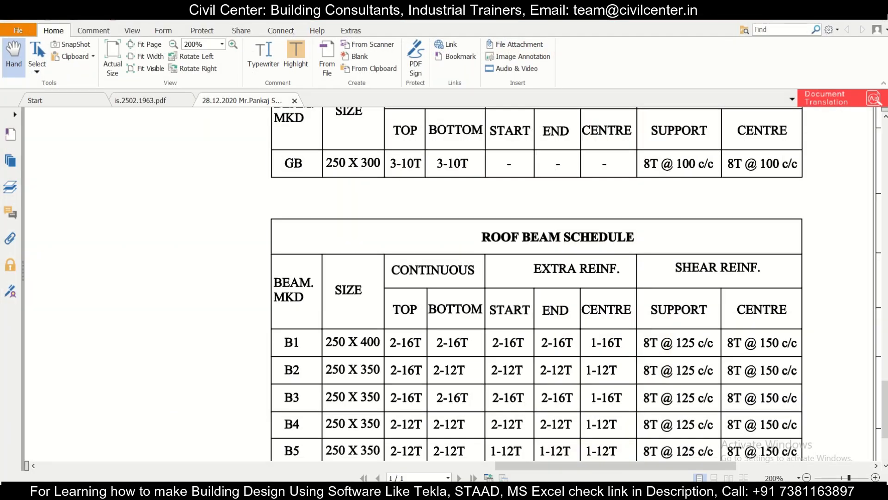
{"action": "key", "text": "alt+Tab"}
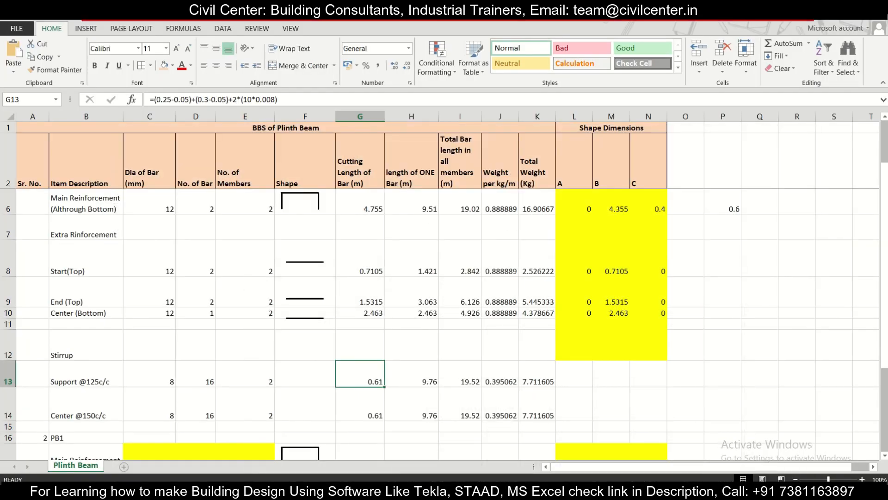
{"action": "left_click_drag", "start_coordinate": [280, 99], "coordinate": [101, 77]}
{"action": "type", "text": "="}
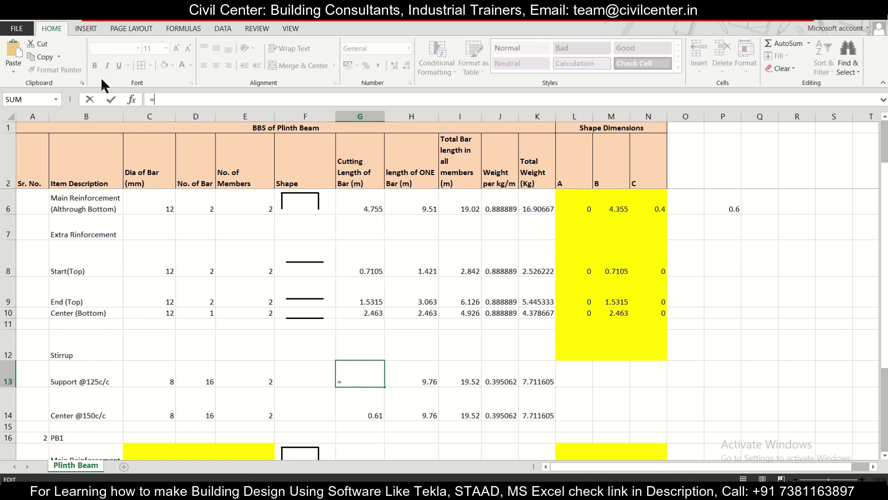
{"action": "type", "text": "0.25-"}
Step: Check the minimum clear cover for beams in the structural drawing's notes and complete G13's subtraction with 0.050
{"action": "key", "text": "alt+Tab"}
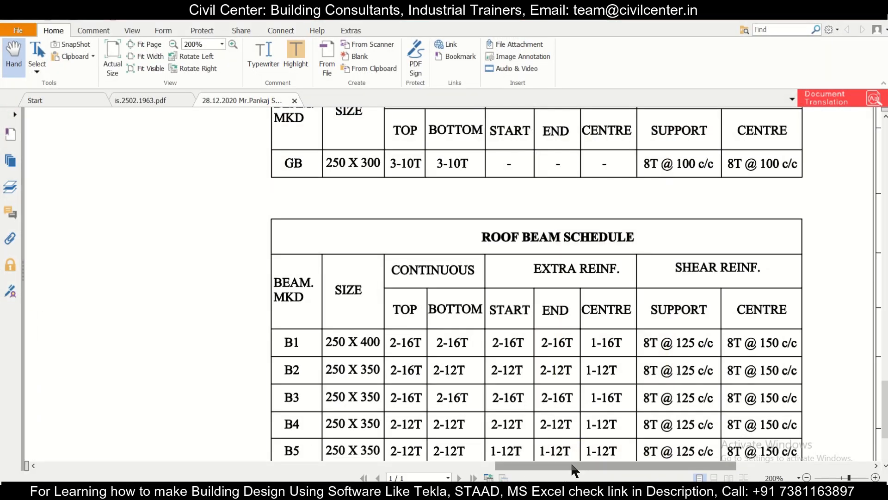
{"action": "left_click_drag", "start_coordinate": [572, 465], "coordinate": [763, 465]}
{"action": "scroll", "coordinate": [777, 397], "scroll_direction": "down", "scroll_amount": 3}
{"action": "scroll", "coordinate": [771, 396], "scroll_direction": "up", "scroll_amount": 3}
{"action": "scroll", "coordinate": [771, 396], "scroll_direction": "up", "scroll_amount": 6}
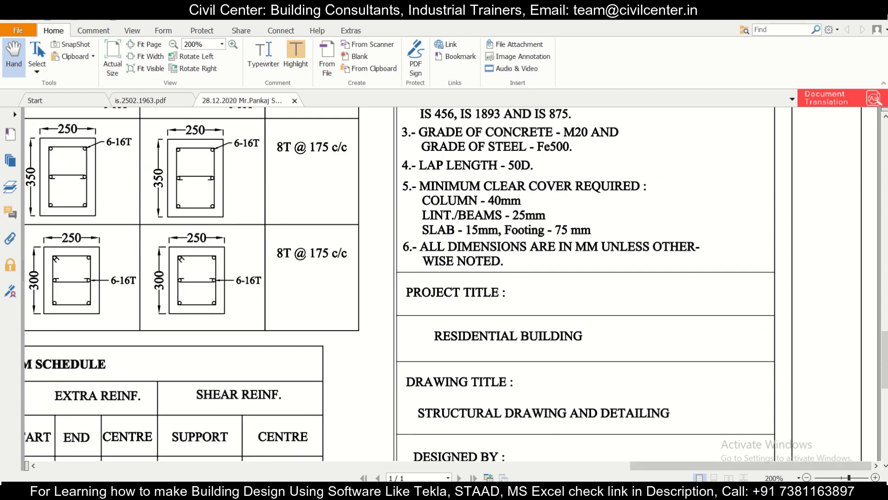
{"action": "key", "text": "alt+Tab"}
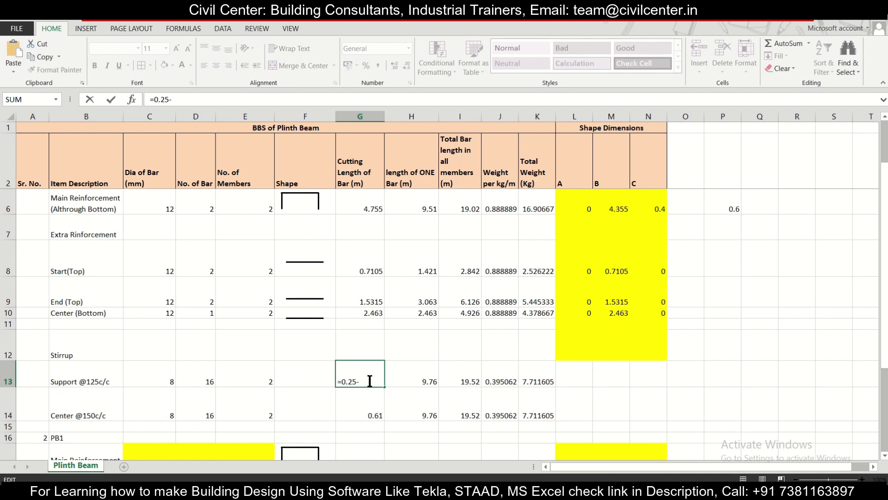
{"action": "type", "text": "0."}
{"action": "type", "text": "025"}
{"action": "key", "text": "BackSpace"}
{"action": "key", "text": "BackSpace"}
{"action": "type", "text": "50"}
Step: Enclose the subtraction in G13's formula in parentheses so it reads =(0.25-0.050)
{"action": "left_click", "coordinate": [342, 381]}
{"action": "left_click", "coordinate": [382, 381]}
{"action": "type", "text": ")"}
{"action": "key", "text": "Left"}
{"action": "key", "text": "Left"}
{"action": "key", "text": "Left"}
{"action": "key", "text": "Left"}
{"action": "key", "text": "Left"}
{"action": "key", "text": "Left"}
{"action": "type", "text": "("}
{"action": "key", "text": "Right"}
{"action": "key", "text": "Right"}
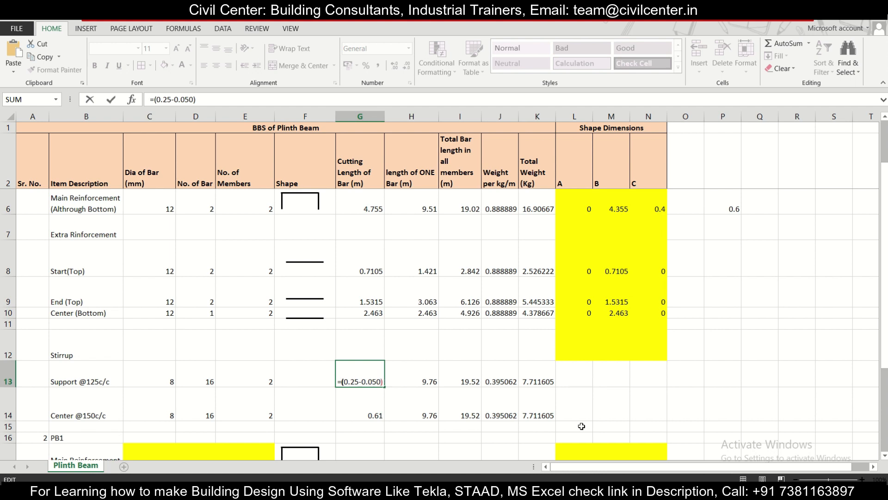
Step: Multiply the bracketed expression in G13's formula by 2 by adding 2* in front of it
{"action": "key", "text": "Left"}
{"action": "key", "text": "Left"}
{"action": "key", "text": "Left"}
{"action": "key", "text": "Left"}
{"action": "key", "text": "Left"}
{"action": "type", "text": "2*"}
Step: Add +0.35-0.050 inside the parentheses of G13's formula, after 0.050
{"action": "key", "text": "Right"}
{"action": "key", "text": "Right"}
{"action": "key", "text": "Right"}
{"action": "key", "text": "Right"}
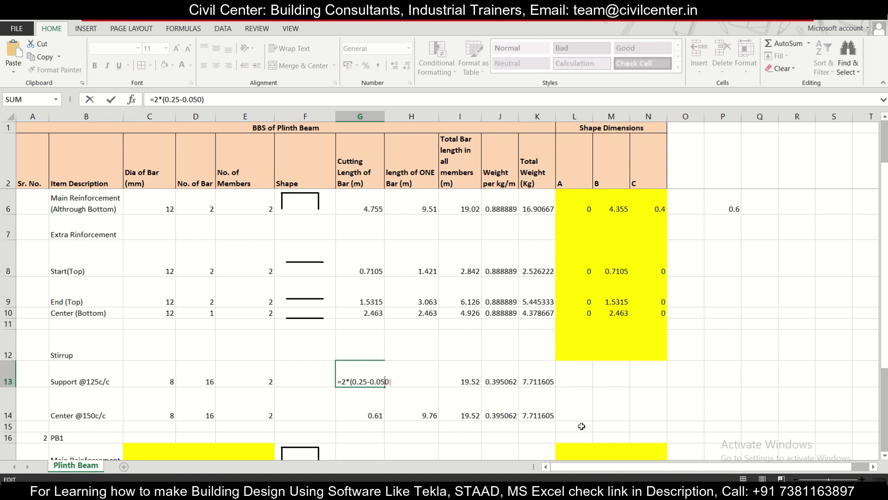
{"action": "type", "text": "="}
{"action": "key", "text": "BackSpace"}
{"action": "type", "text": "+0.35-0.050"}
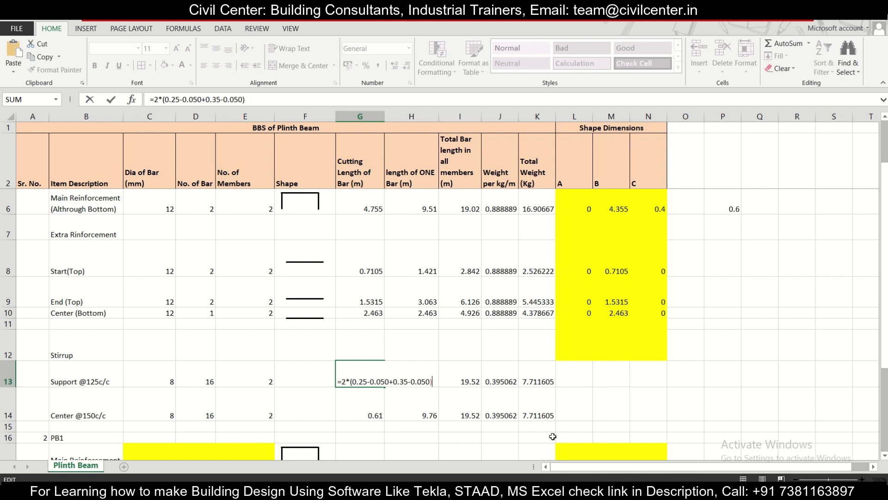
Step: Append the hook allowance +24*0.008 to G13's cutting length formula and enter it
{"action": "type", "text": "+248"}
{"action": "key", "text": "BackSpace"}
{"action": "type", "text": "*"}
{"action": "type", "text": "0.008"}
{"action": "key", "text": "Return"}
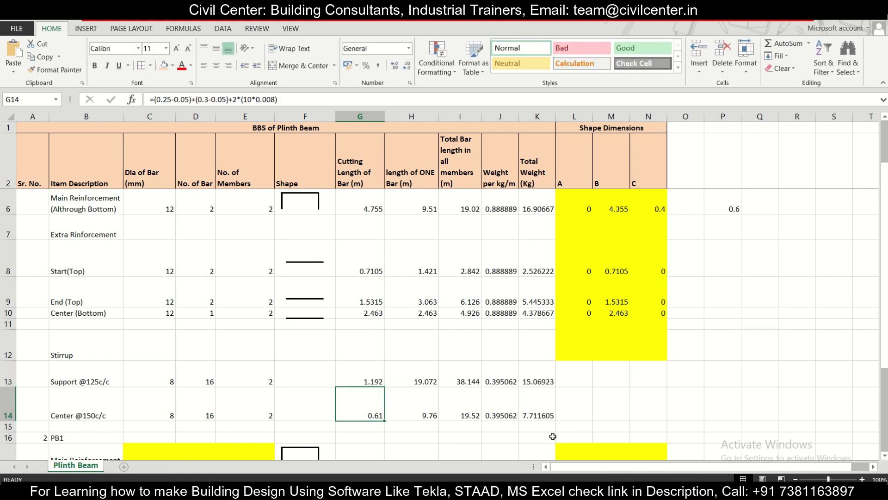
{"action": "left_click", "coordinate": [368, 370]}
{"action": "left_click", "coordinate": [375, 407]}
{"action": "type", "text": "="}
{"action": "left_click", "coordinate": [372, 380]}
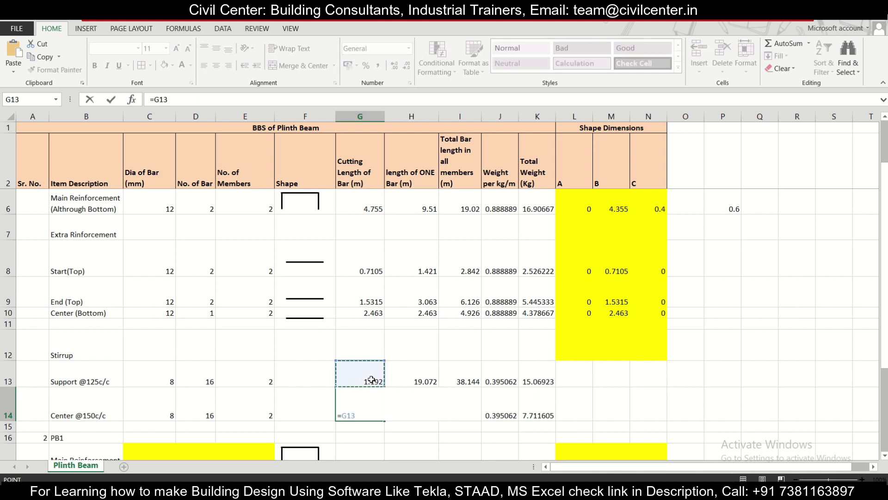
{"action": "key", "text": "Return"}
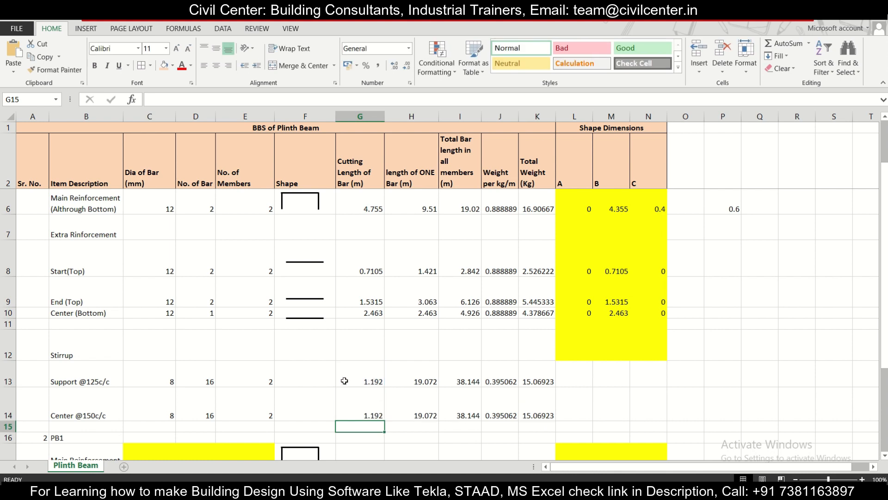
{"action": "double_click", "coordinate": [424, 377]}
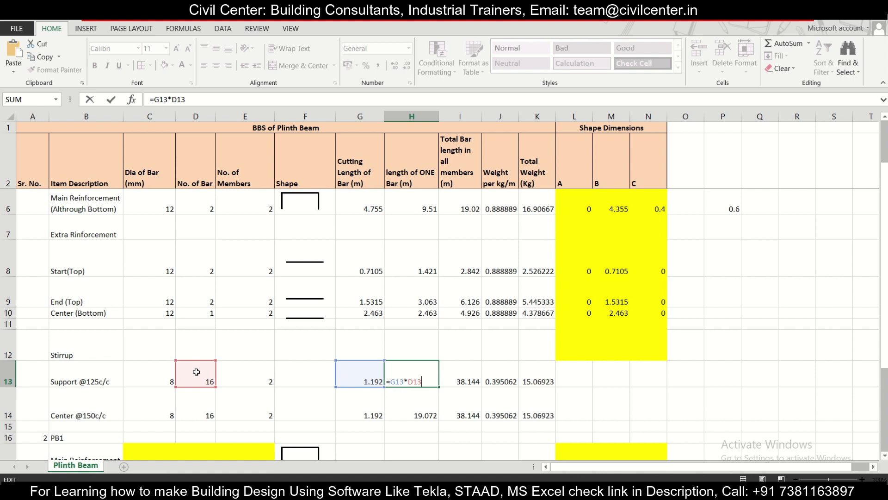
{"action": "key", "text": "Escape"}
{"action": "double_click", "coordinate": [456, 381]}
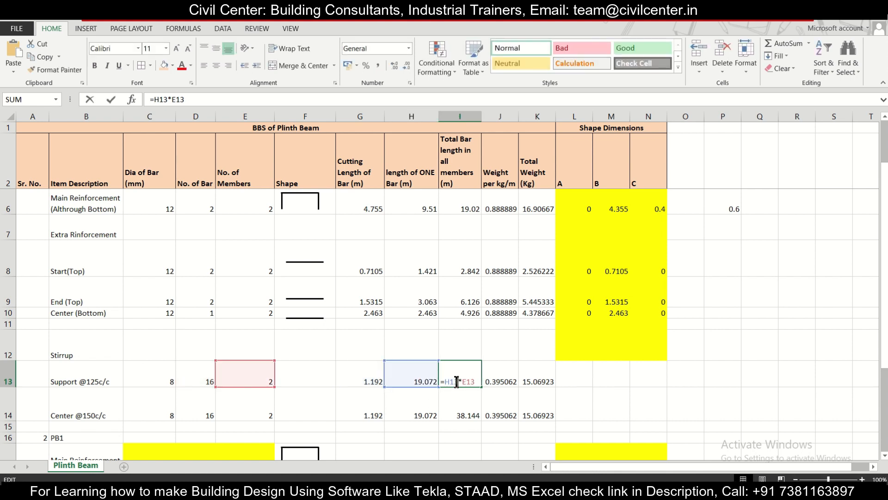
{"action": "key", "text": "Escape"}
{"action": "double_click", "coordinate": [521, 378]}
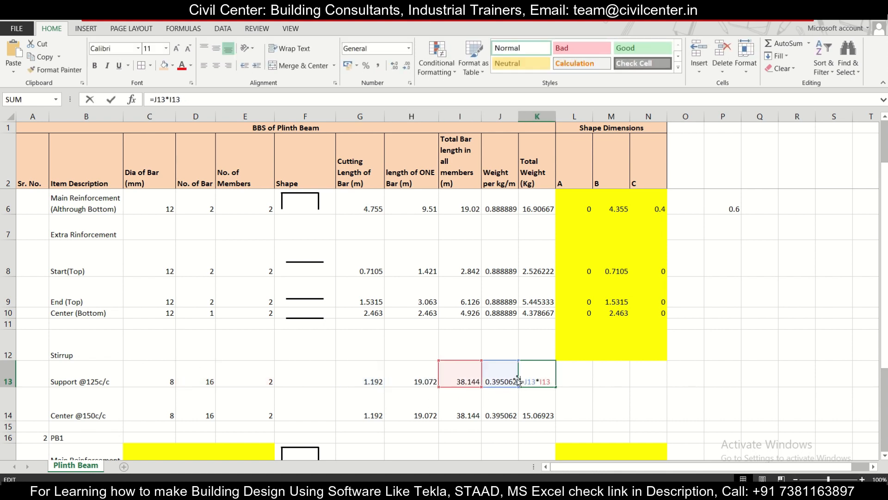
{"action": "key", "text": "Escape"}
{"action": "double_click", "coordinate": [509, 379]}
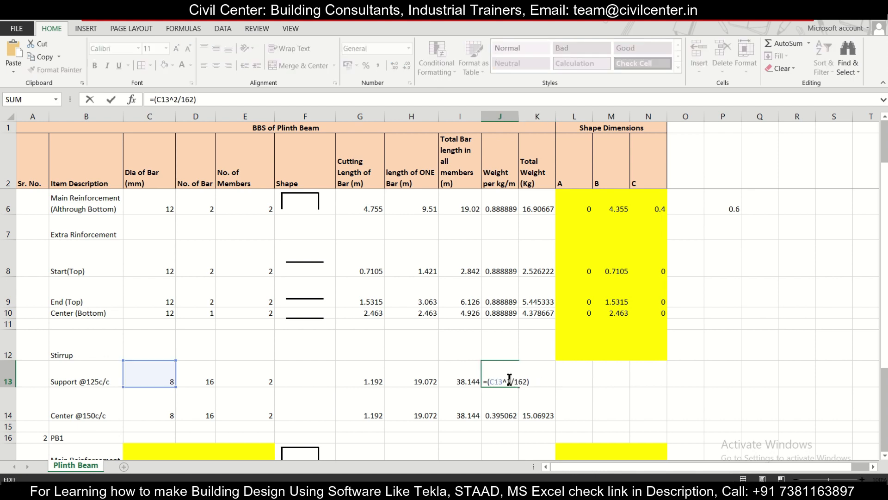
{"action": "key", "text": "Escape"}
{"action": "double_click", "coordinate": [540, 379]}
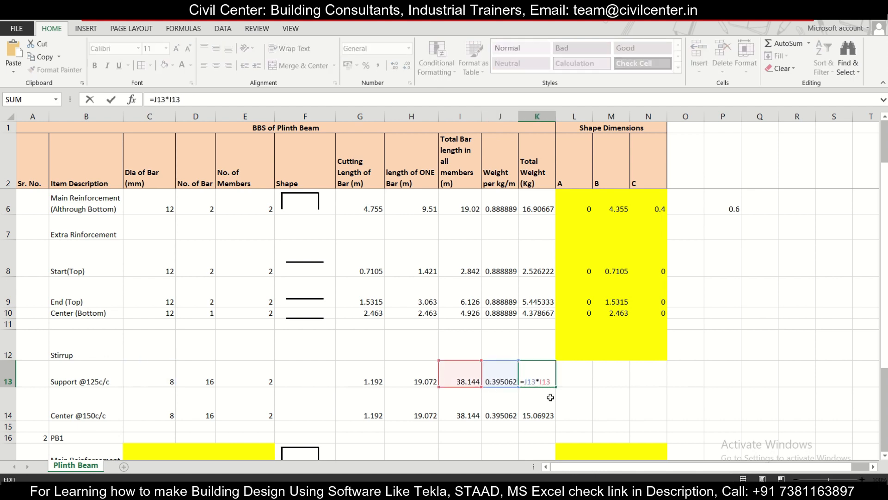
{"action": "key", "text": "Escape"}
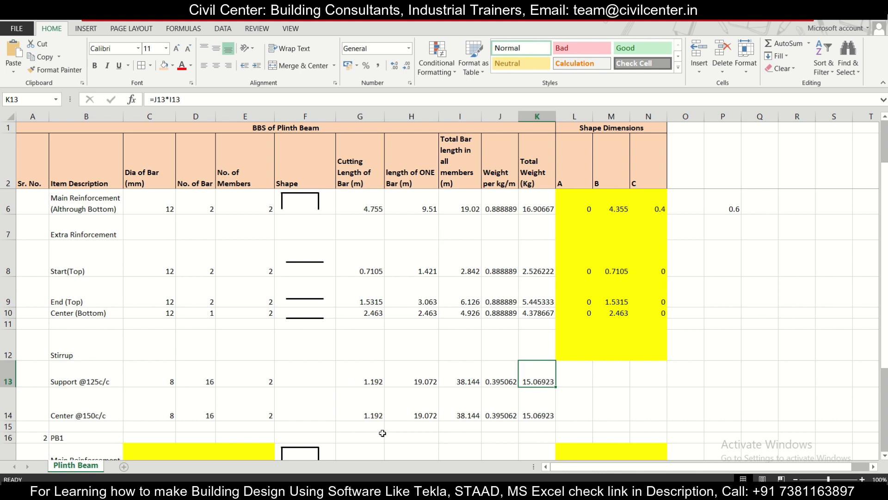
{"action": "left_click", "coordinate": [655, 410]}
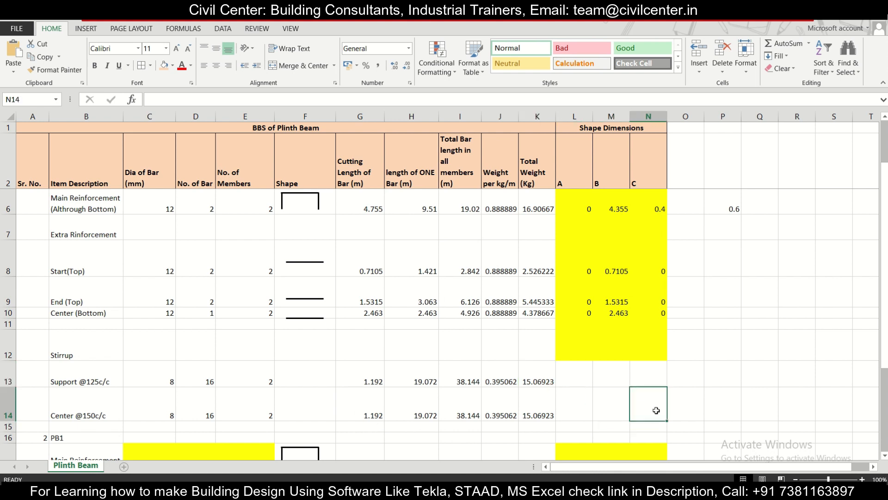